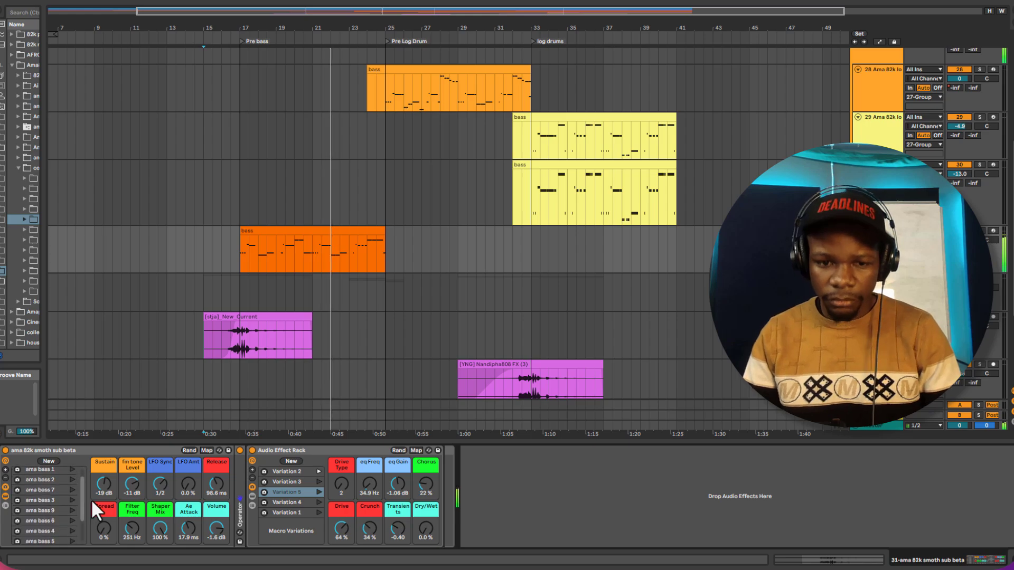
# Review the bass, log drum and FX clips across the arrangement during playback.
pyautogui.scroll(5, 646, 318)
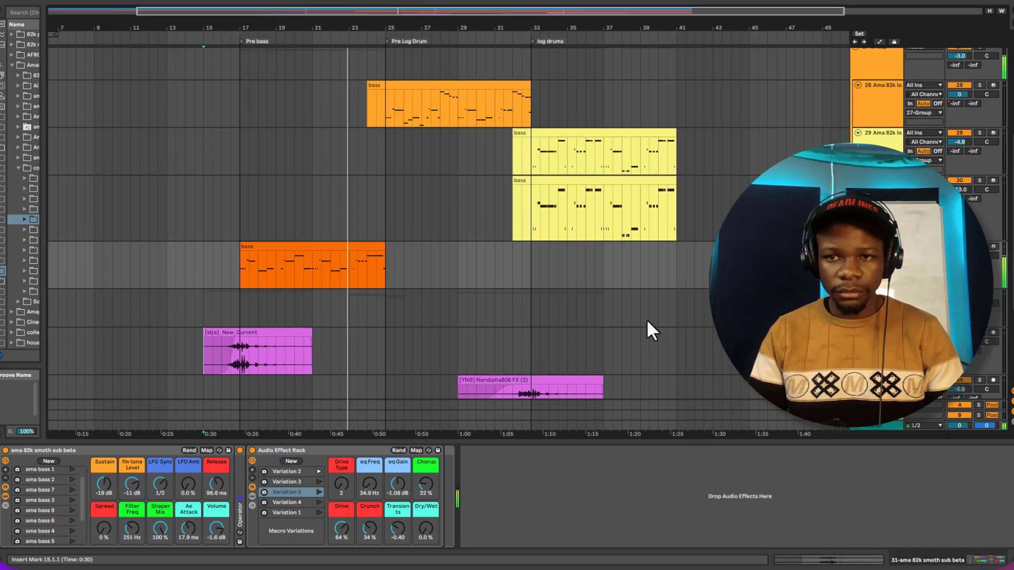
pyautogui.scroll(6, 646, 321)
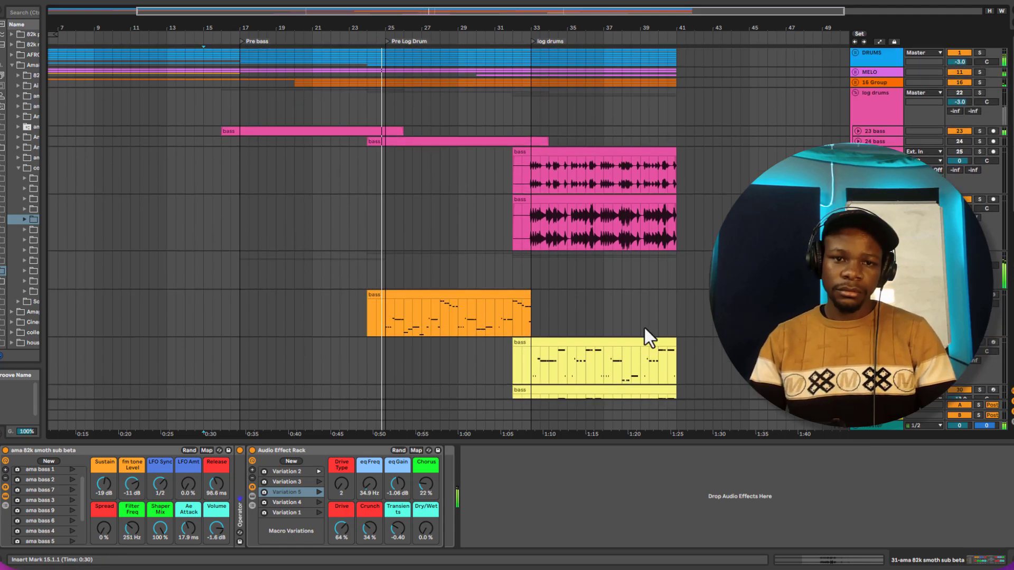
pyautogui.scroll(-10, 644, 329)
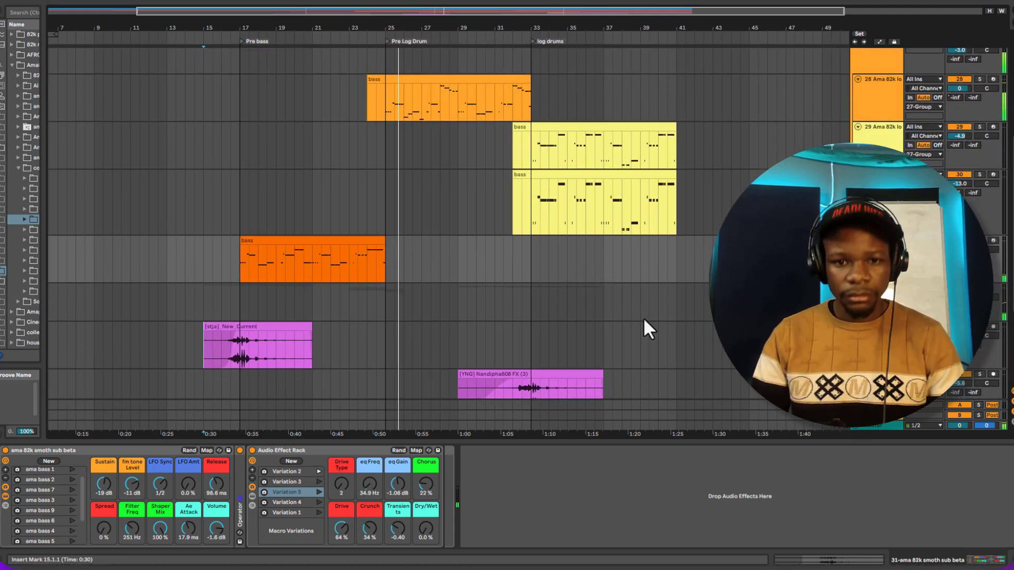
pyautogui.scroll(3, 643, 318)
pyautogui.hscroll(3, 627, 331)
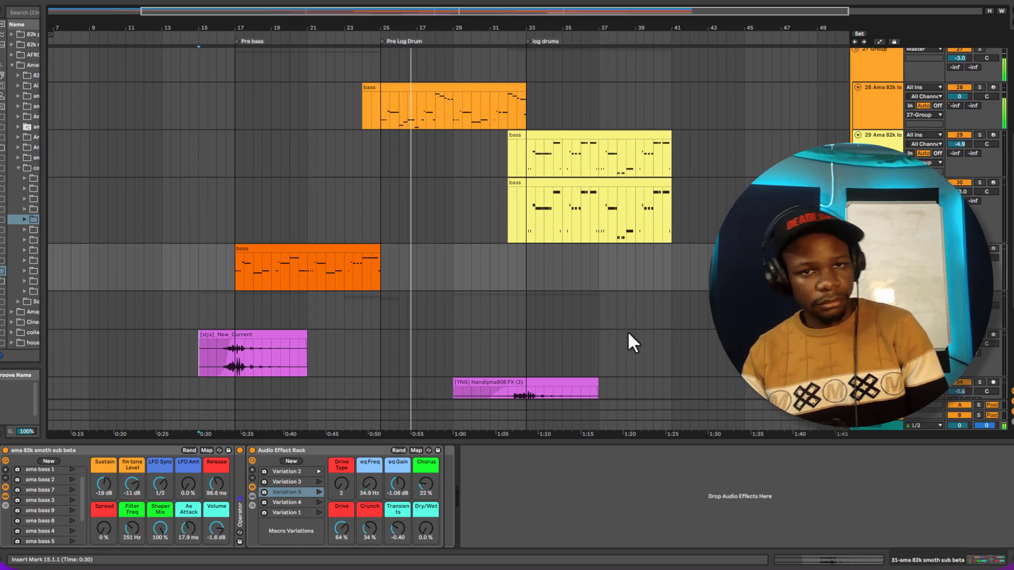
pyautogui.hscroll(4, 626, 327)
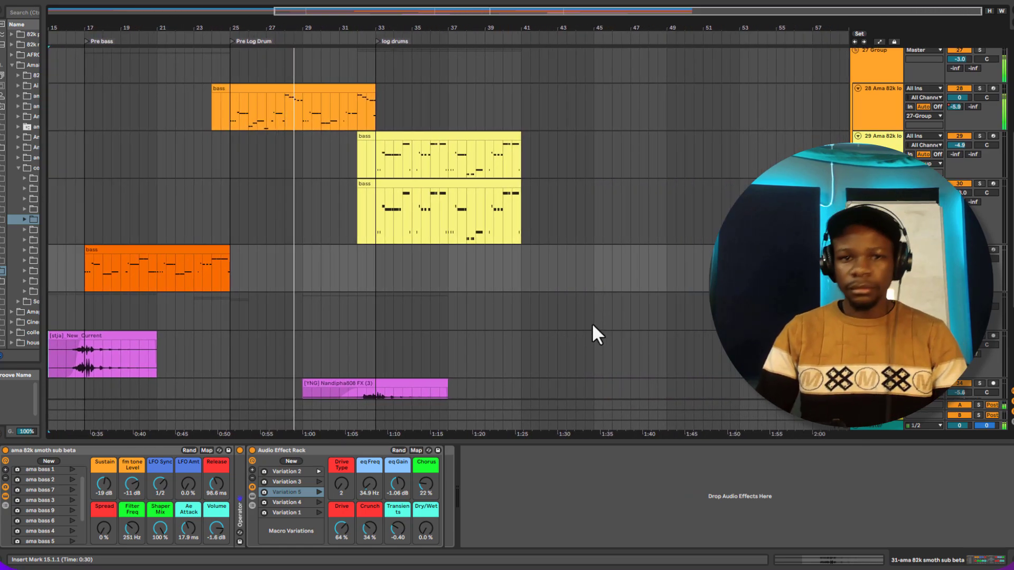
pyautogui.scroll(-3, 586, 330)
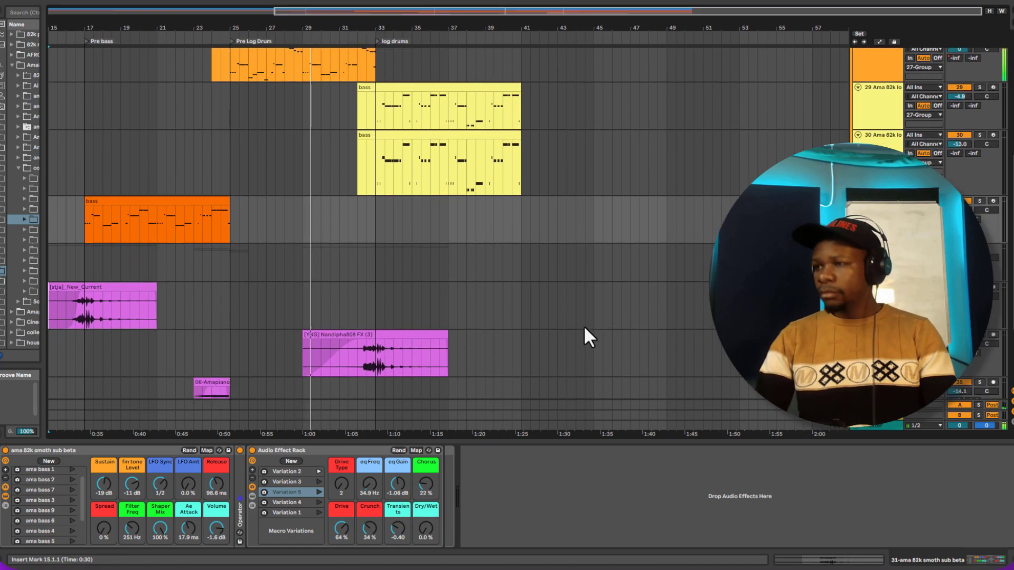
pyautogui.scroll(-2, 586, 338)
pyautogui.scroll(6, 581, 338)
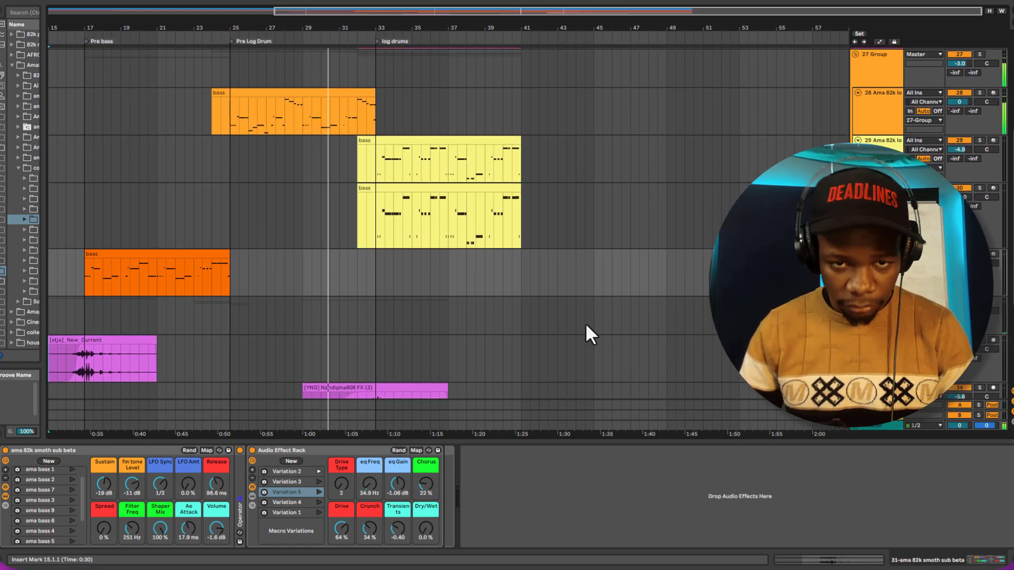
pyautogui.scroll(5, 586, 319)
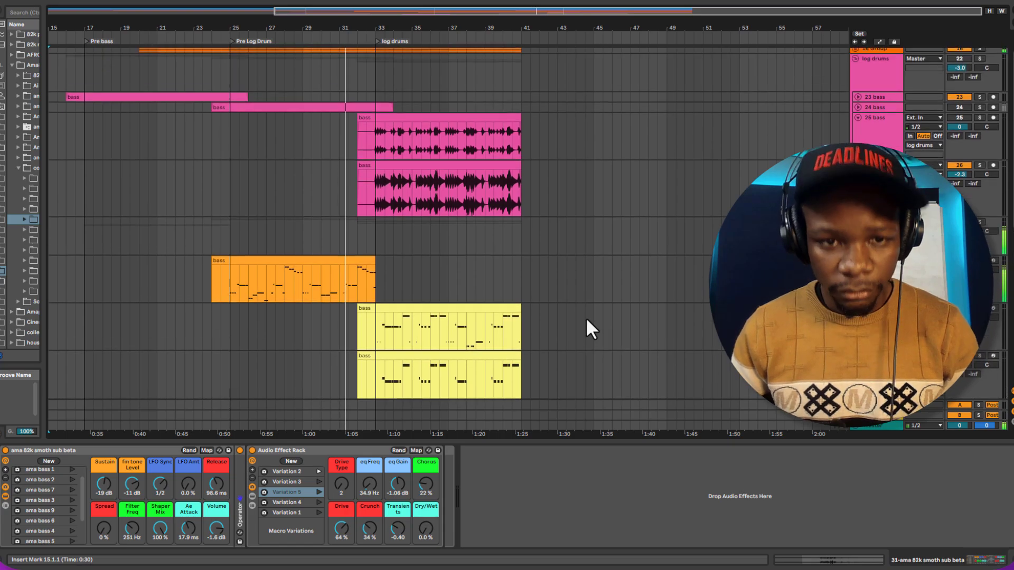
pyautogui.scroll(-3, 585, 318)
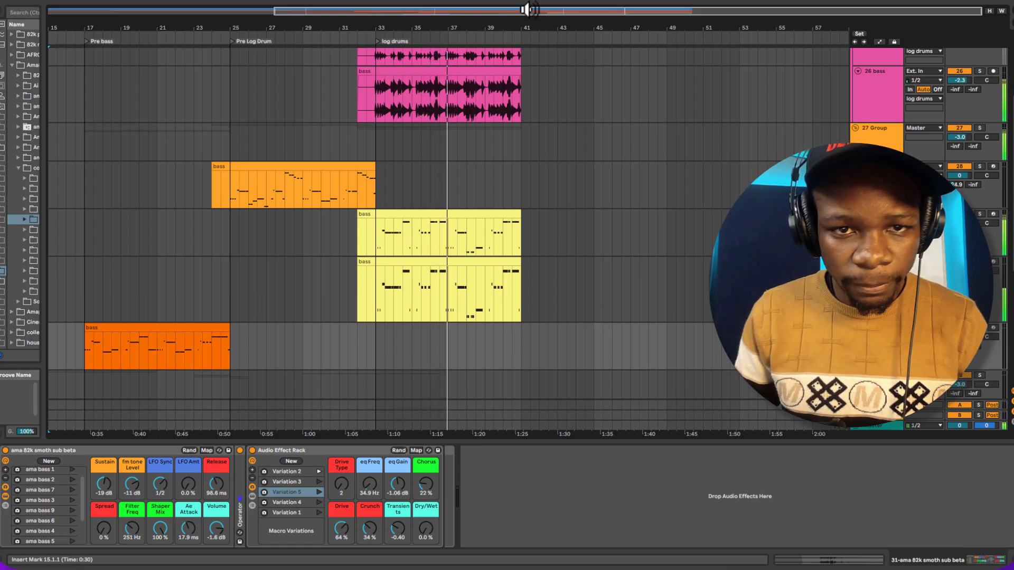
pyautogui.moveTo(340, 26); pyautogui.dragTo(401, 21)
pyautogui.scroll(5, 260, 188)
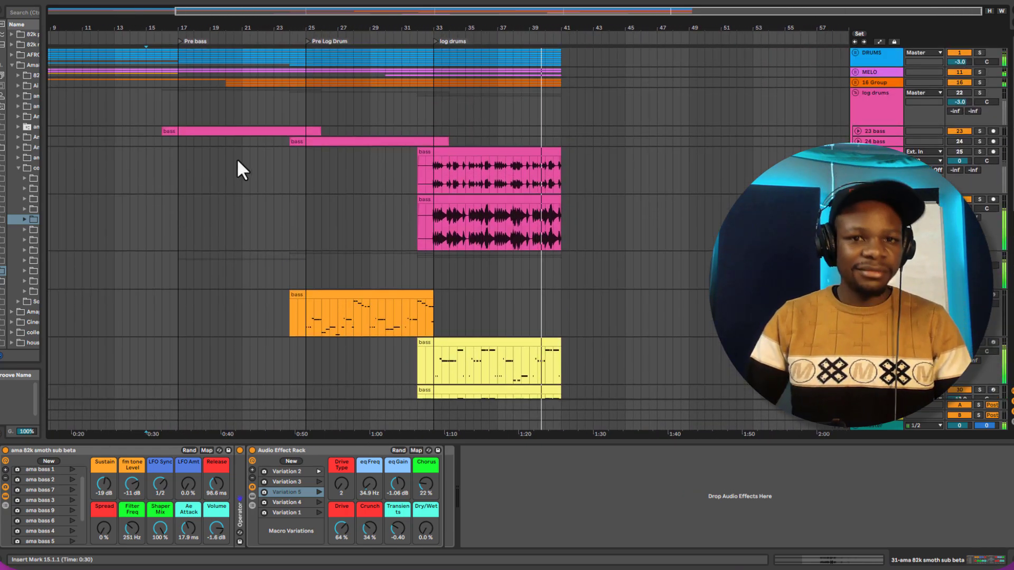
# Play from the Pre bass locator at bar 17, soloing 16 Group to check its clips and switching the solo to MELO.
pyautogui.click(178, 82)
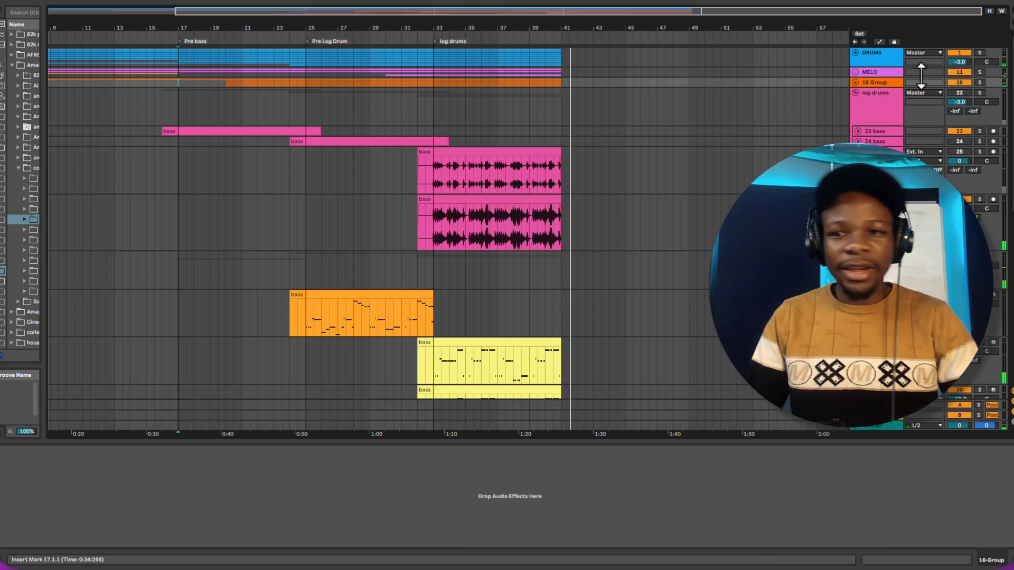
pyautogui.click(980, 82)
pyautogui.press('space')
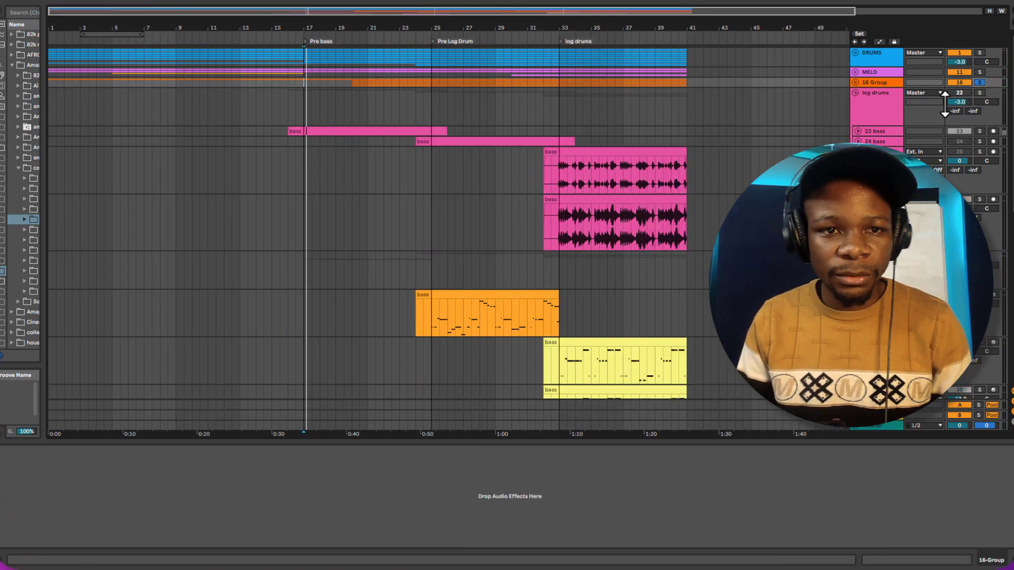
pyautogui.click(856, 82)
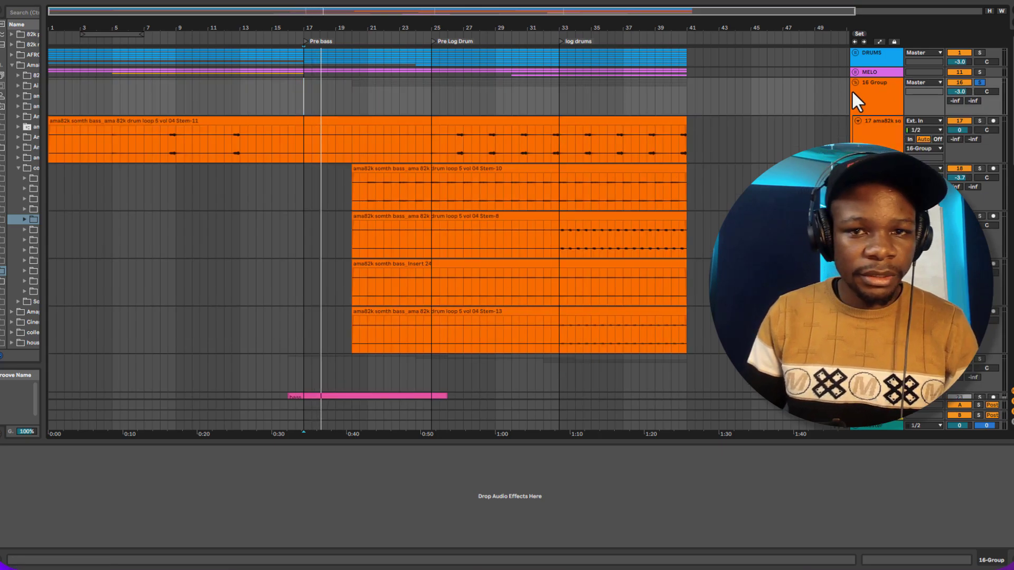
pyautogui.click(854, 83)
pyautogui.click(980, 82)
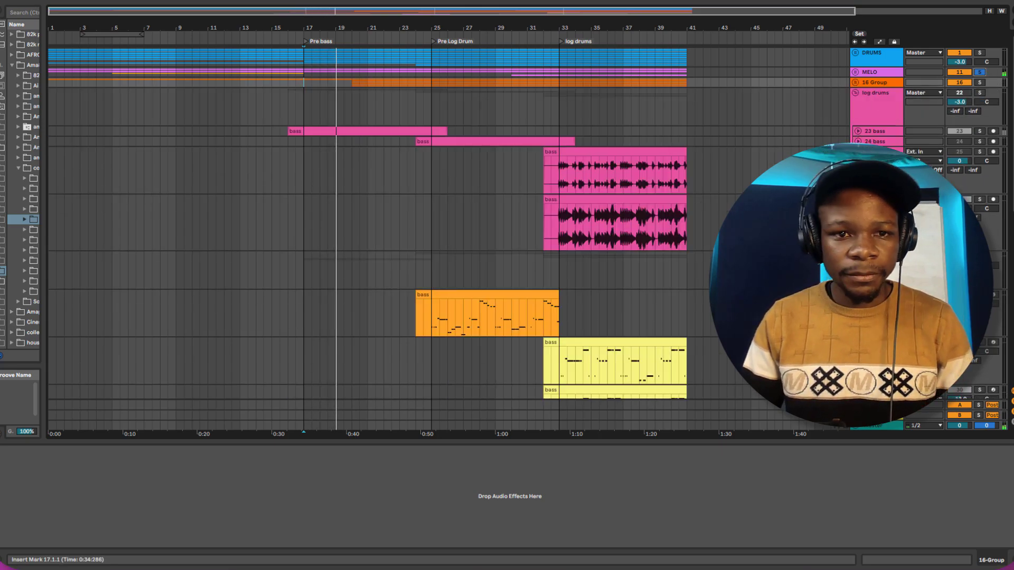
# Display the devices of track 31, the ama 82k smoth sub track that holds the orange bass clip.
pyautogui.scroll(-1, 782, 238)
pyautogui.scroll(-5, 682, 293)
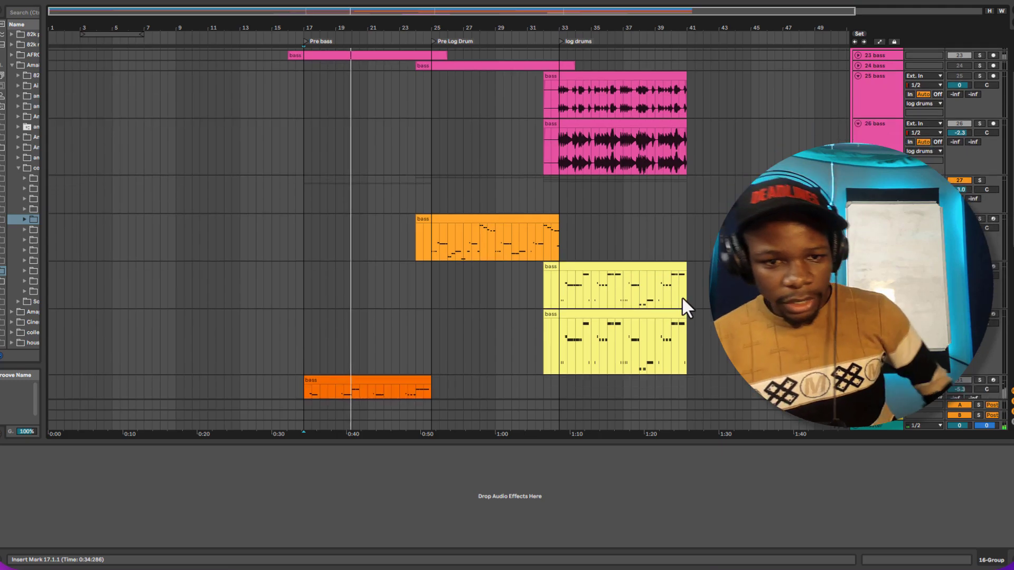
pyautogui.scroll(-5, 681, 290)
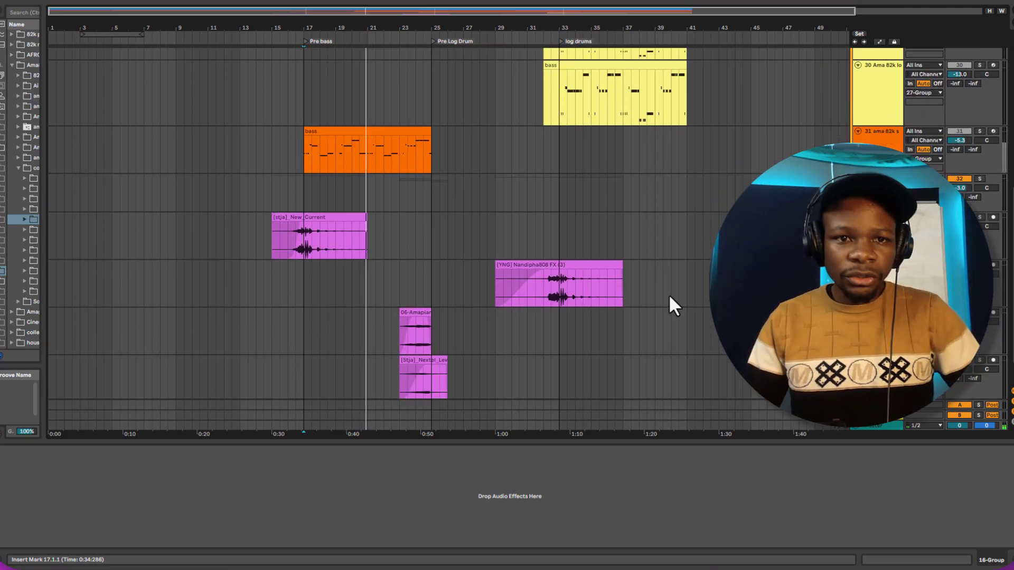
pyautogui.click(879, 153)
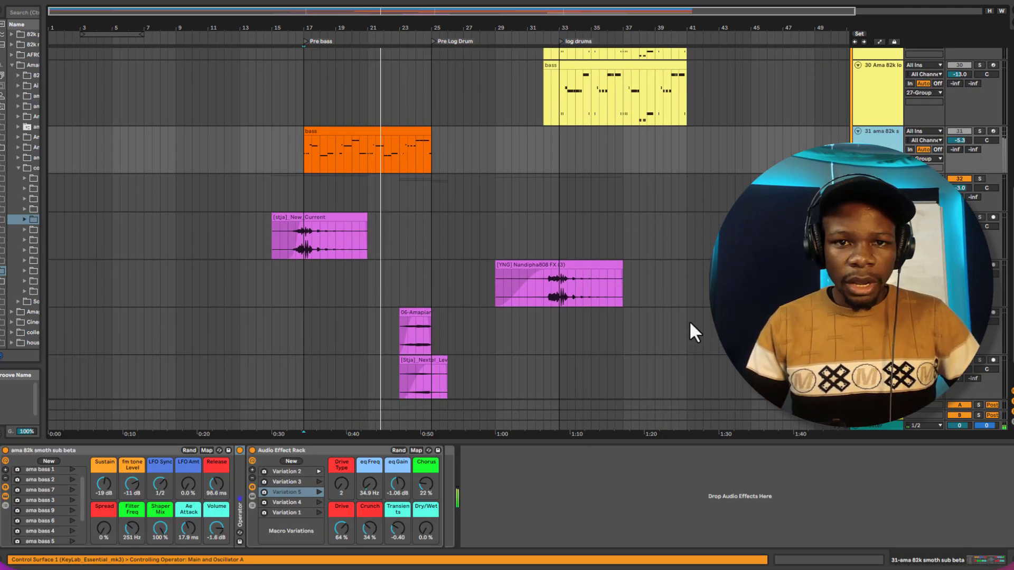
pyautogui.scroll(-1, 689, 316)
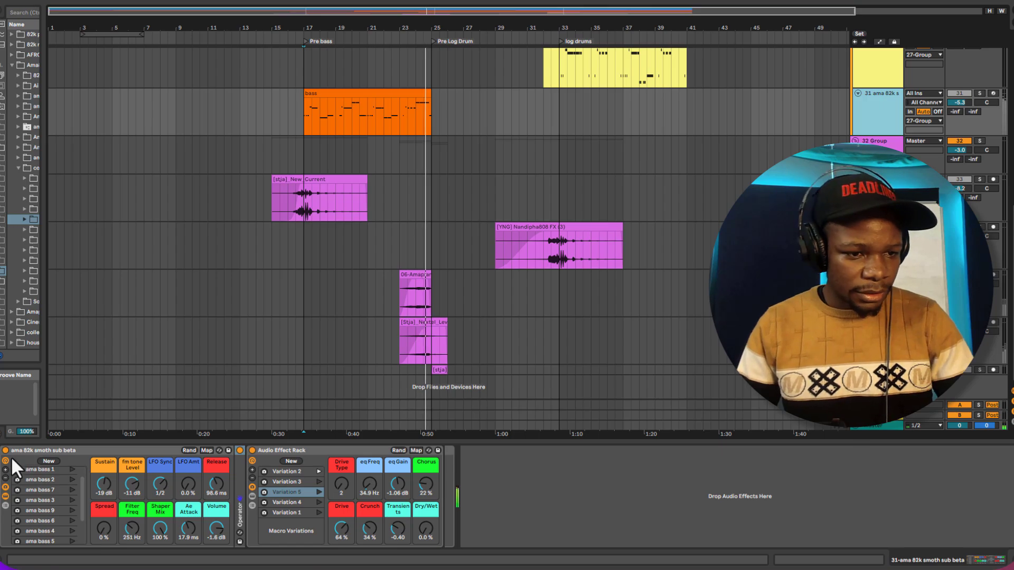
# Rename the instrument rack on track 31 as "ama 82k smoth sub".
pyautogui.click(64, 452)
pyautogui.rightClick(63, 452)
pyautogui.click(103, 349)
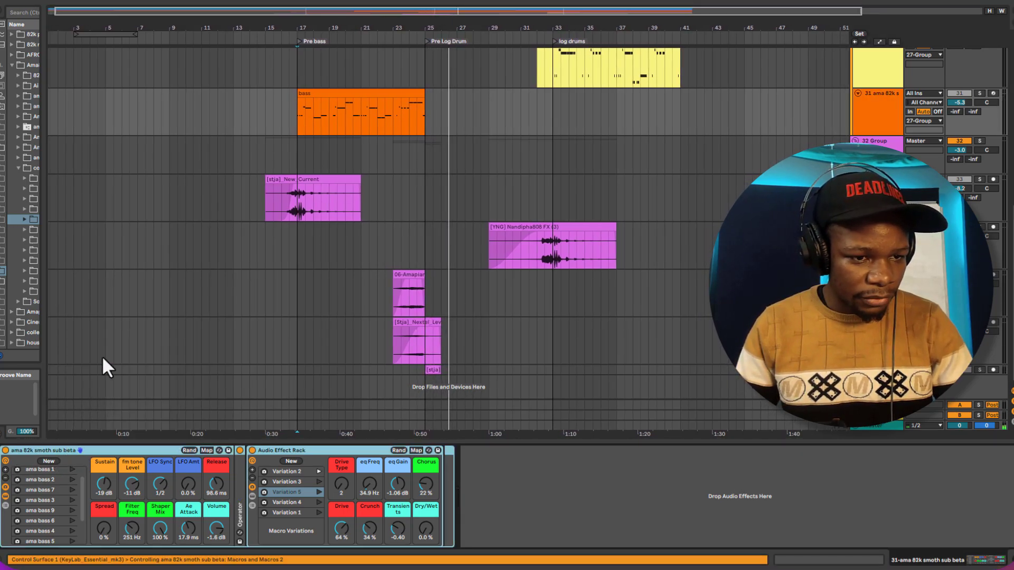
pyautogui.click(81, 450)
pyautogui.press('BackSpace')
pyautogui.press('BackSpace')
pyautogui.press('BackSpace')
pyautogui.press('BackSpace')
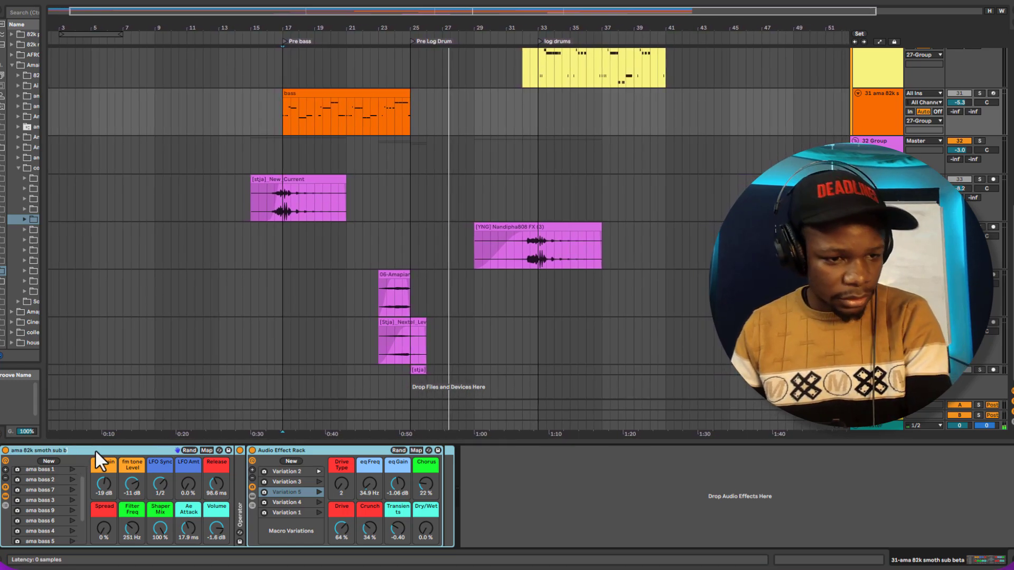
pyautogui.press('Return')
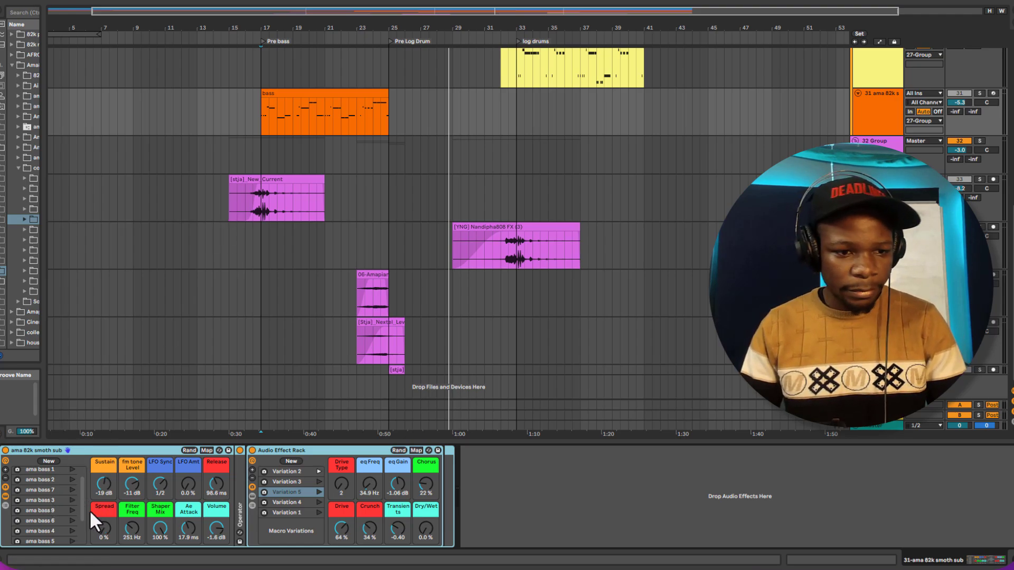
# Look over the sub rack's variations and highlight sections of the Pre bass, Pre Log Drum and log drums clips.
pyautogui.scroll(2, 82, 499)
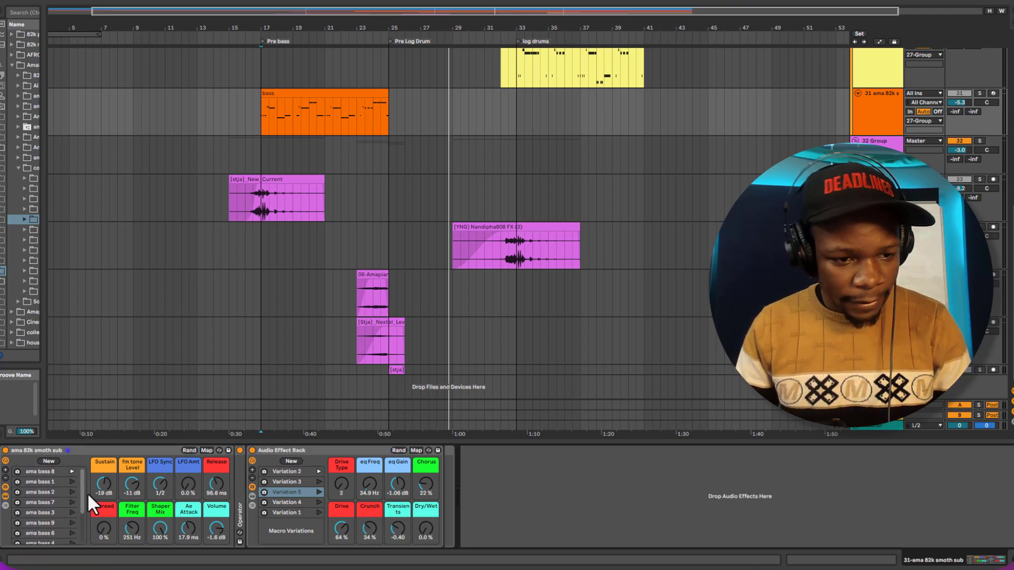
pyautogui.scroll(8, 377, 256)
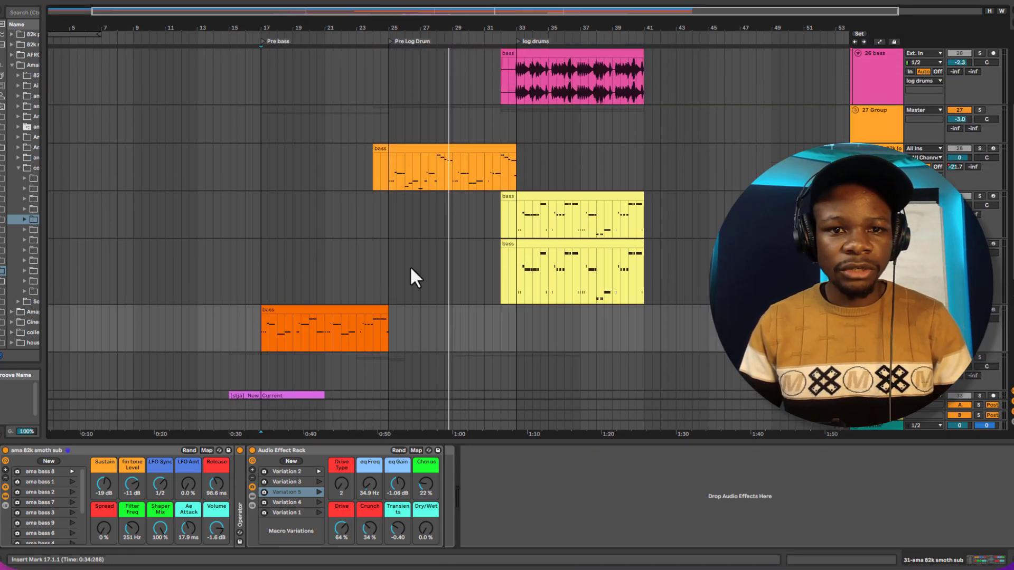
pyautogui.scroll(-3, 428, 275)
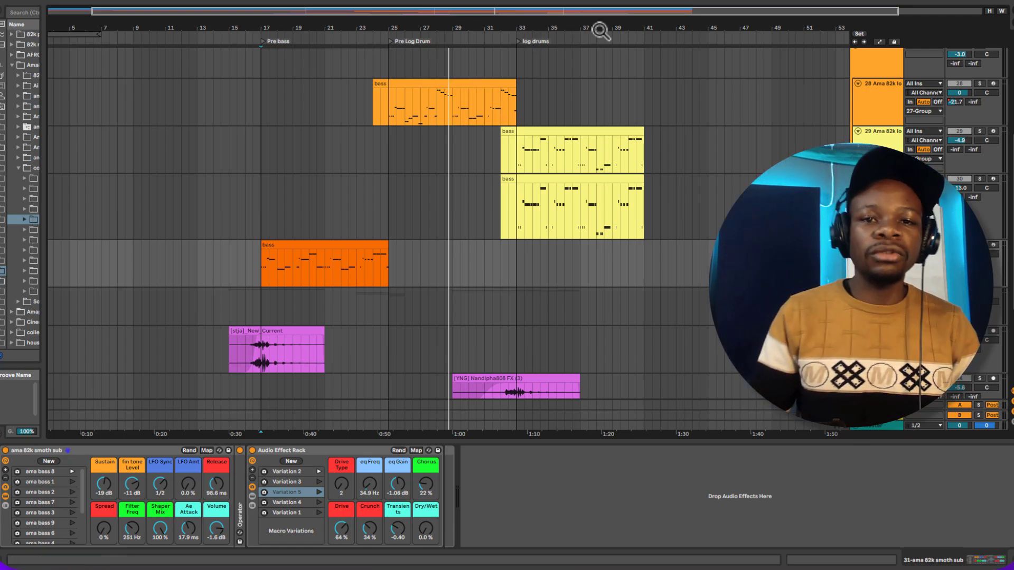
pyautogui.moveTo(284, 280); pyautogui.dragTo(338, 277)
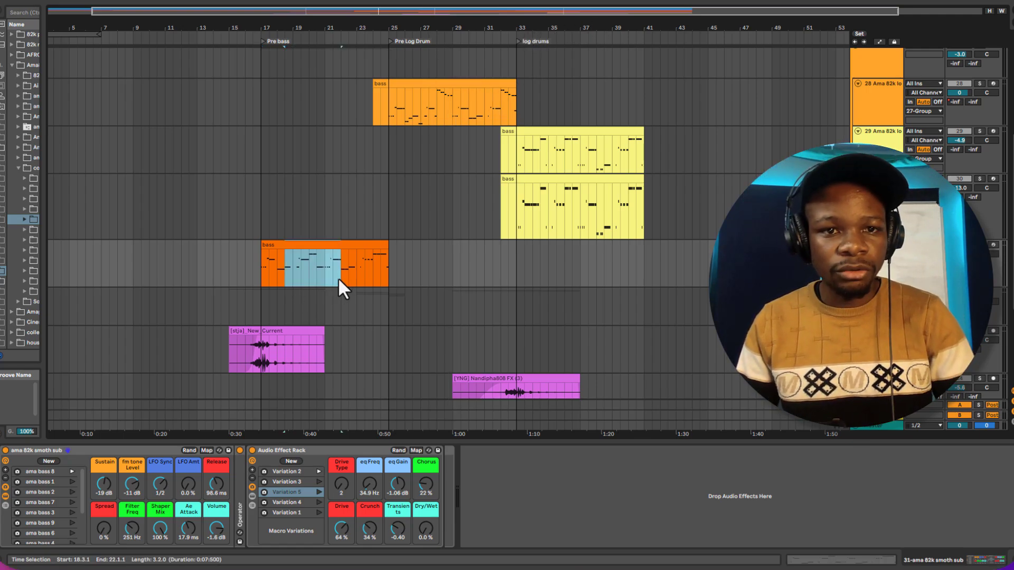
pyautogui.moveTo(400, 106); pyautogui.dragTo(487, 113)
pyautogui.moveTo(524, 359); pyautogui.dragTo(644, 217)
# Compare the Pre Log Drum bass clip on track 28 with the log drums clip on track 29, showing each track's devices.
pyautogui.scroll(2, 428, 119)
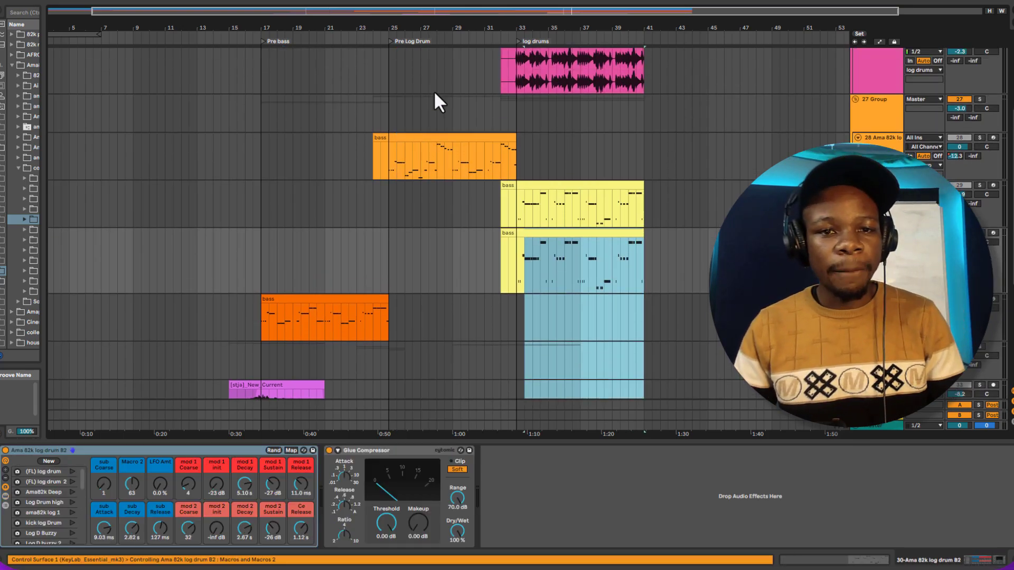
pyautogui.scroll(-2, 422, 98)
pyautogui.moveTo(395, 97); pyautogui.dragTo(519, 92)
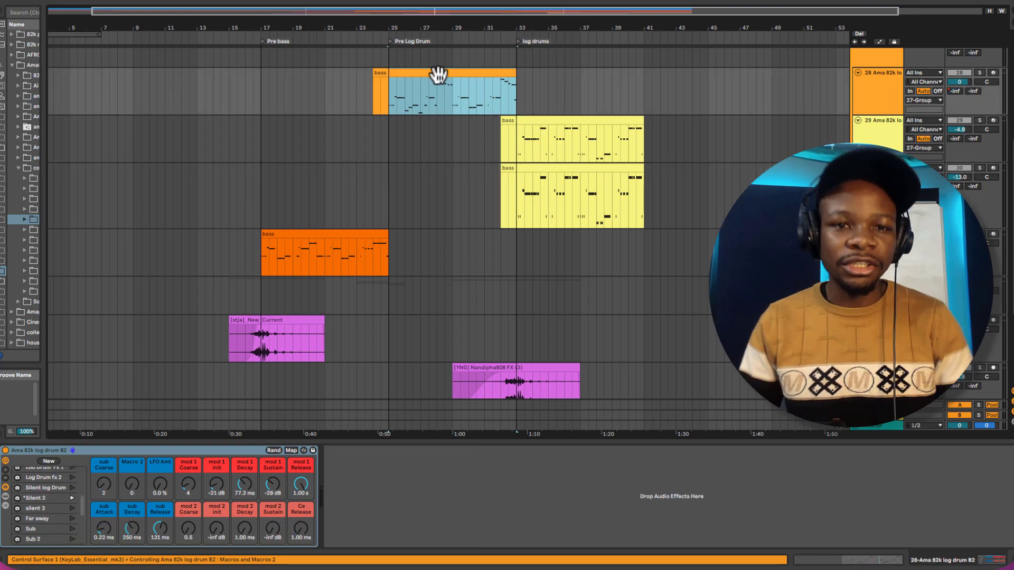
pyautogui.scroll(-3, 434, 81)
pyautogui.scroll(2, 434, 81)
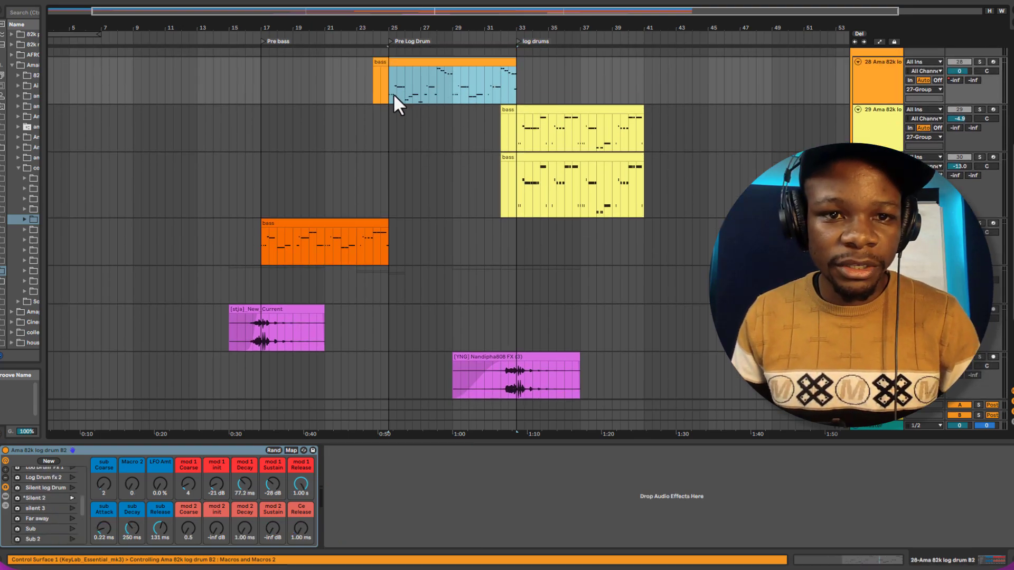
pyautogui.click(468, 83)
pyautogui.click(527, 121)
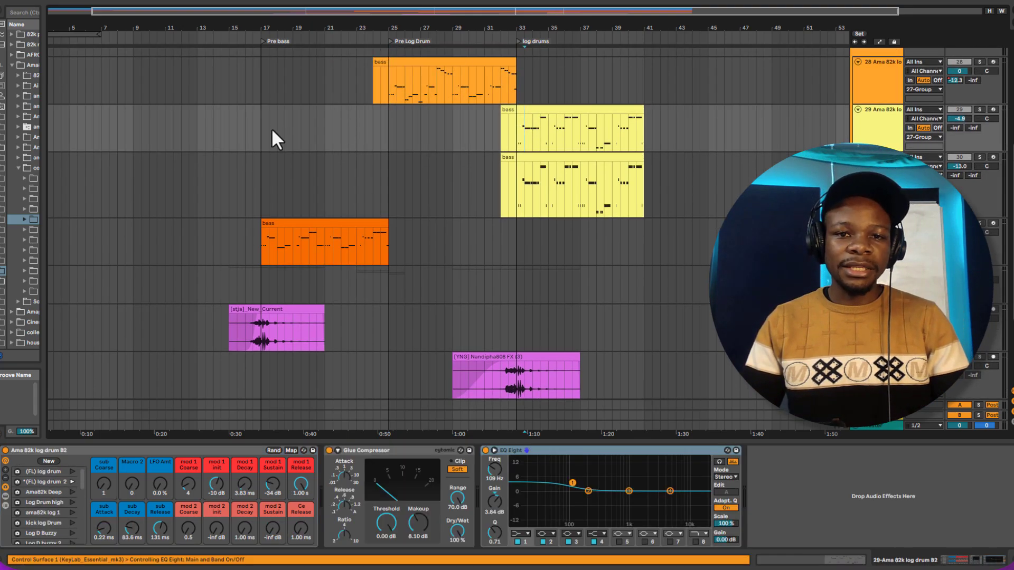
pyautogui.scroll(-2, 530, 317)
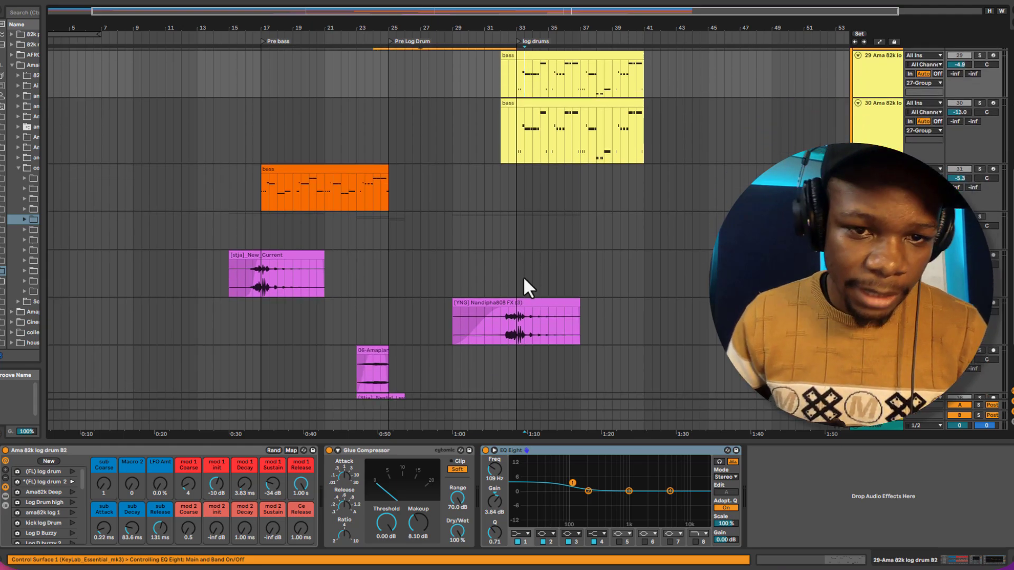
pyautogui.scroll(3, 433, 277)
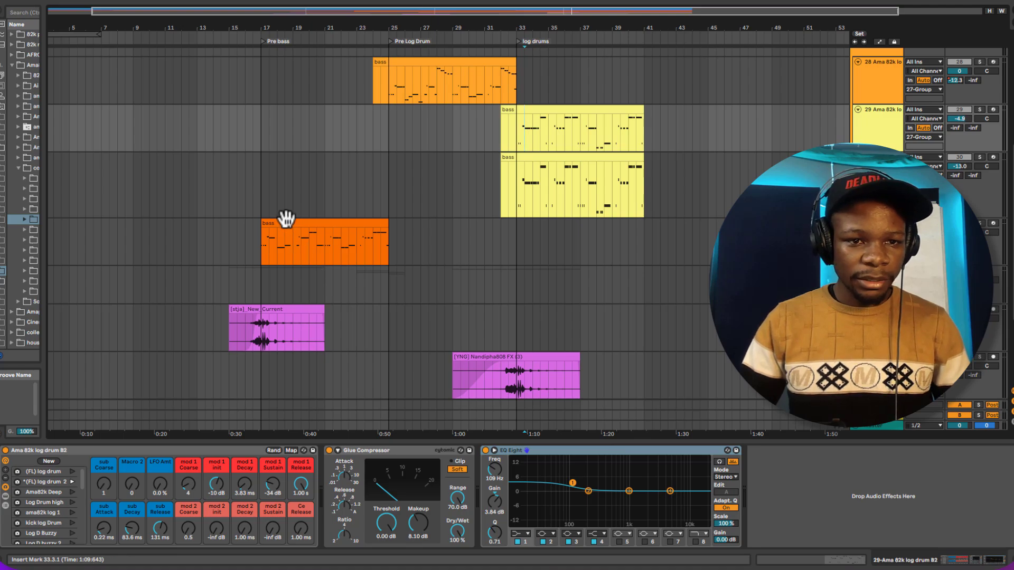
# Select the orange bass clip on track 31, play it from bar 17 and solo its track.
pyautogui.click(285, 221)
pyautogui.click(281, 218)
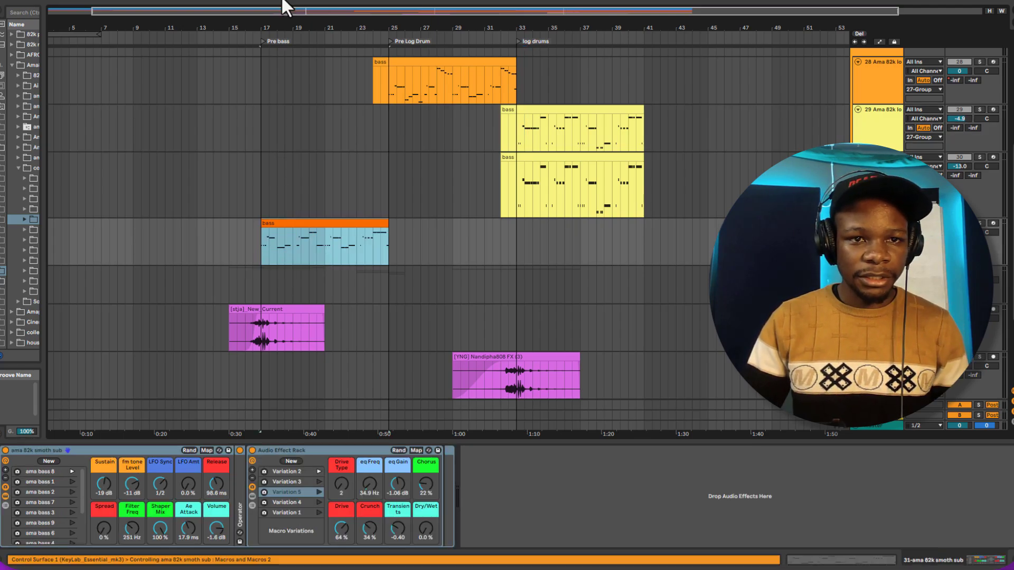
pyautogui.press('space')
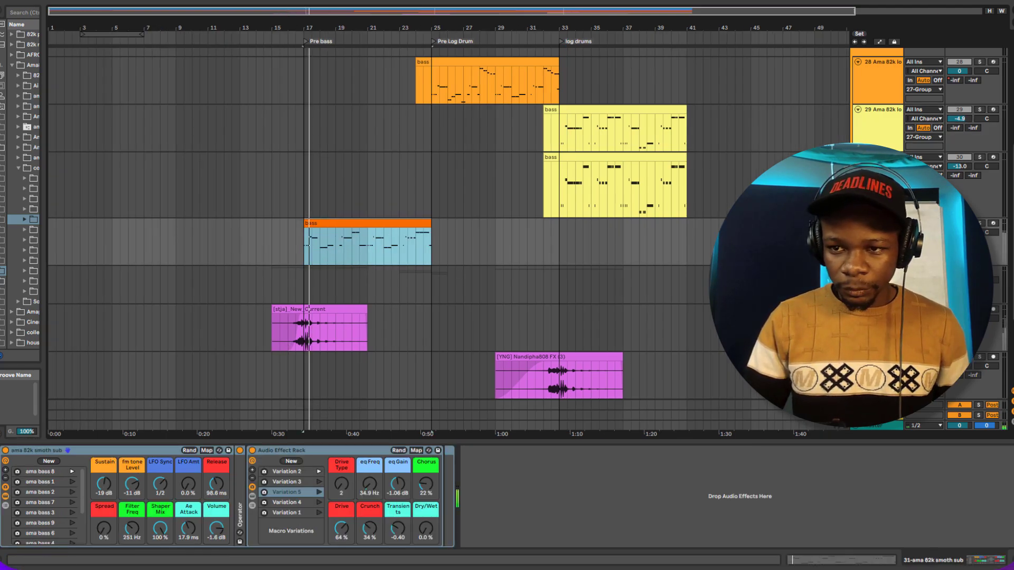
pyautogui.click(981, 223)
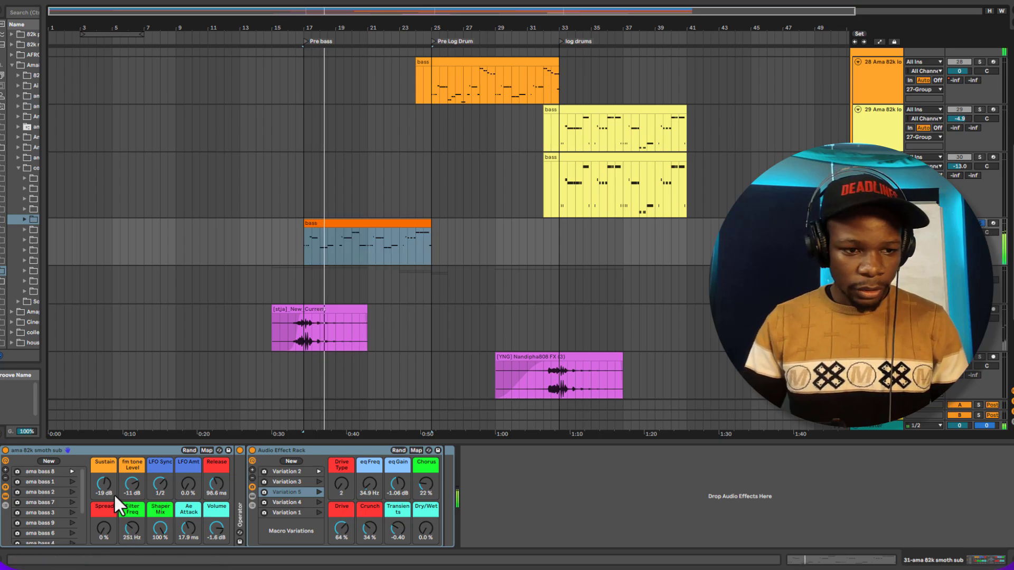
pyautogui.scroll(-5, 189, 401)
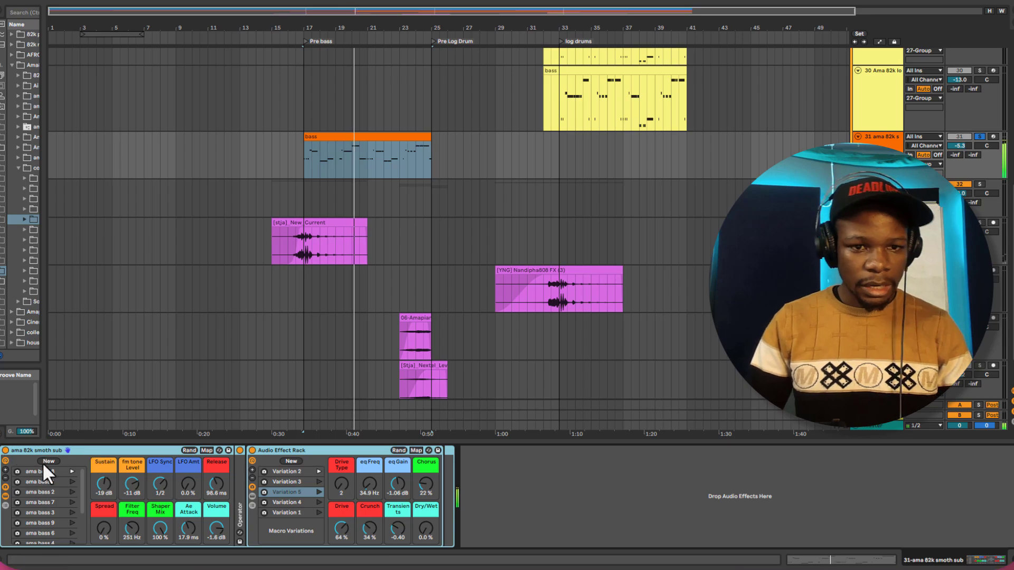
# Replay the soloed orange bass clip on track 31 from bar 17.
pyautogui.scroll(8, 520, 314)
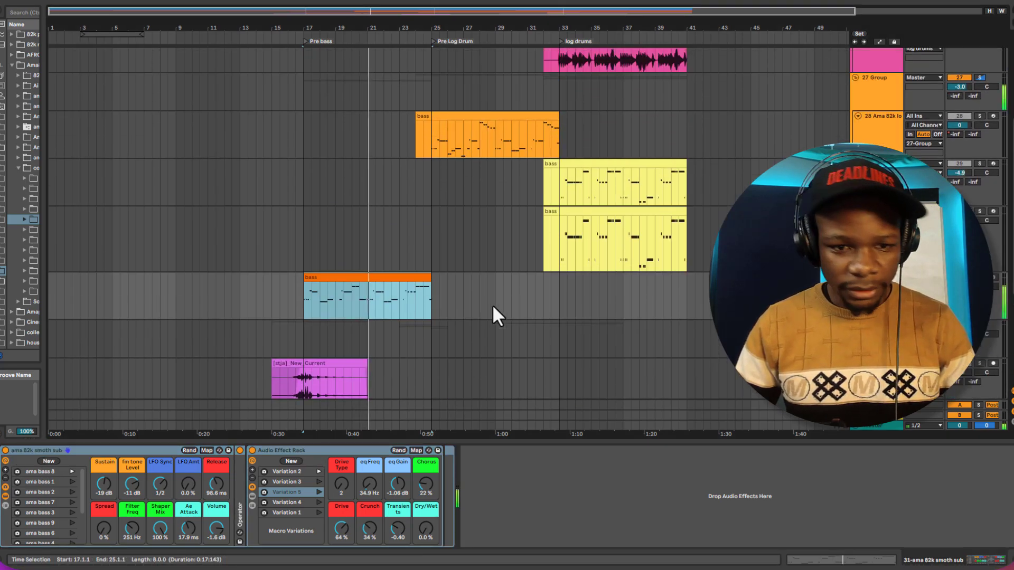
pyautogui.scroll(-3, 493, 312)
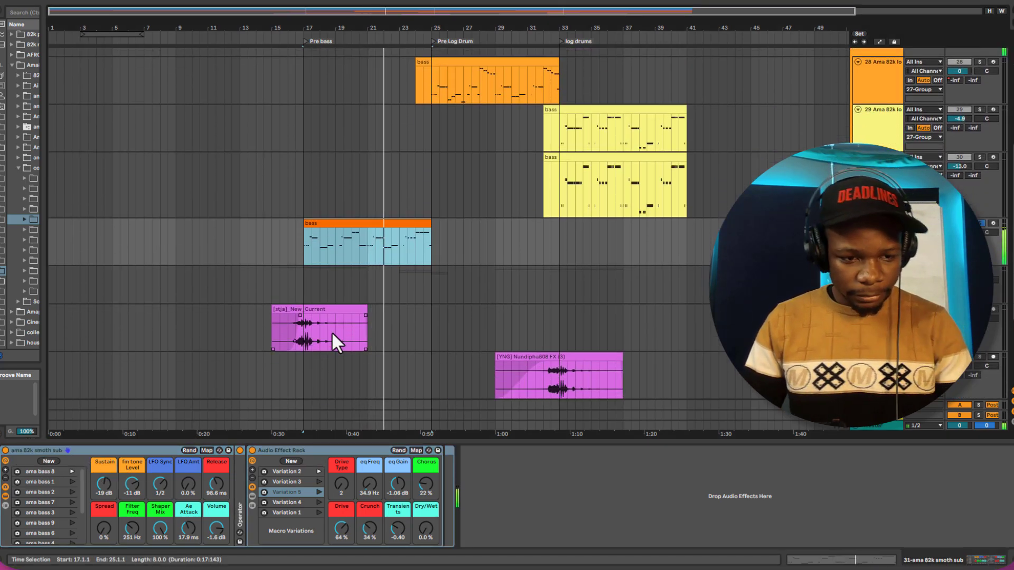
pyautogui.press('space')
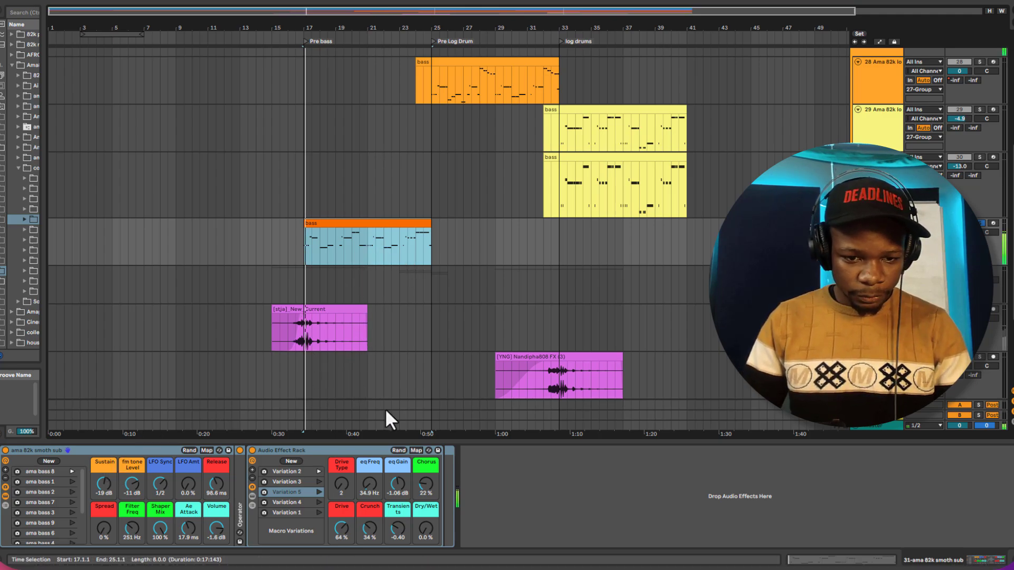
# Inspect the Drum Buss settings inside the Audio Effect Rack and the Operator settings inside the sub rack, folding each device again.
pyautogui.click(277, 449)
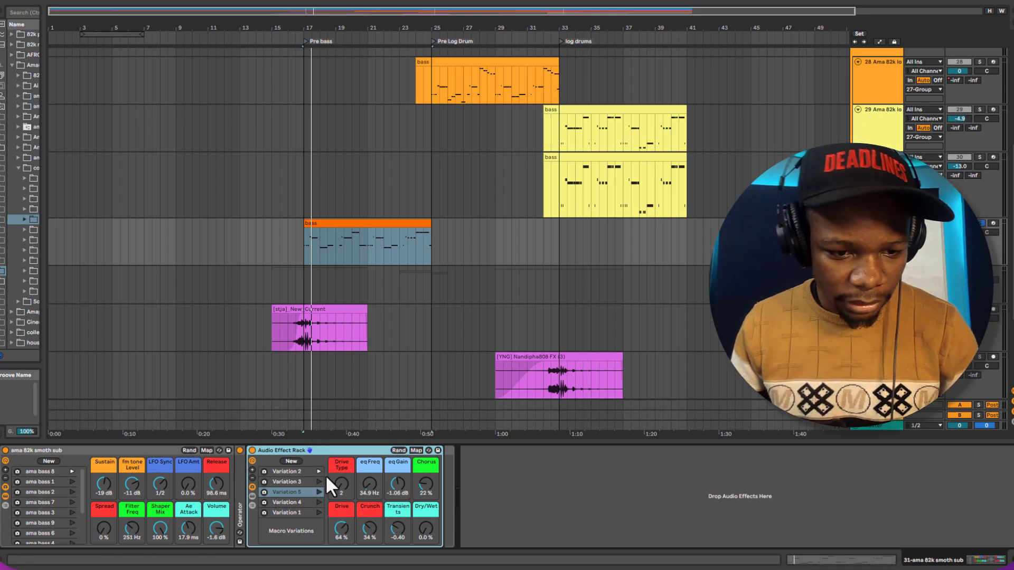
pyautogui.click(252, 497)
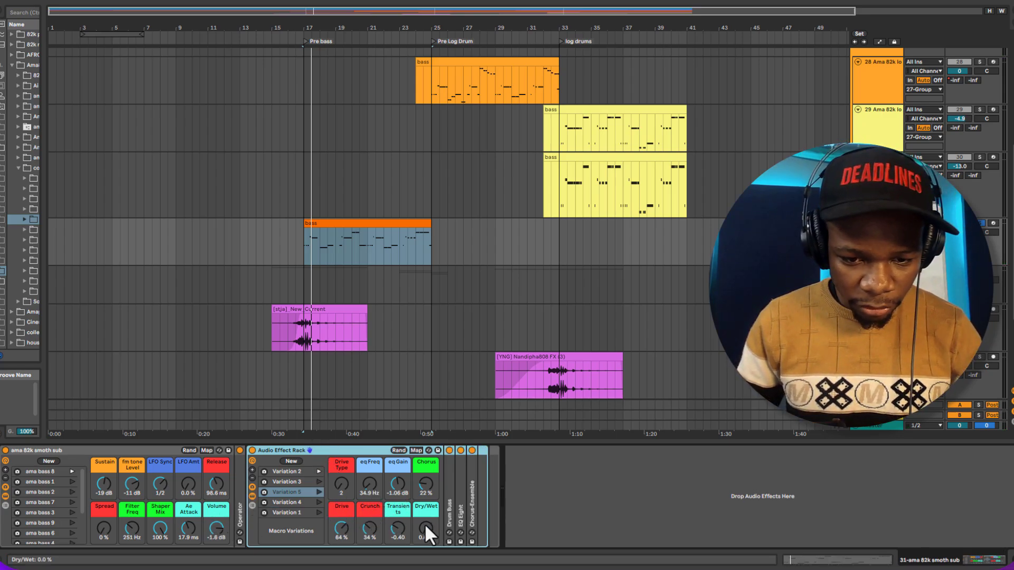
pyautogui.doubleClick(447, 514)
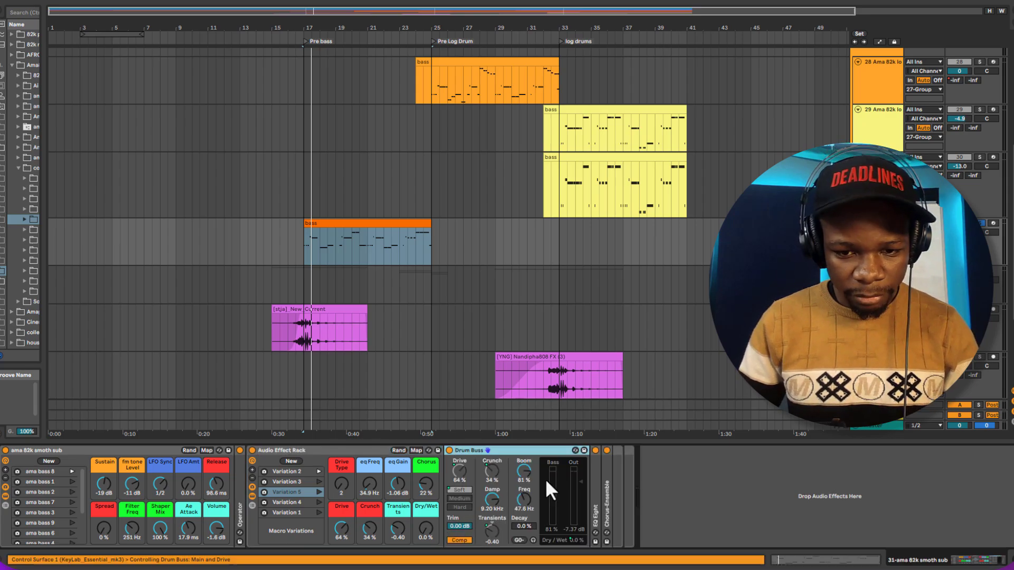
pyautogui.doubleClick(495, 450)
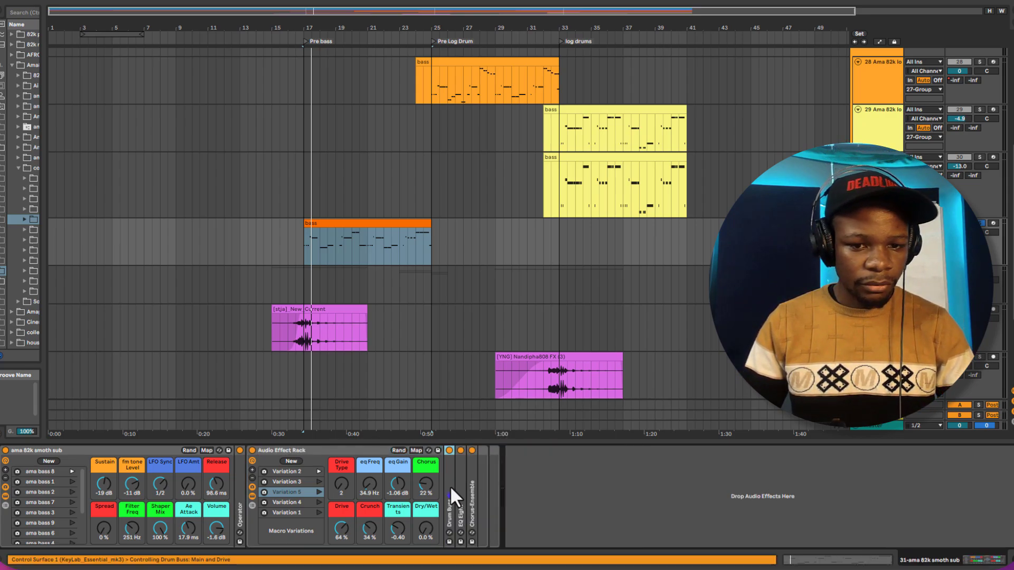
pyautogui.doubleClick(236, 479)
pyautogui.click(533, 493)
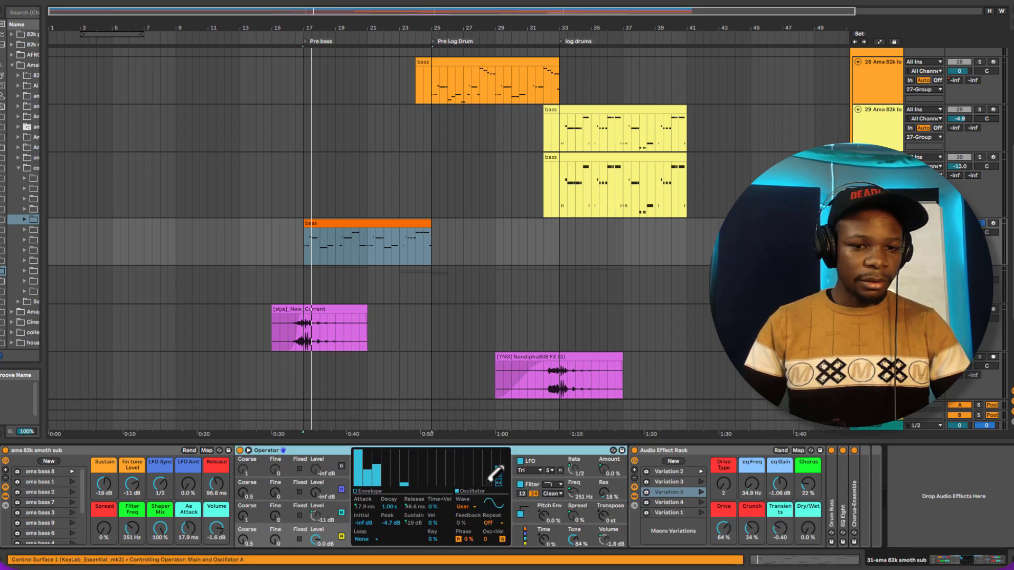
pyautogui.doubleClick(273, 448)
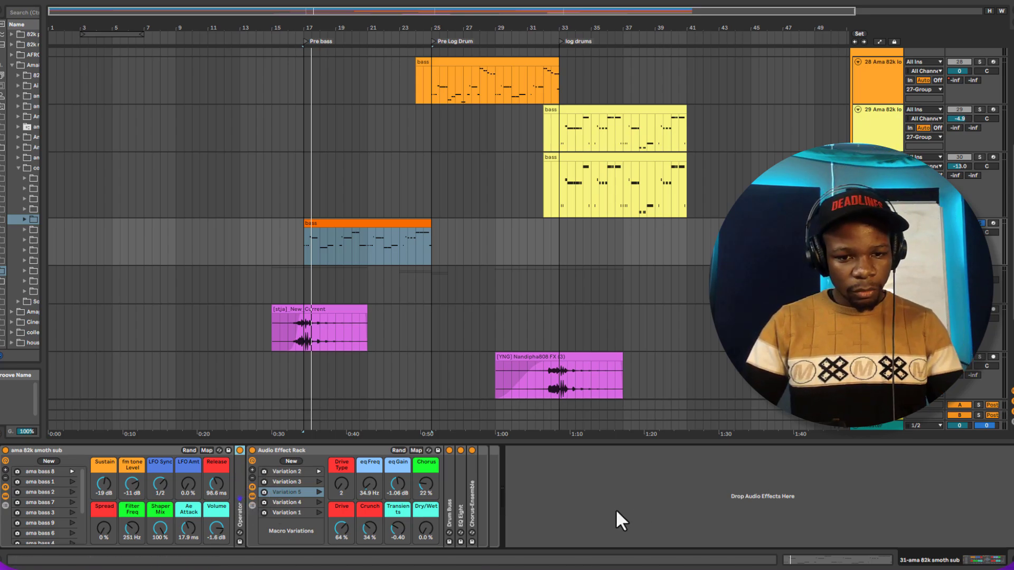
# Set the Audio Effect Rack's Chorus to 0 %, hide its inner devices and replay the bass.
pyautogui.click(252, 496)
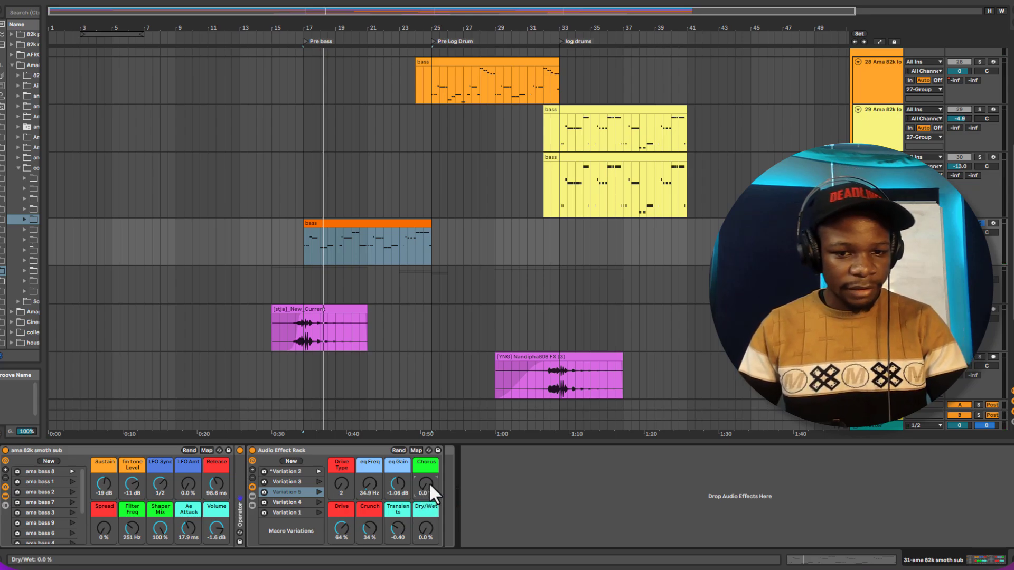
pyautogui.press('space')
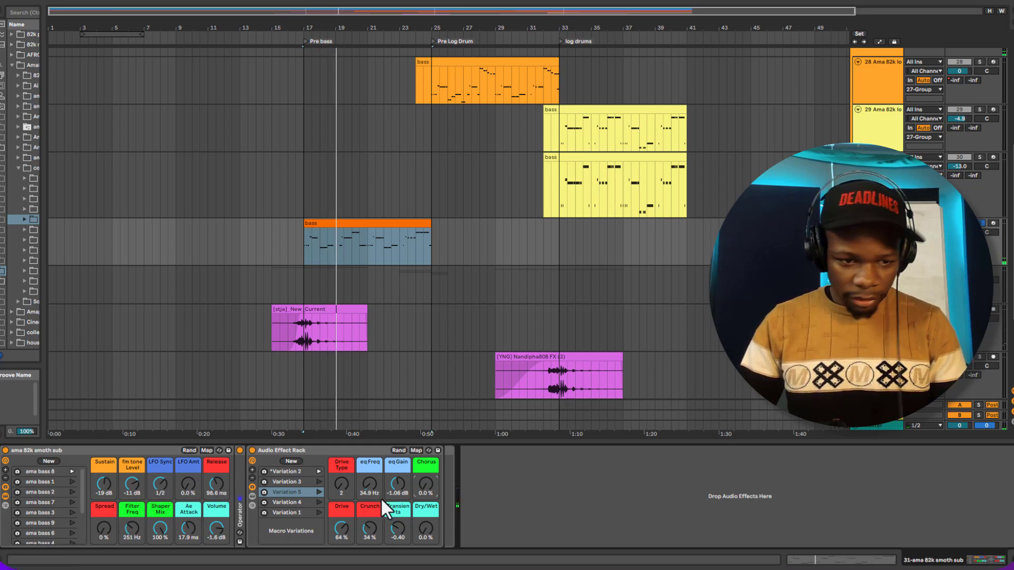
pyautogui.press('space')
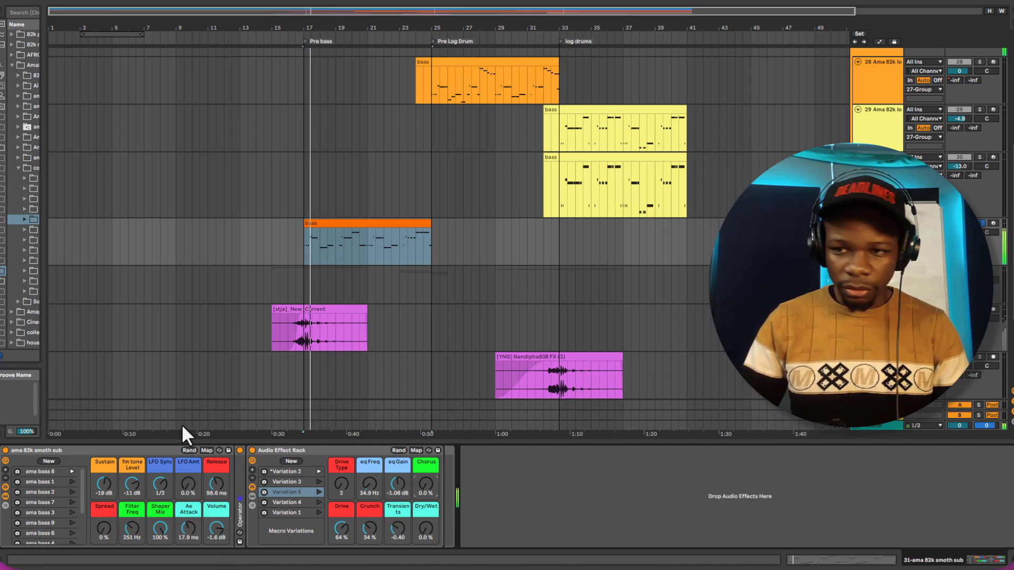
# Audition the sub rack's variations ama bass 1, 2, 7, 8 and 3 with the bass clip playing.
pyautogui.click(72, 481)
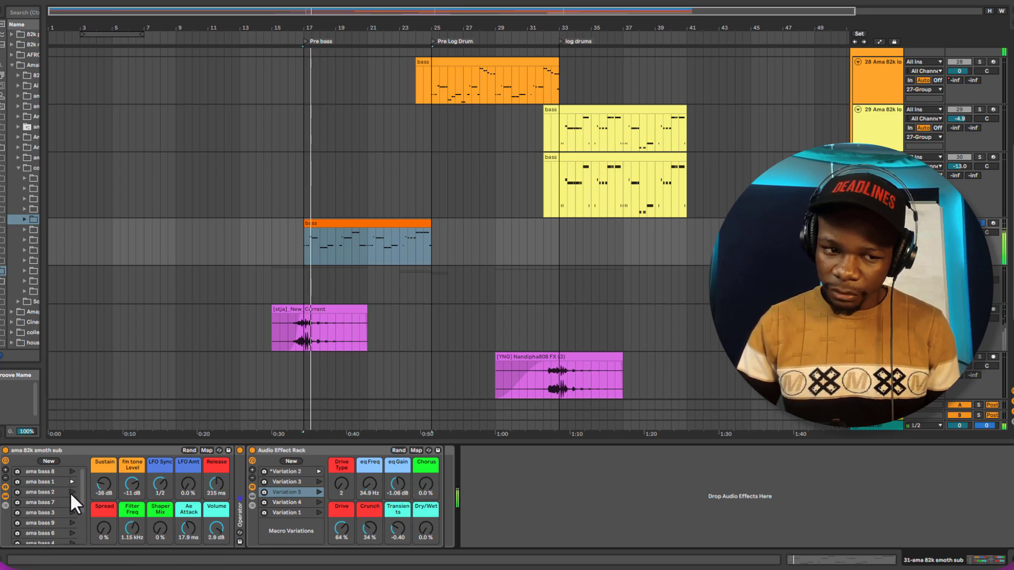
pyautogui.click(71, 492)
pyautogui.press('space')
pyautogui.press('space')
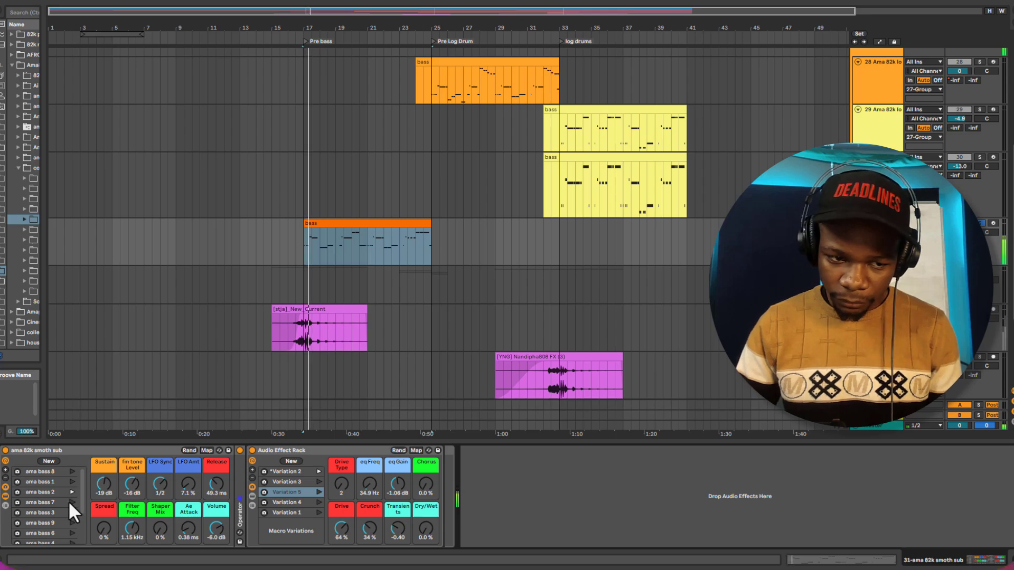
pyautogui.click(71, 503)
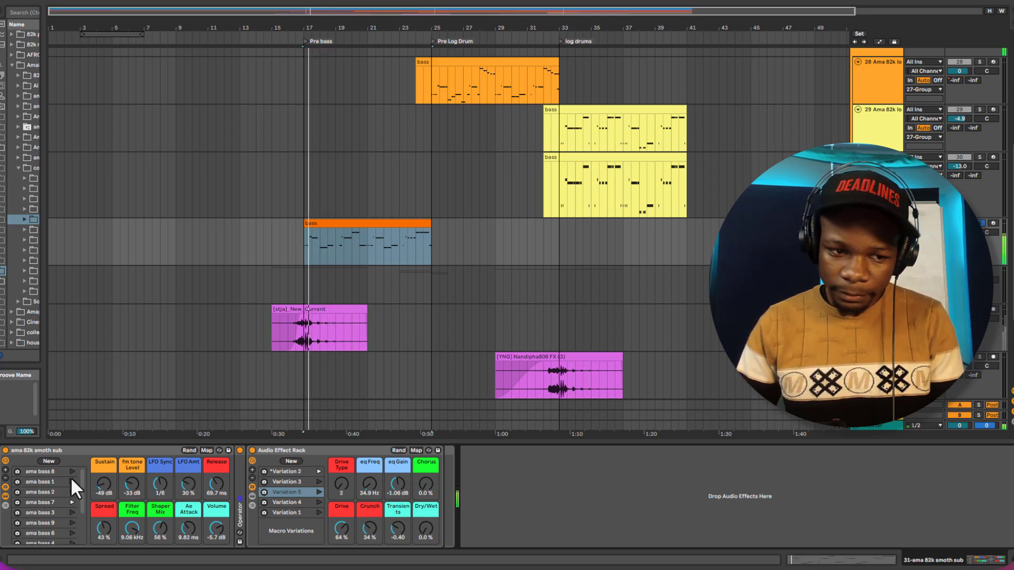
pyautogui.click(71, 472)
pyautogui.click(71, 513)
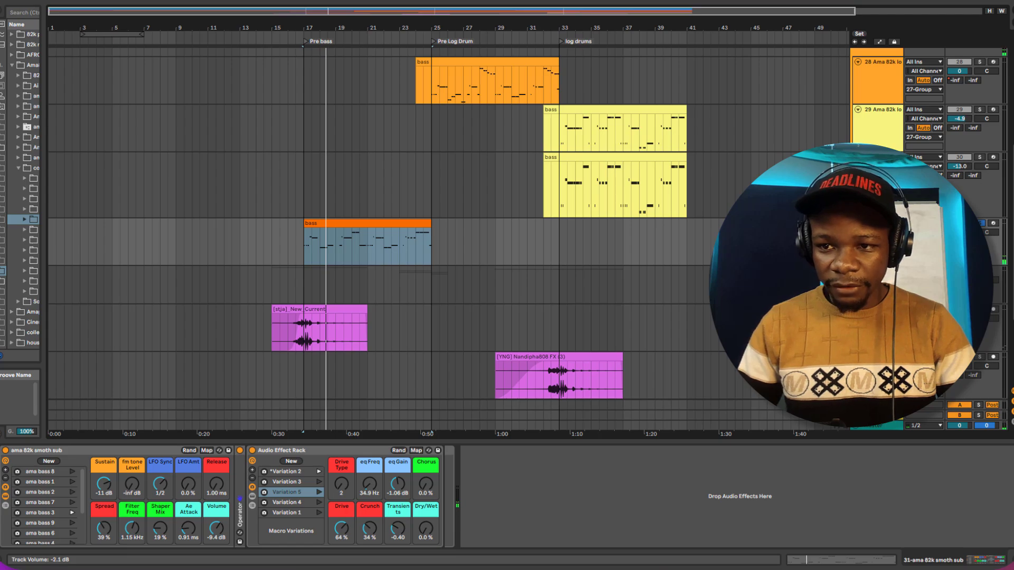
# Unsolo track 31 and audition the ama bass 7 variation within the full mix.
pyautogui.click(982, 222)
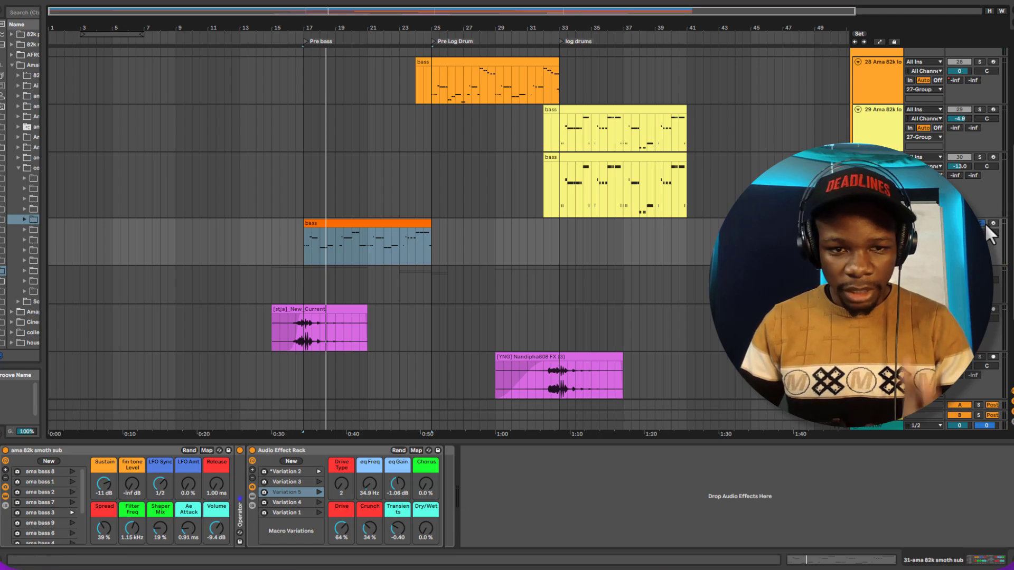
pyautogui.press('space')
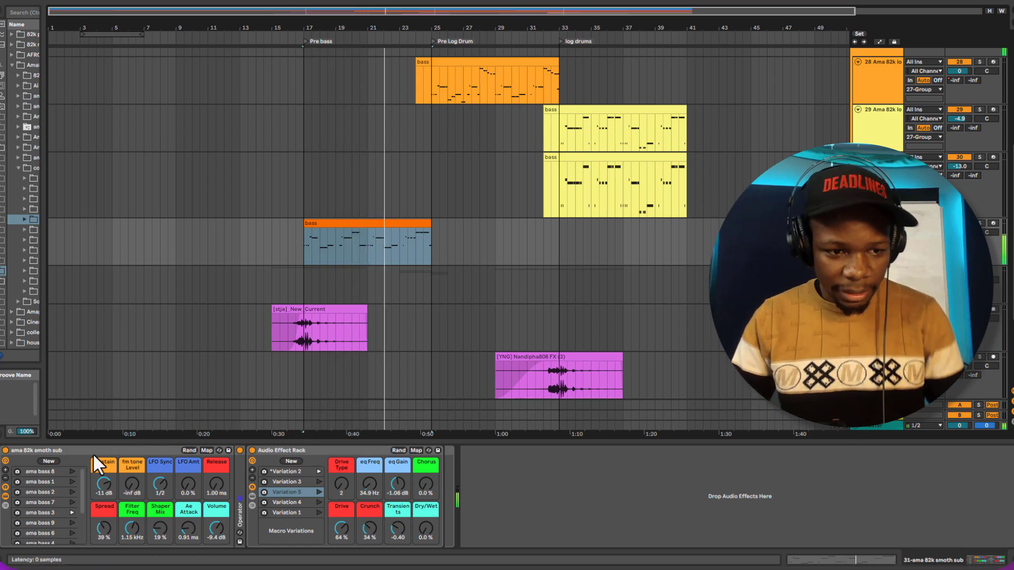
pyautogui.click(71, 503)
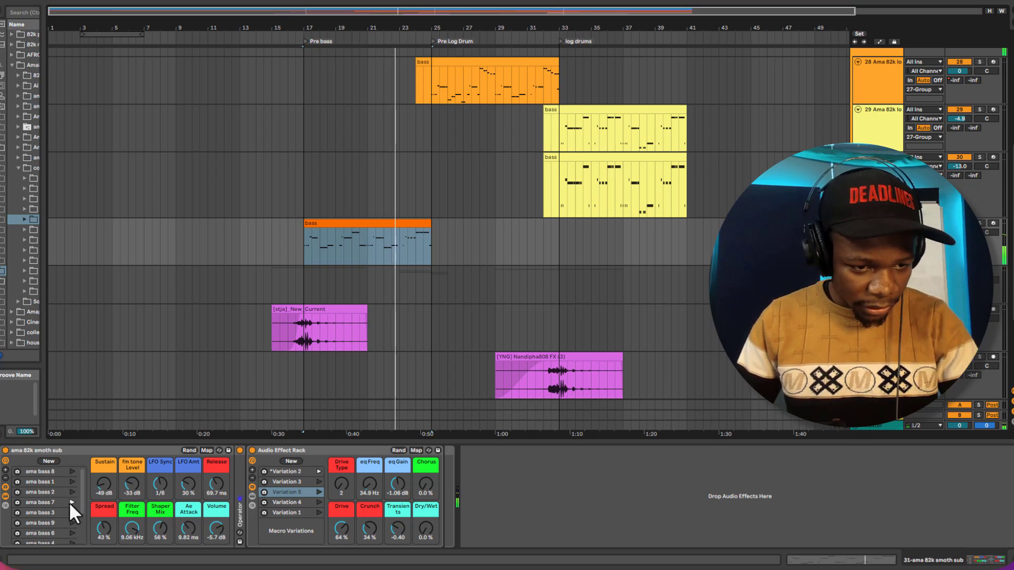
pyautogui.press('space')
pyautogui.press('space')
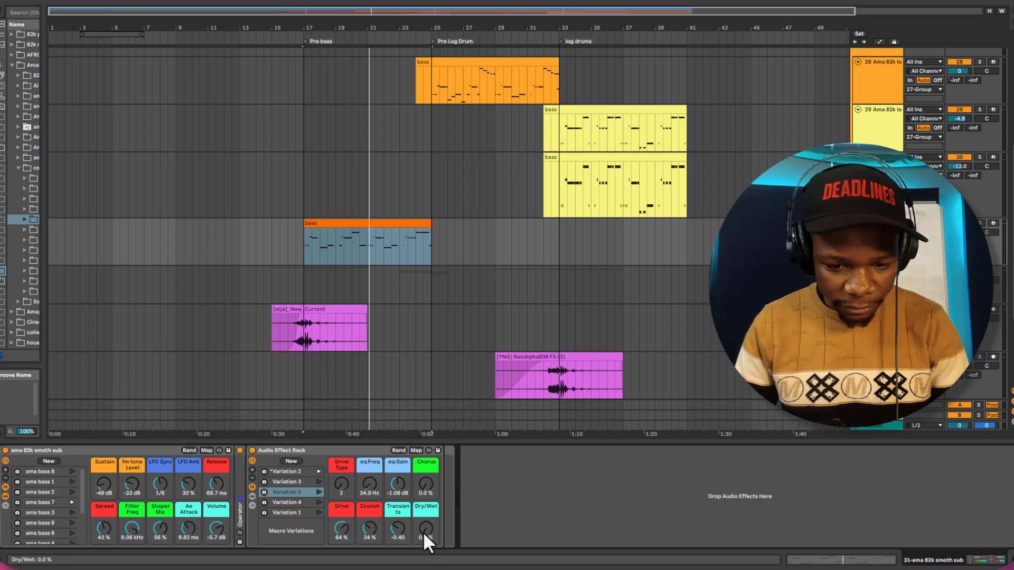
pyautogui.press('space')
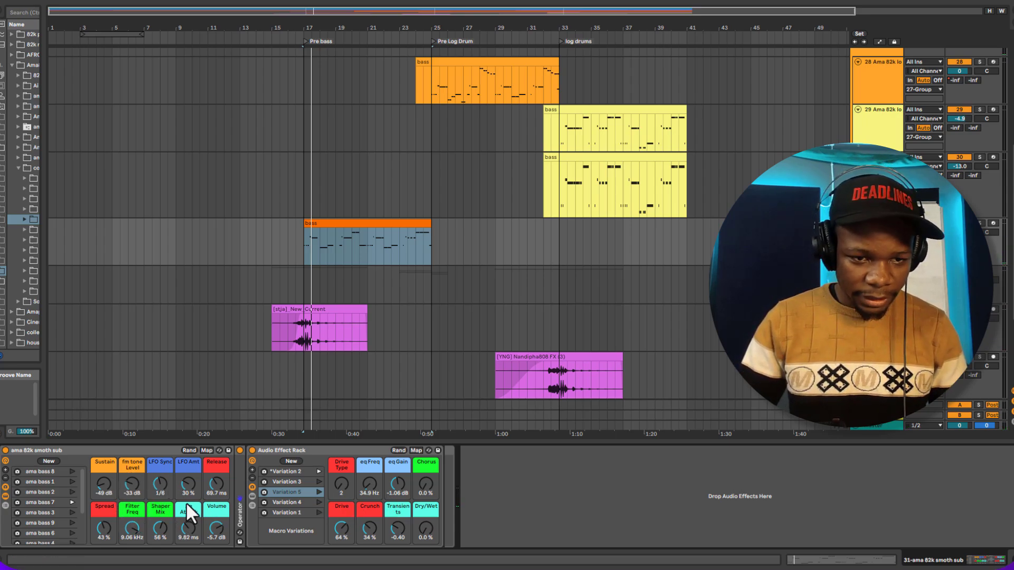
# With track 31 soloed, set the sub rack's Sustain to -11 dB and fm tone Level to -5.7 dB during playback.
pyautogui.press('space')
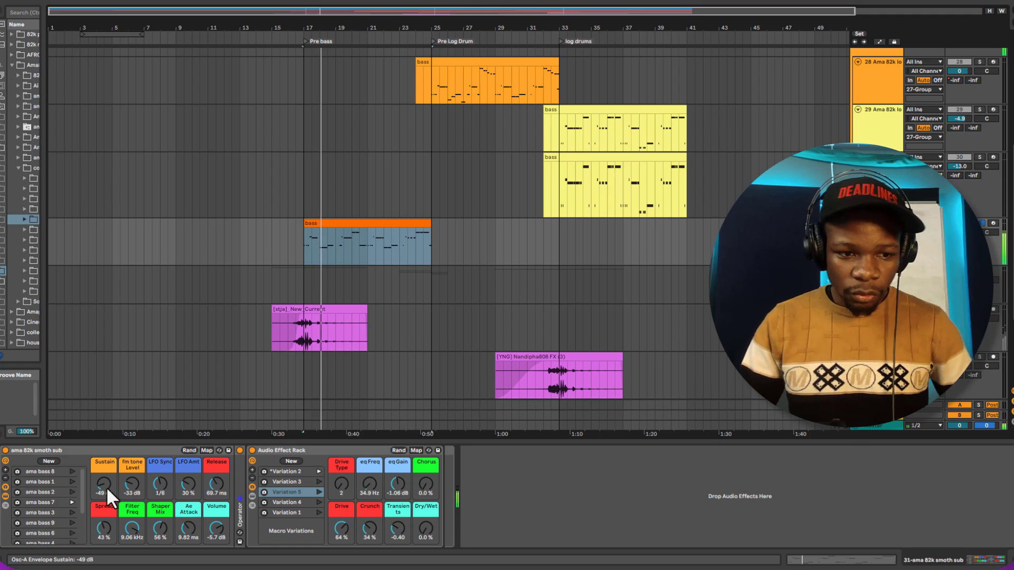
pyautogui.moveTo(100, 486); pyautogui.dragTo(103, 485)
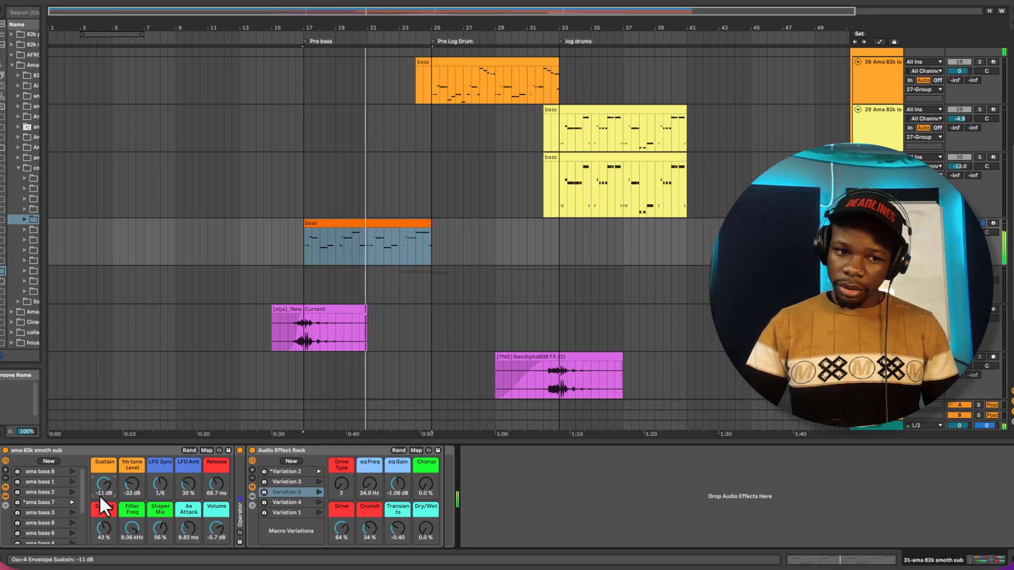
pyautogui.press('space')
pyautogui.press('space')
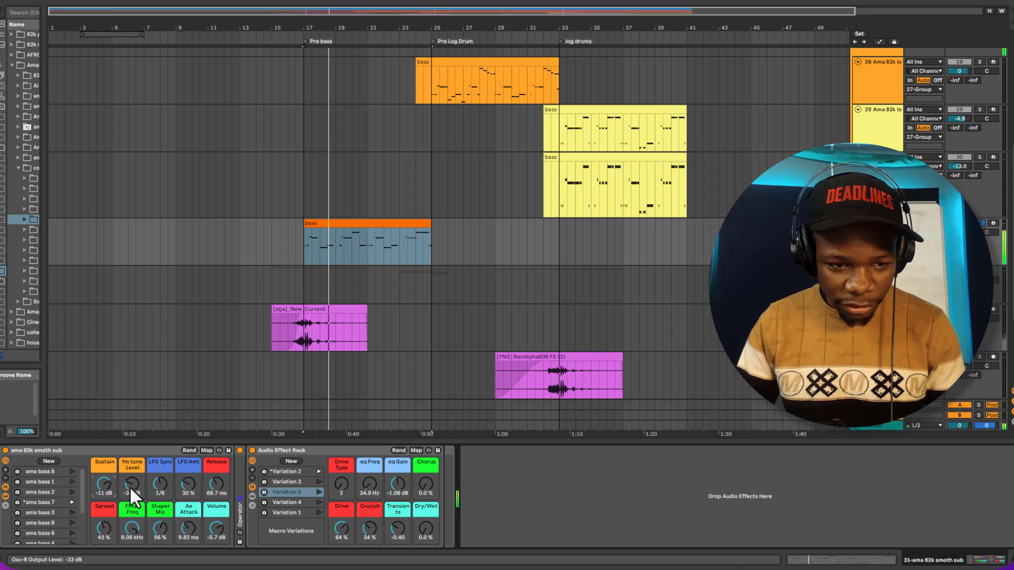
pyautogui.moveTo(129, 486); pyautogui.dragTo(129, 452)
pyautogui.press('space')
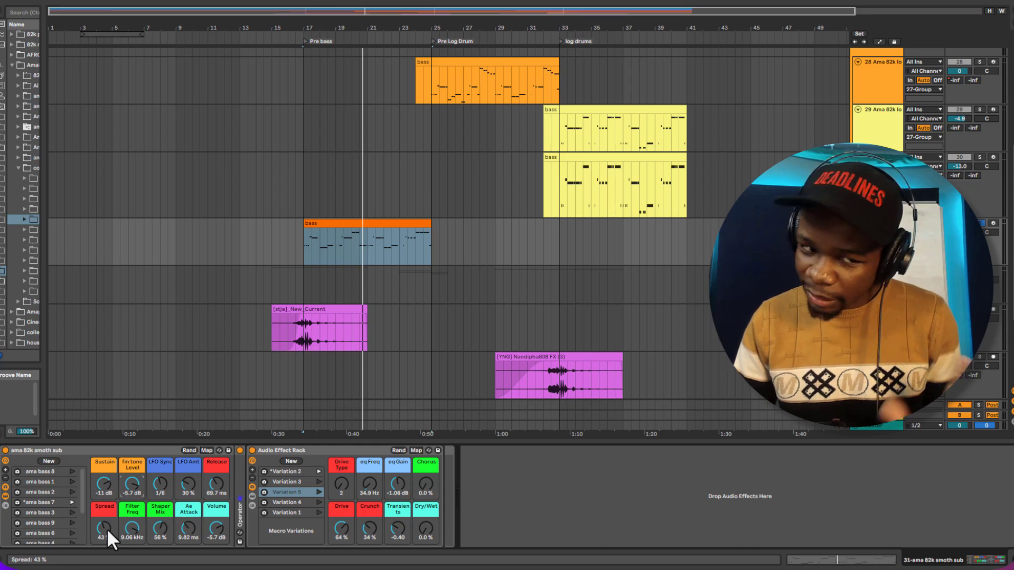
# Audition the sub rack's Spread at 100 %, then lower it to 27 %.
pyautogui.press('space')
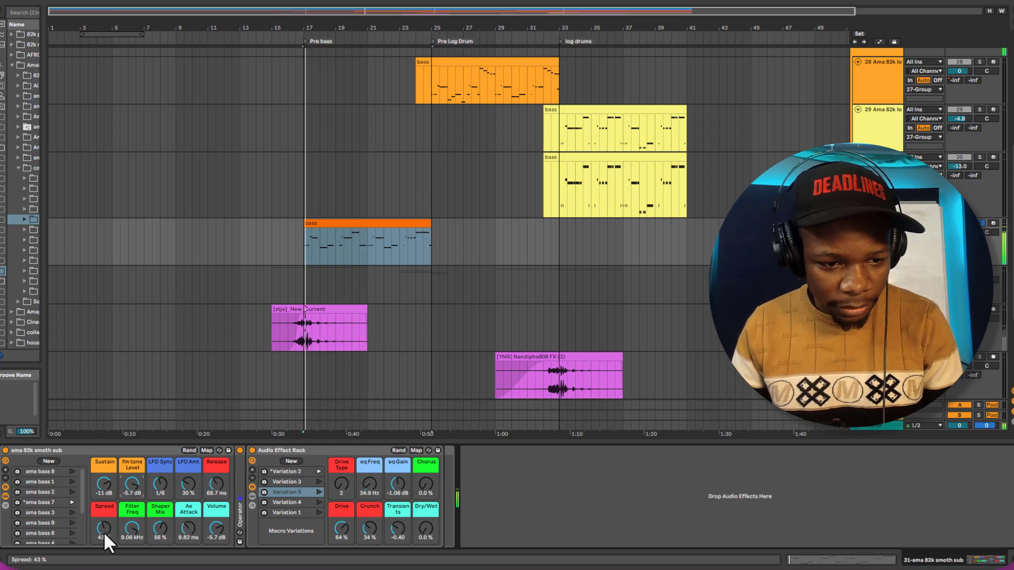
pyautogui.moveTo(104, 531); pyautogui.dragTo(104, 491)
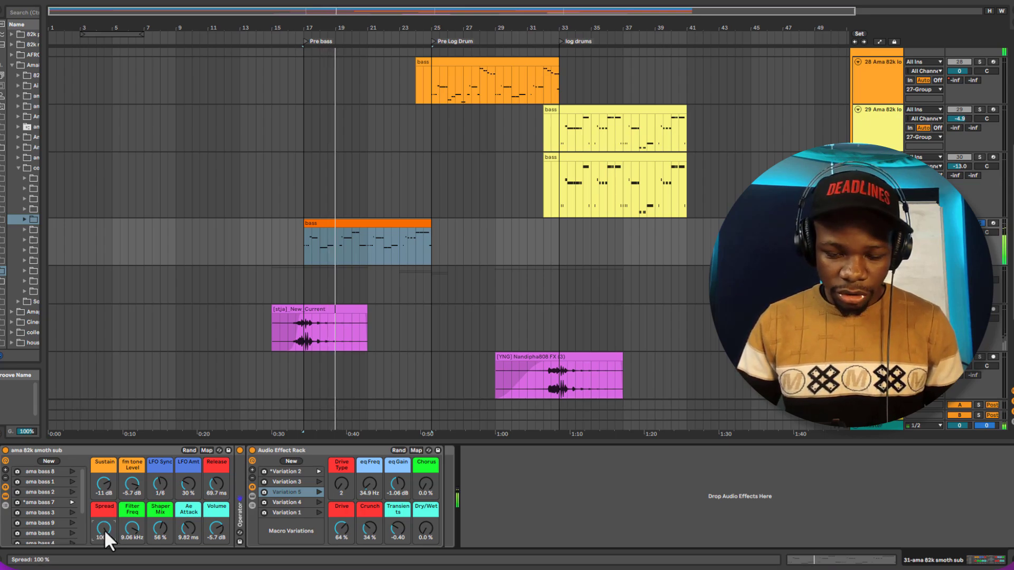
pyautogui.press('space')
pyautogui.press('space')
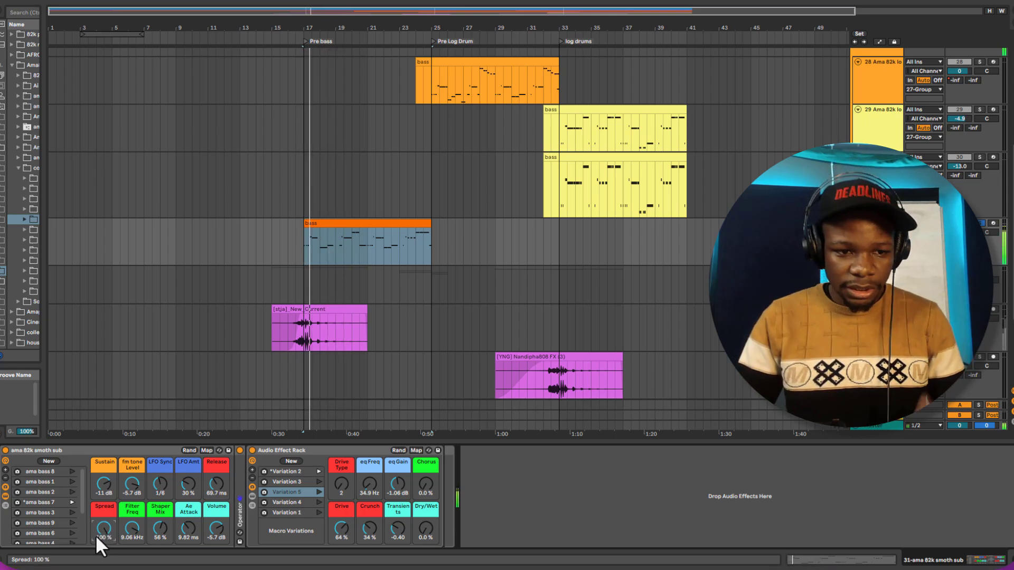
pyautogui.moveTo(97, 530); pyautogui.dragTo(97, 554)
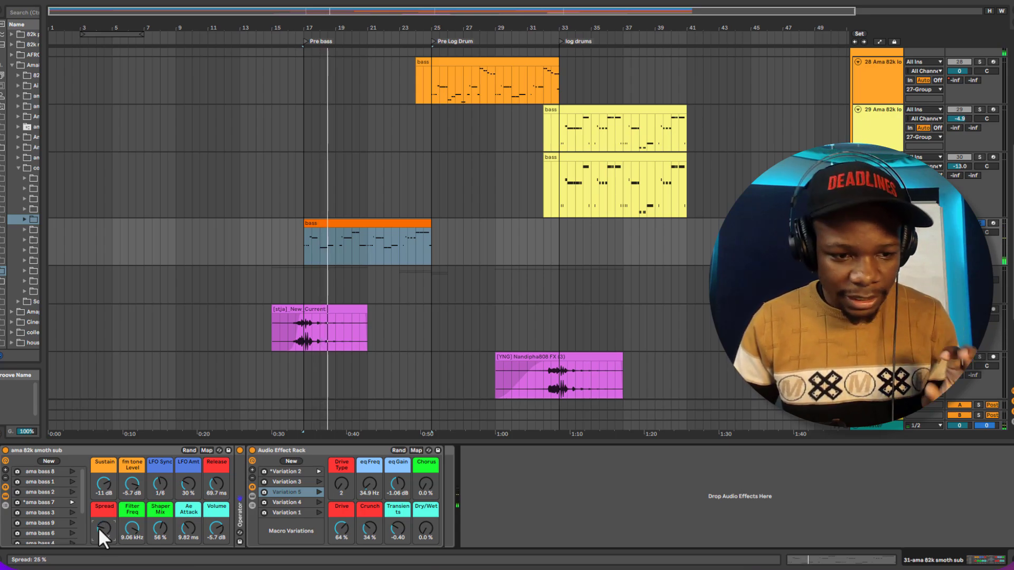
pyautogui.press('space')
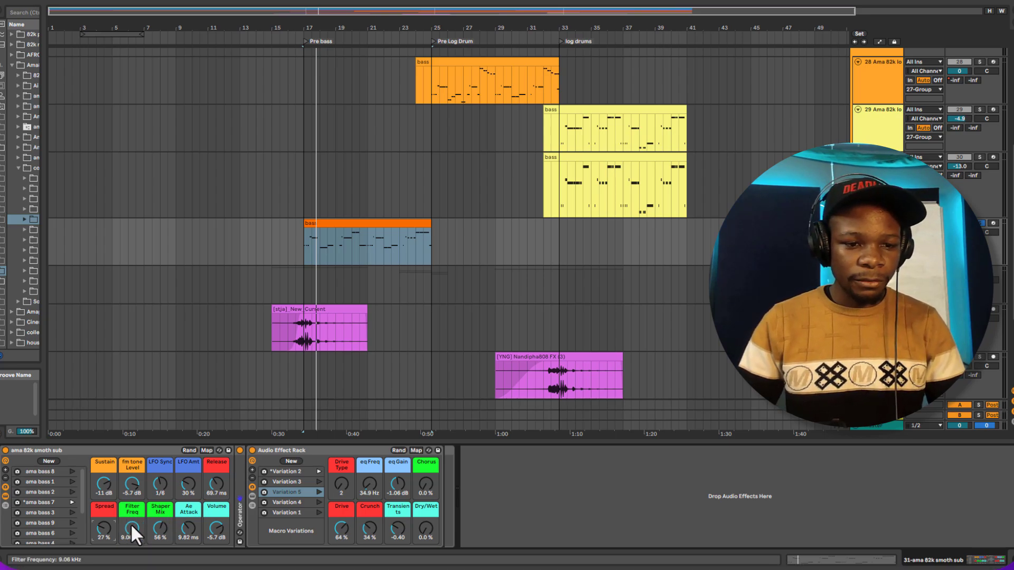
# Set the sub rack's Filter Freq to 292 Hz and Shaper Mix to 67 % while listening to the bass.
pyautogui.press('space')
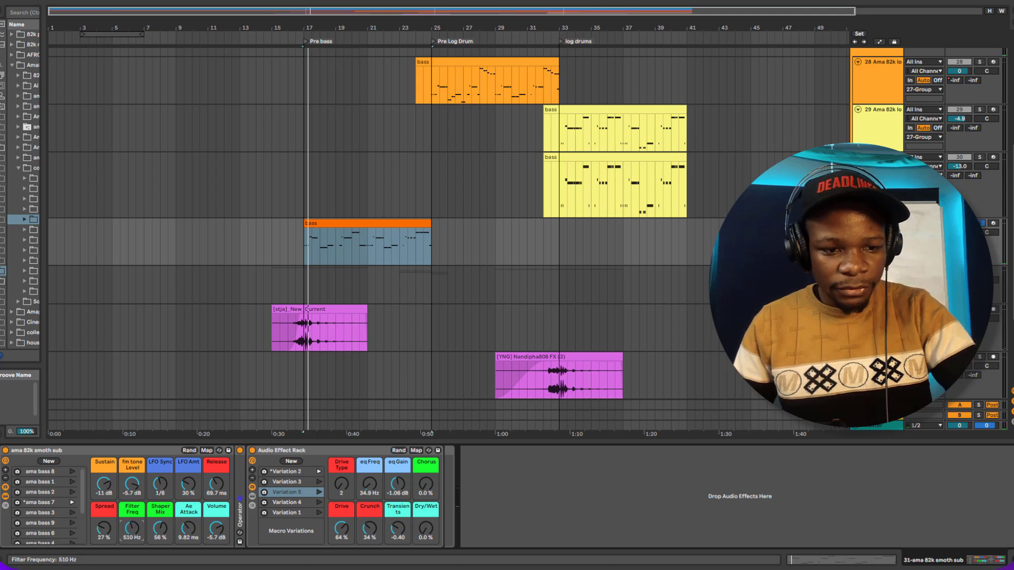
pyautogui.moveTo(130, 527); pyautogui.dragTo(157, 544)
pyautogui.press('space')
pyautogui.press('space')
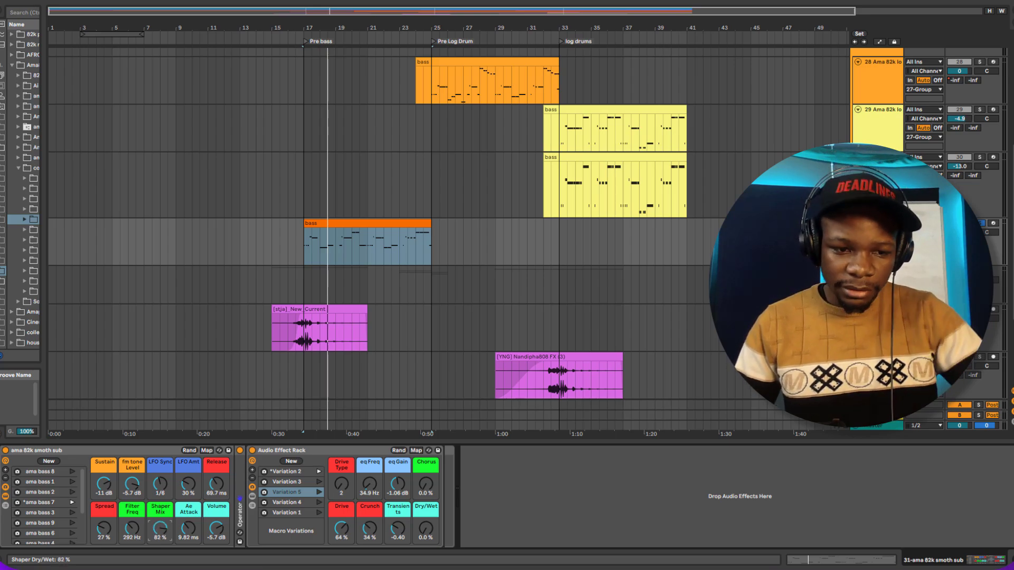
pyautogui.moveTo(159, 525)
pyautogui.mouseDown()
pyautogui.moveTo(160, 549)
pyautogui.moveTo(159, 511)
pyautogui.mouseUp()
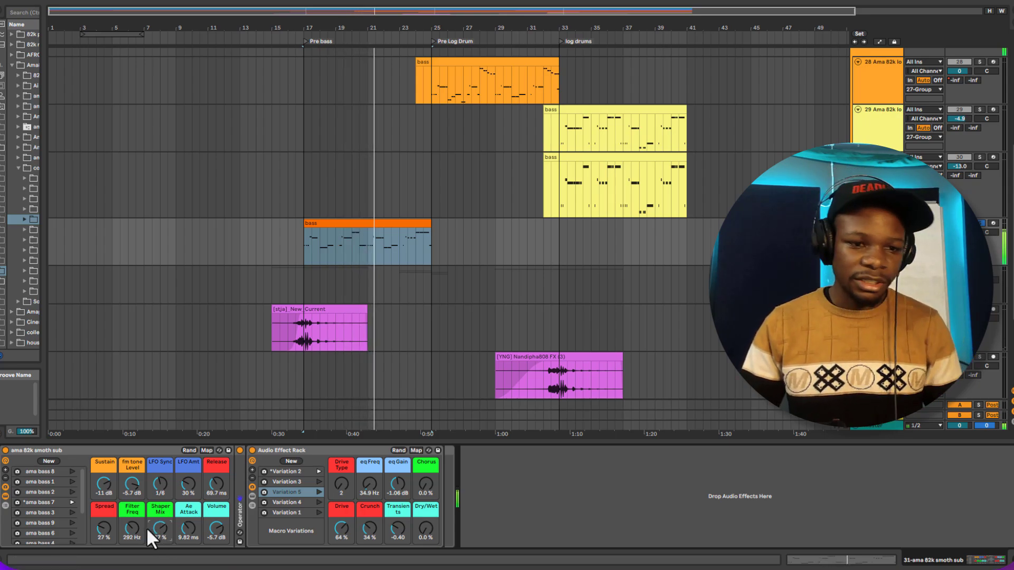
# Replay the bass from bar 17 and raise the sub rack's Ae Attack to 291 ms.
pyautogui.press('space')
pyautogui.press('space')
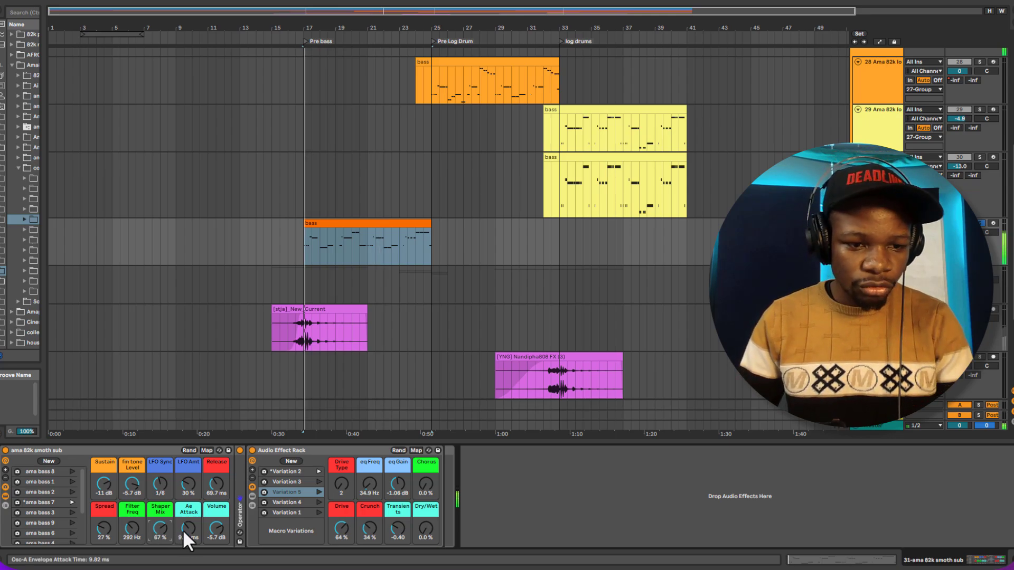
pyautogui.moveTo(189, 528); pyautogui.dragTo(189, 507)
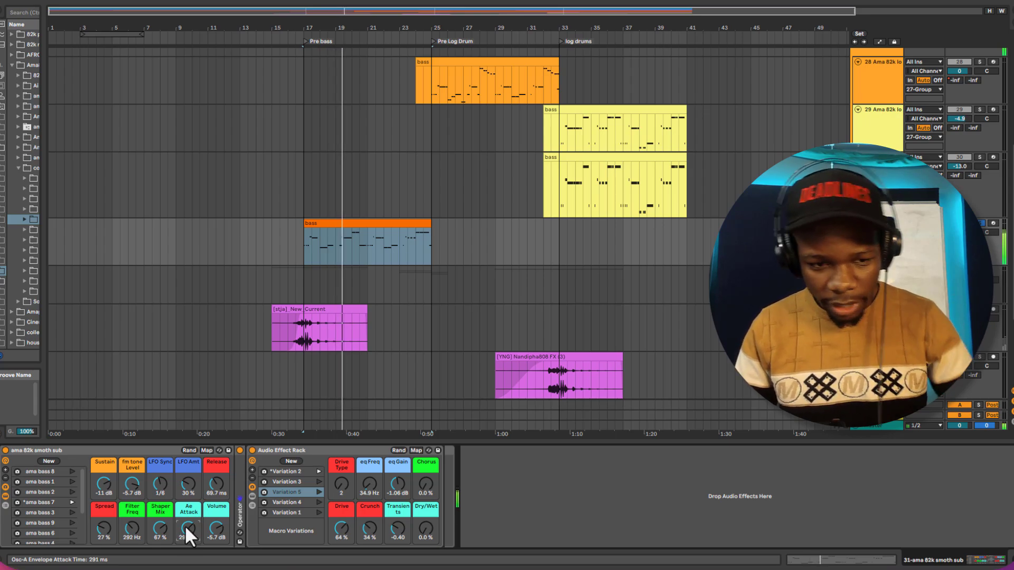
# Set the sub rack's Ae Attack to 0.47 ms, audition LFO Amt at 100 %, and lower LFO Amt to 39 %.
pyautogui.moveTo(185, 527)
pyautogui.mouseDown()
pyautogui.moveTo(185, 557)
pyautogui.moveTo(185, 526)
pyautogui.mouseUp()
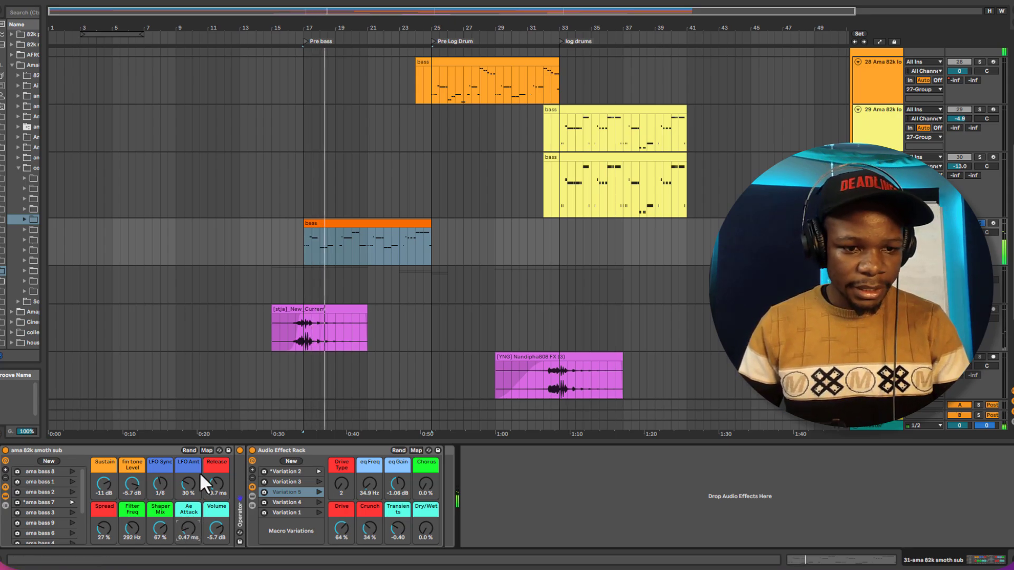
pyautogui.moveTo(186, 483); pyautogui.dragTo(197, 466)
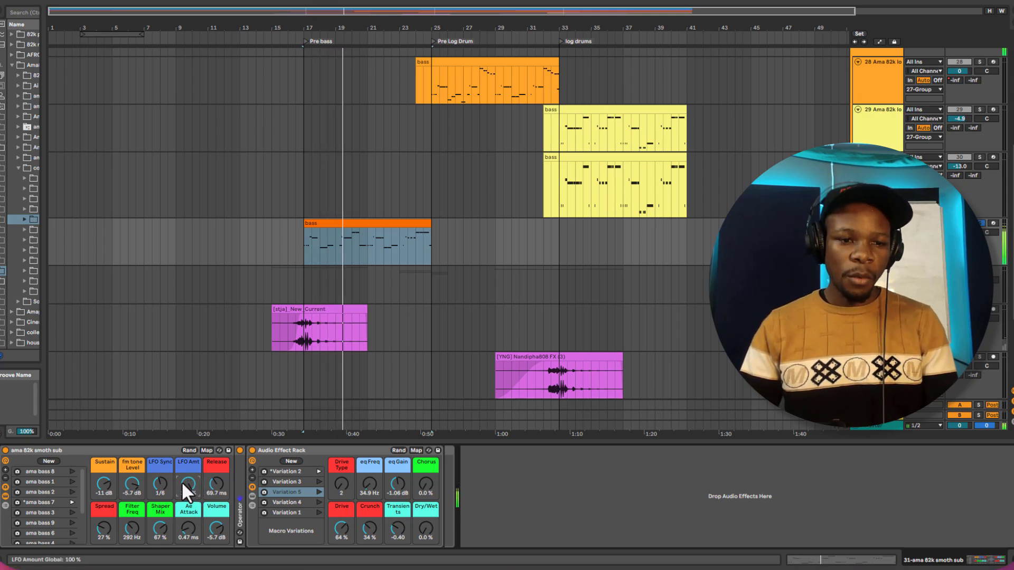
pyautogui.moveTo(183, 486); pyautogui.dragTo(183, 501)
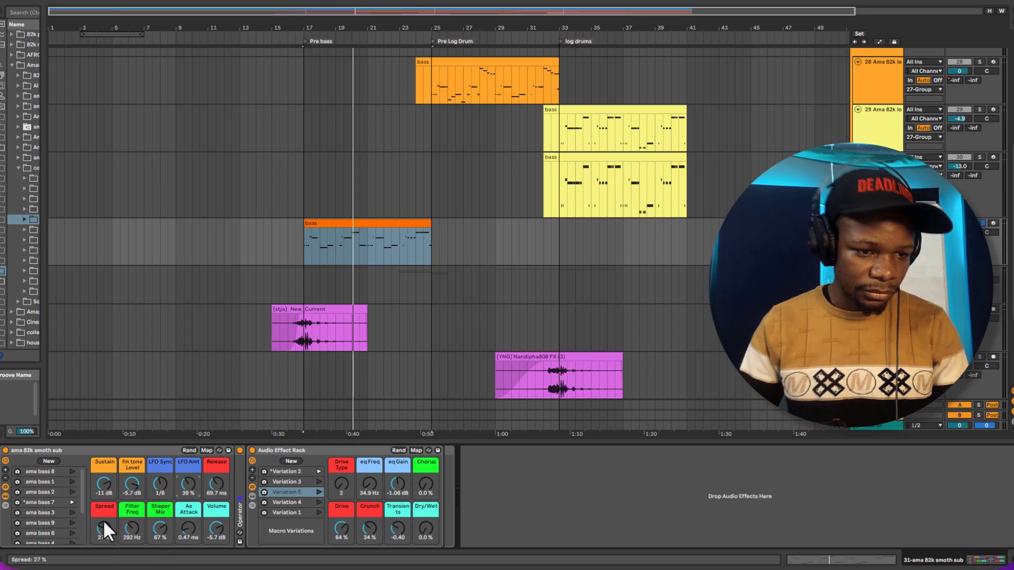
# Cycle through the sub rack's variations down to ama bass 7 and replay the bass from bar 17.
pyautogui.press('space')
pyautogui.click(71, 482)
pyautogui.click(71, 493)
pyautogui.click(70, 505)
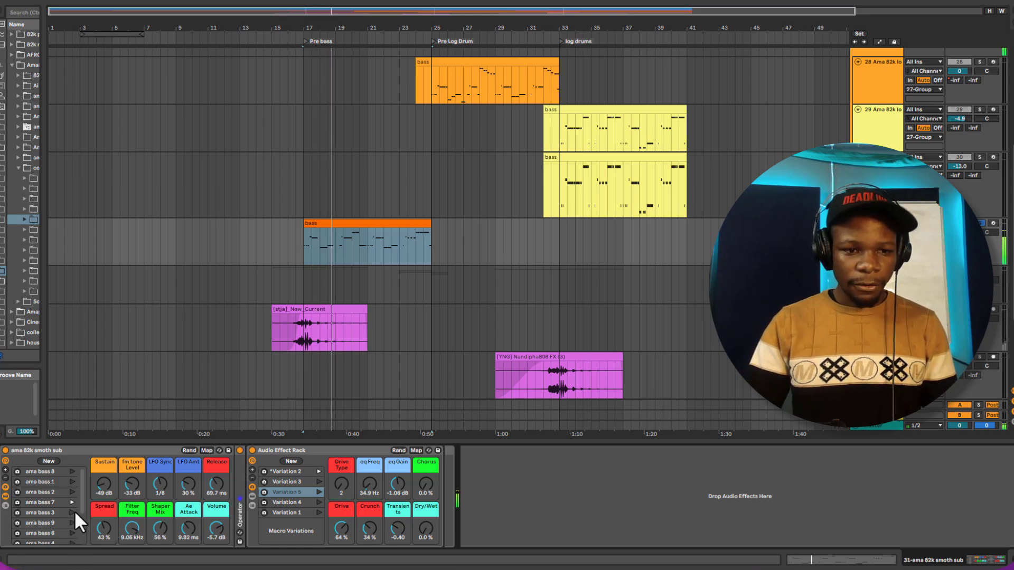
pyautogui.press('space')
pyautogui.press('space')
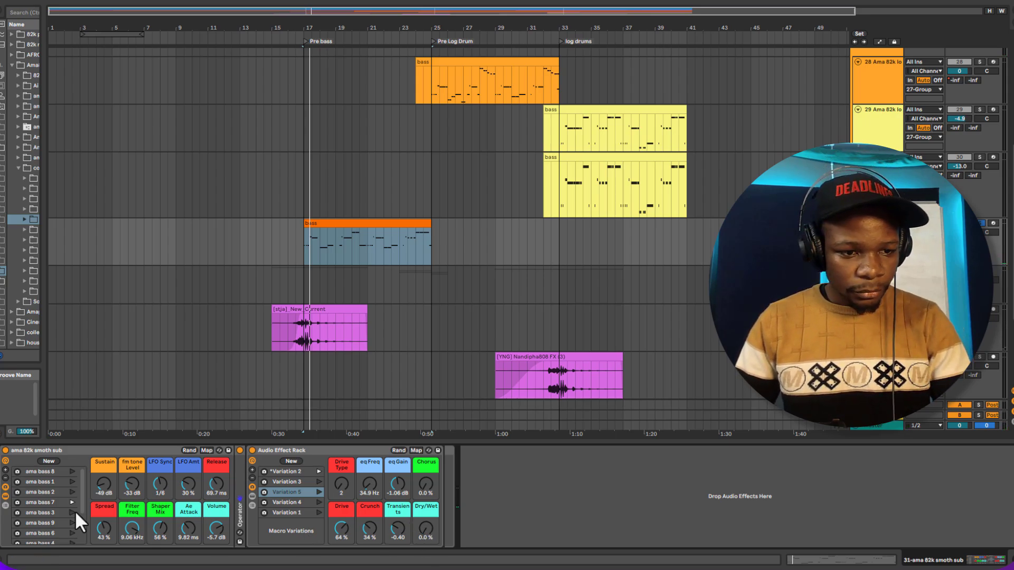
# Audition the sub rack's ama bass 8 and ama bass 1 variations from bar 17, ending on ama bass 7.
pyautogui.click(73, 473)
pyautogui.press('space')
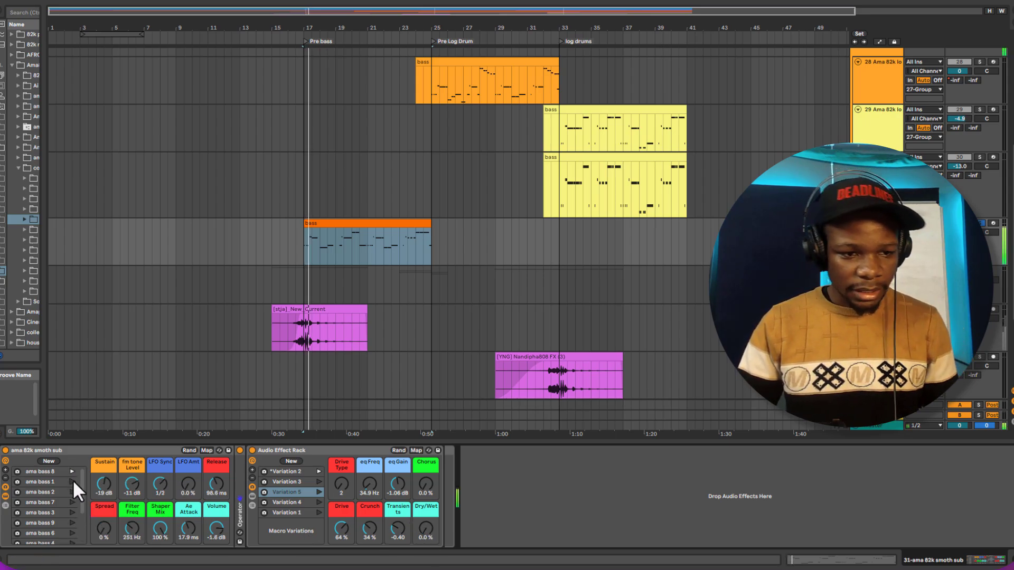
pyautogui.click(72, 491)
pyautogui.press('space')
pyautogui.press('space')
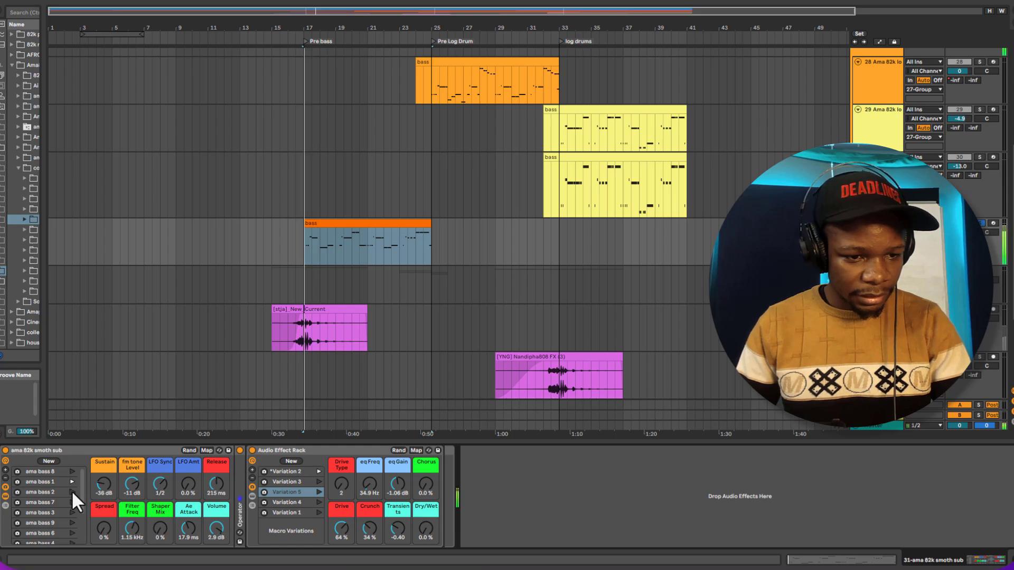
pyautogui.press('space')
pyautogui.press('space')
pyautogui.click(71, 500)
pyautogui.press('space')
pyautogui.press('space')
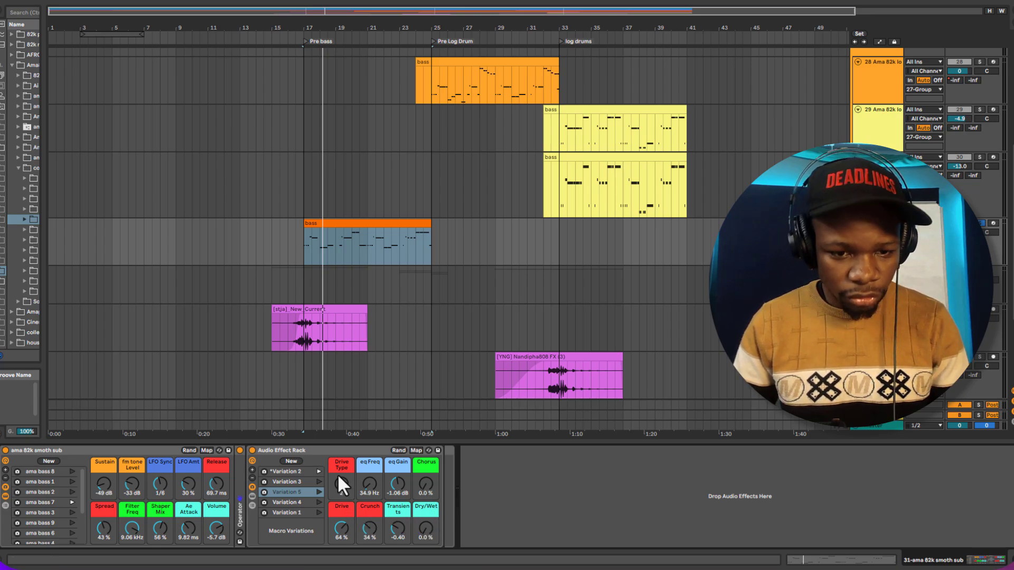
# Set the audio effect rack's Dry/Wet to 100 % and Chorus to 85 % while replaying the bass.
pyautogui.moveTo(426, 530); pyautogui.dragTo(426, 496)
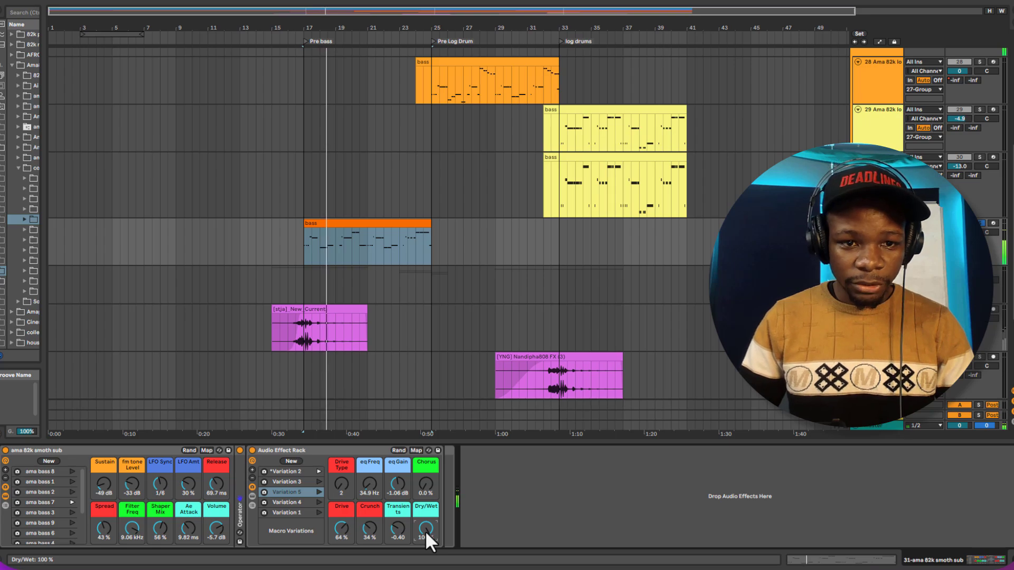
pyautogui.press('space')
pyautogui.press('space')
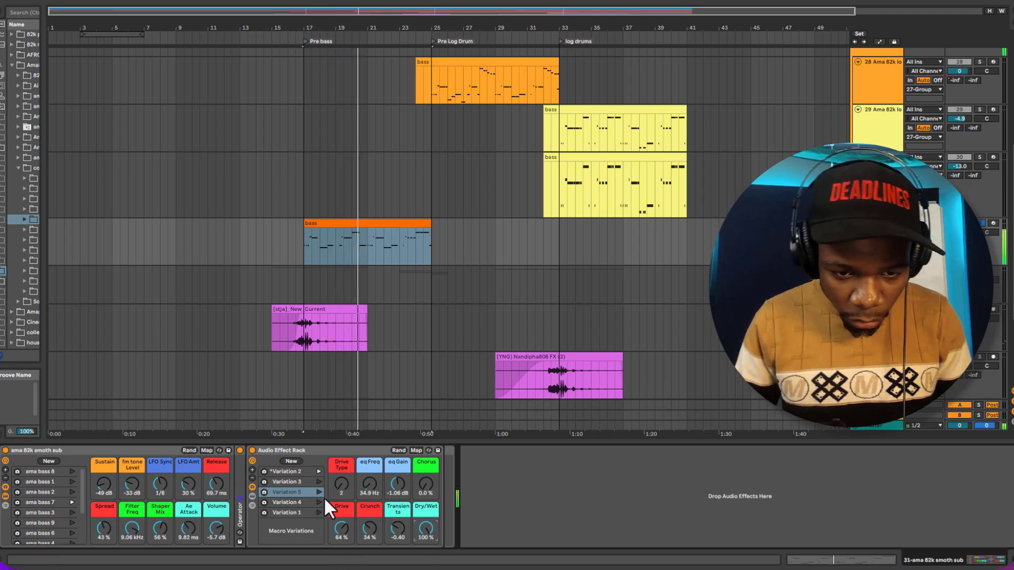
pyautogui.press('space')
pyautogui.press('space')
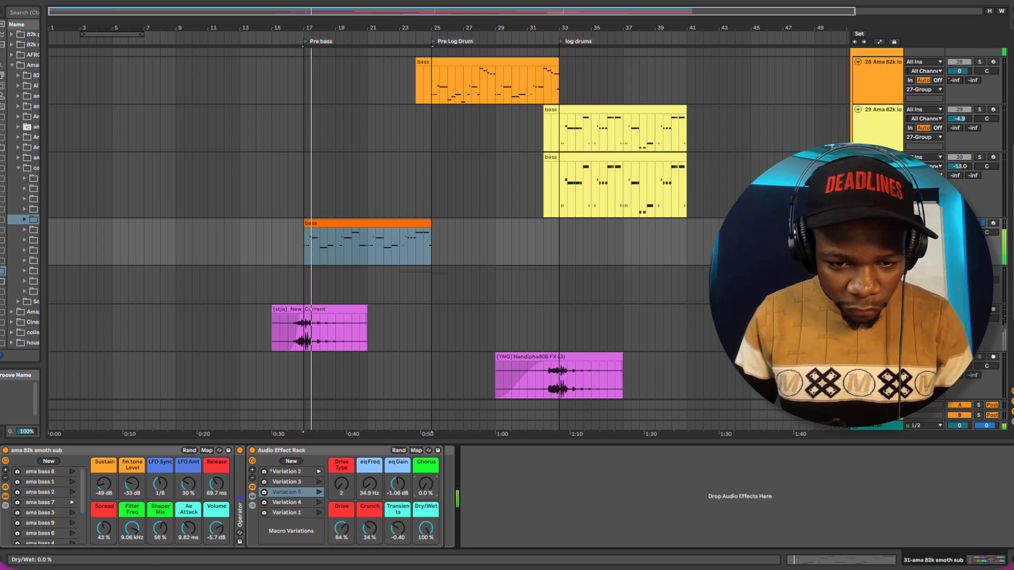
pyautogui.moveTo(429, 485); pyautogui.dragTo(427, 488)
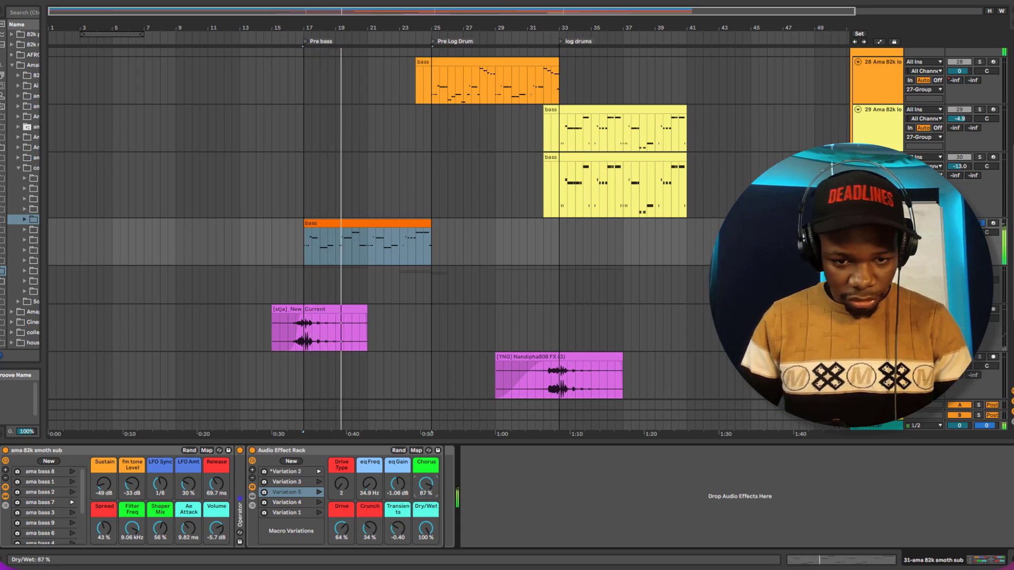
pyautogui.press('space')
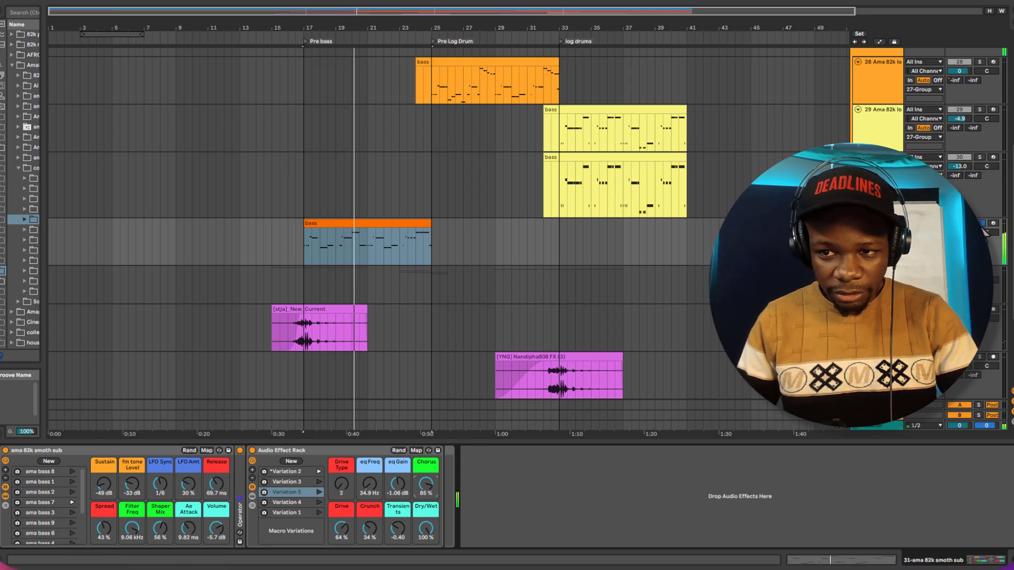
# Unsolo track 31 and set the sub rack's Sustain to -21 dB while playing the full mix.
pyautogui.click(980, 223)
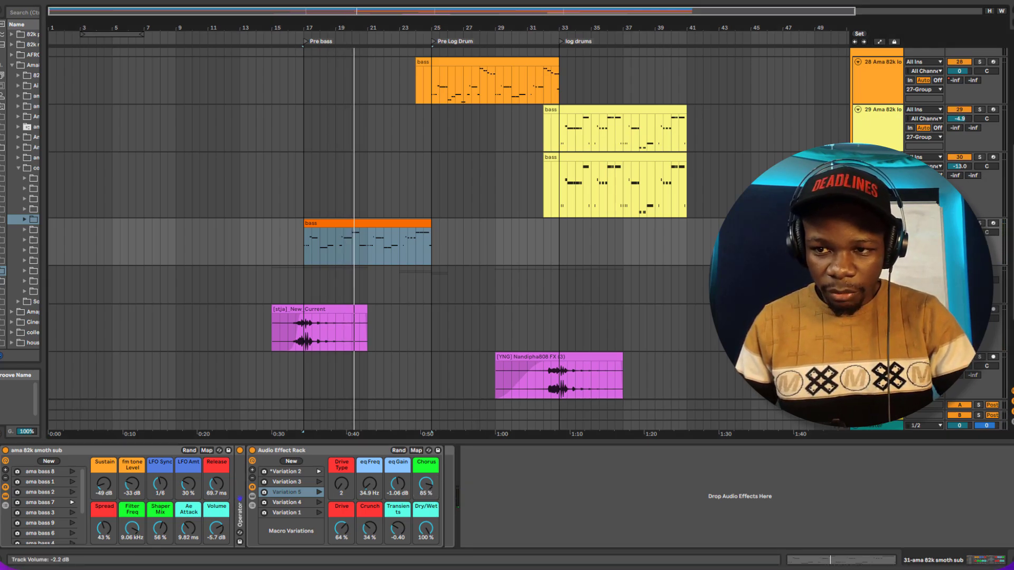
pyautogui.press('space')
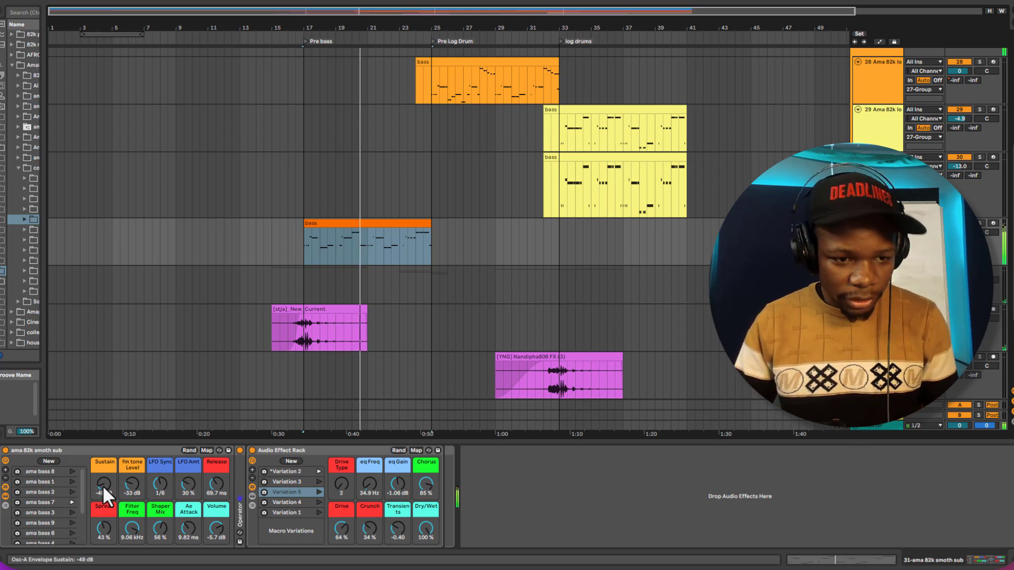
pyautogui.moveTo(103, 485)
pyautogui.mouseDown()
pyautogui.moveTo(103, 451)
pyautogui.moveTo(102, 488)
pyautogui.mouseUp()
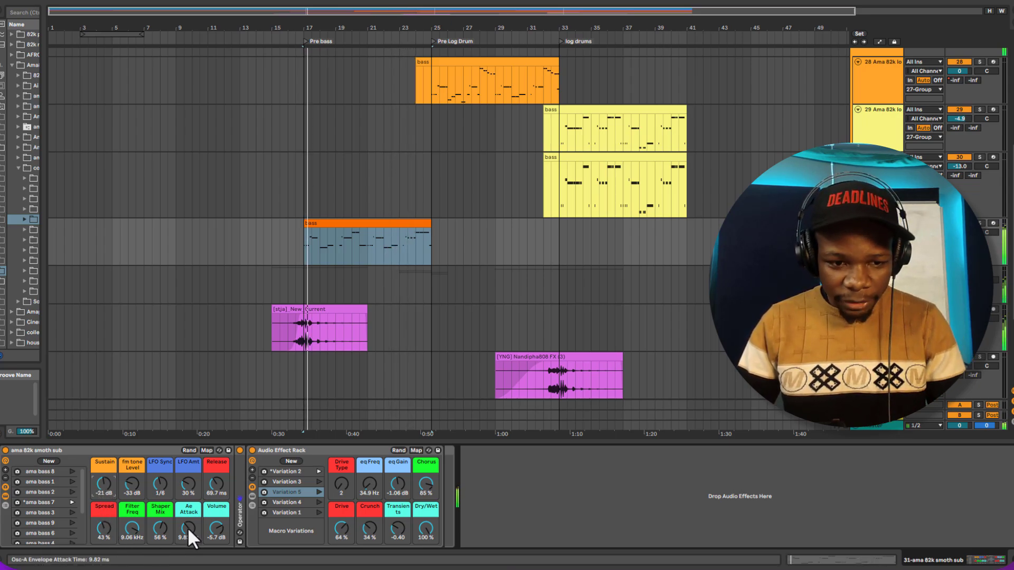
# Set the sub rack's Ae Attack to 62.6 ms and Spread to 33 %, and replay from bar 17.
pyautogui.moveTo(188, 527); pyautogui.dragTo(188, 512)
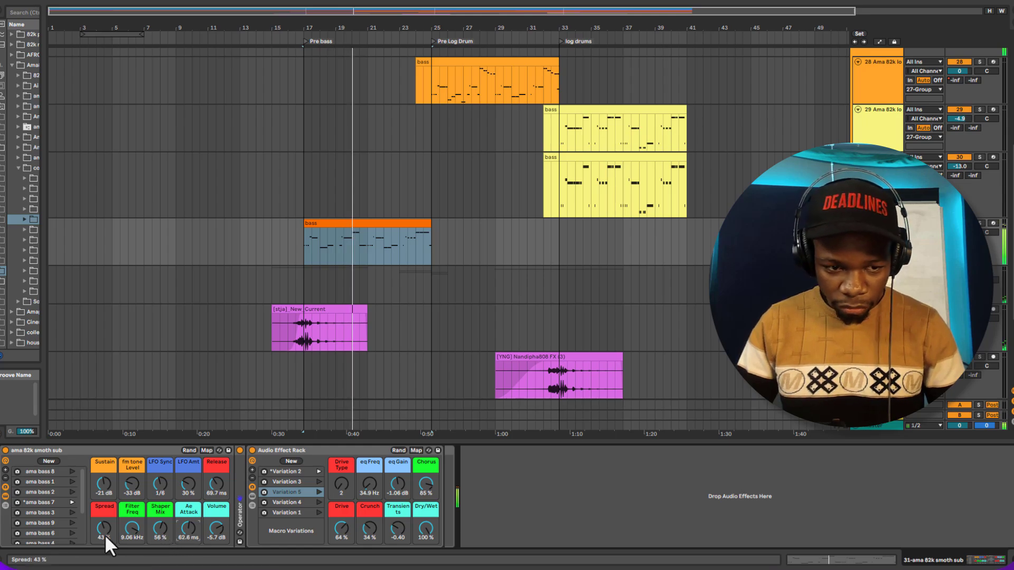
pyautogui.moveTo(103, 527); pyautogui.dragTo(103, 533)
pyautogui.press('space')
pyautogui.press('space')
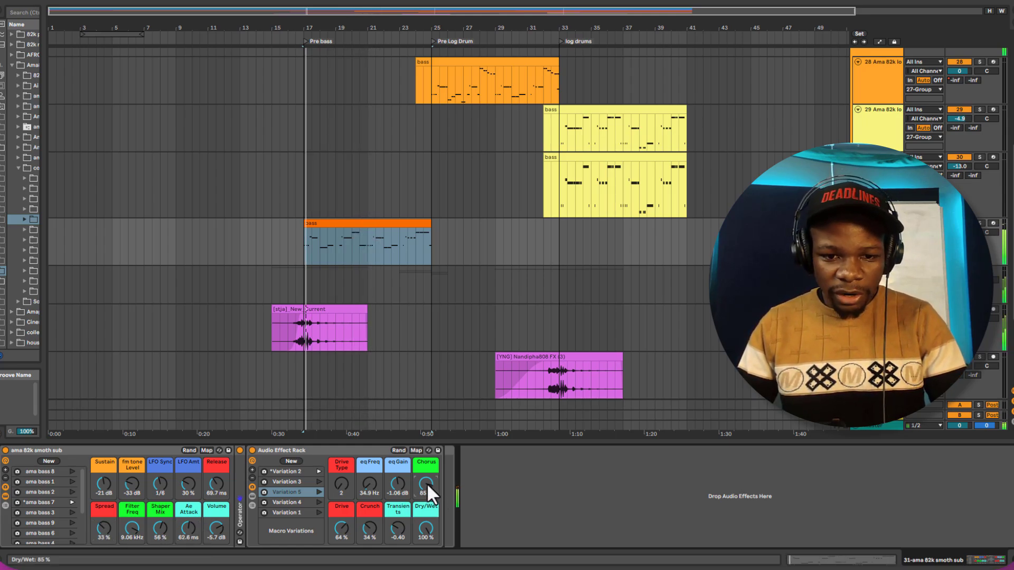
# Lower the audio effect rack's Chorus to 44 % and replay the mix from bar 17.
pyautogui.moveTo(427, 482); pyautogui.dragTo(426, 507)
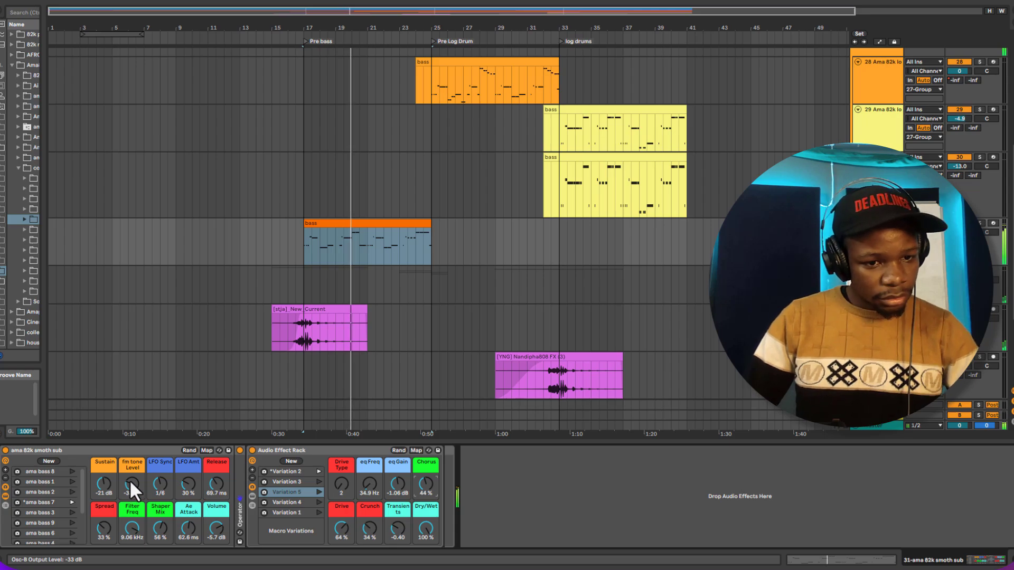
pyautogui.press('space')
pyautogui.press('space')
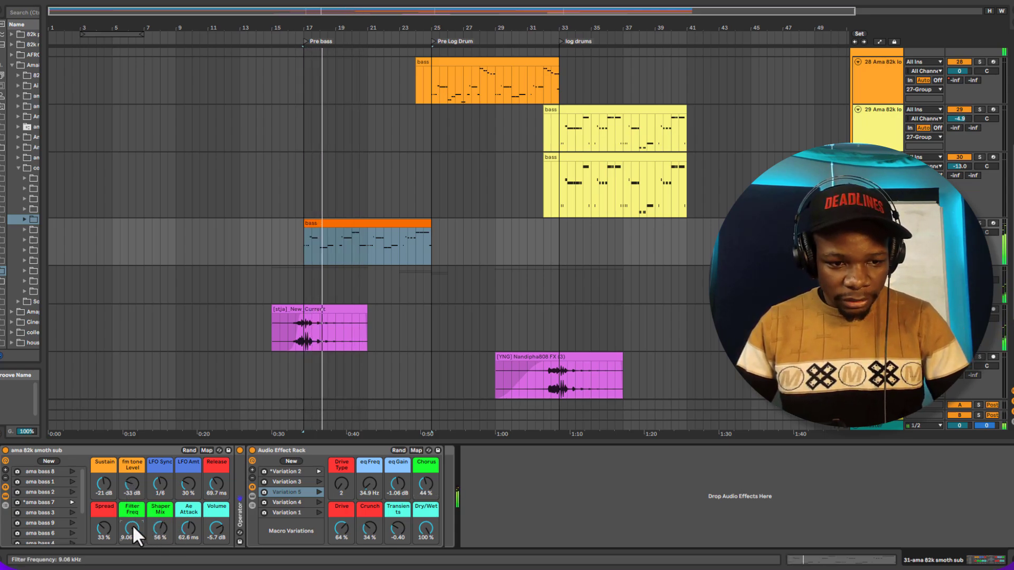
# Lower the sub rack's Filter Freq to 1.33 kHz and its Shaper Mix to 19 % during playback.
pyautogui.moveTo(132, 528); pyautogui.dragTo(132, 555)
pyautogui.moveTo(160, 528); pyautogui.dragTo(160, 549)
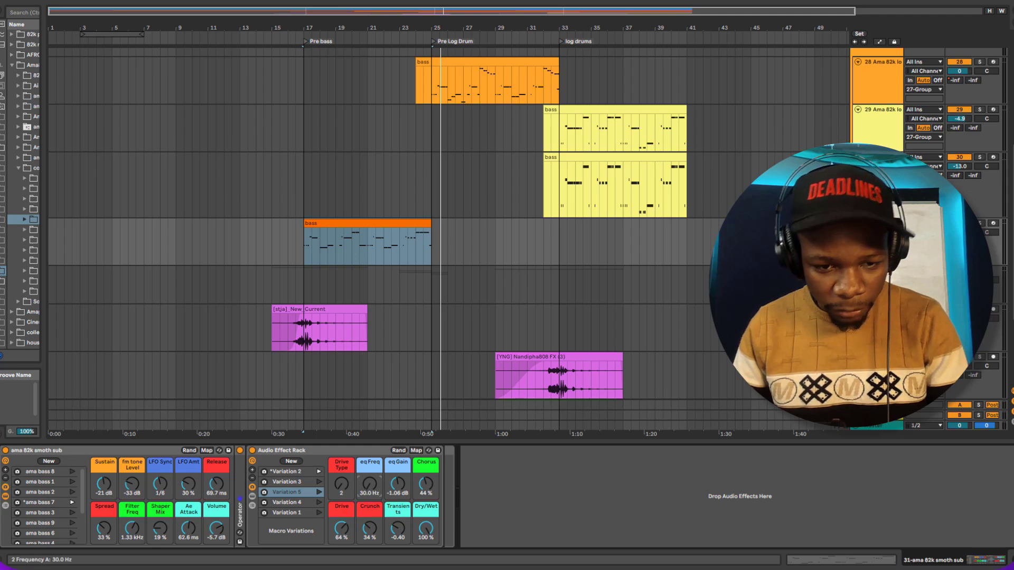
# Set the audio effect rack's eq Freq to 174 Hz, eq Gain to -15.0 dB and Chorus to 0 % during playback.
pyautogui.moveTo(376, 486); pyautogui.dragTo(397, 449)
pyautogui.press('space')
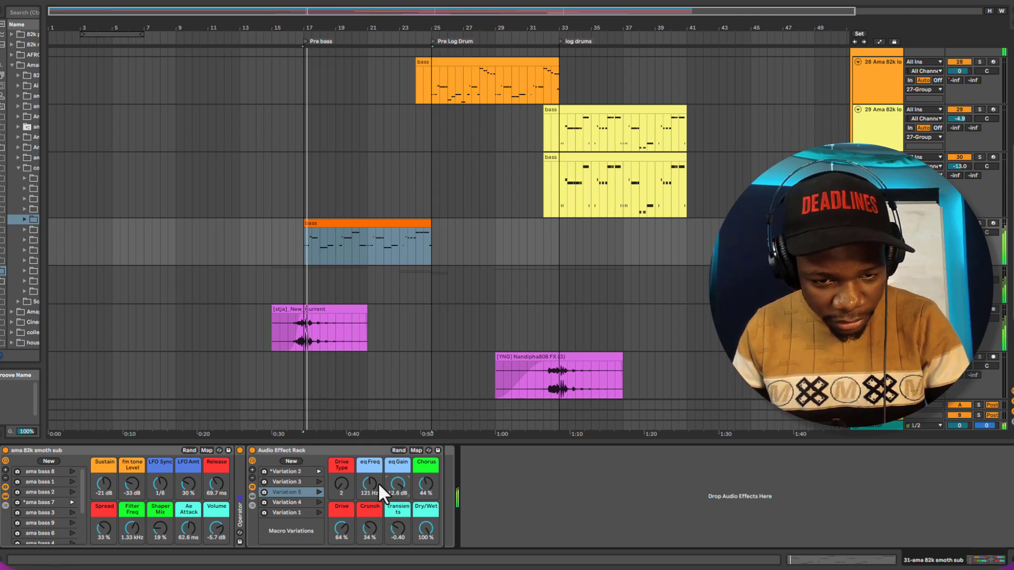
pyautogui.moveTo(369, 482)
pyautogui.mouseDown()
pyautogui.moveTo(368, 465)
pyautogui.moveTo(368, 494)
pyautogui.moveTo(398, 496)
pyautogui.moveTo(399, 512)
pyautogui.moveTo(412, 497)
pyautogui.moveTo(412, 507)
pyautogui.mouseUp()
pyautogui.moveTo(366, 481)
pyautogui.mouseDown()
pyautogui.moveTo(366, 473)
pyautogui.moveTo(363, 485)
pyautogui.mouseUp()
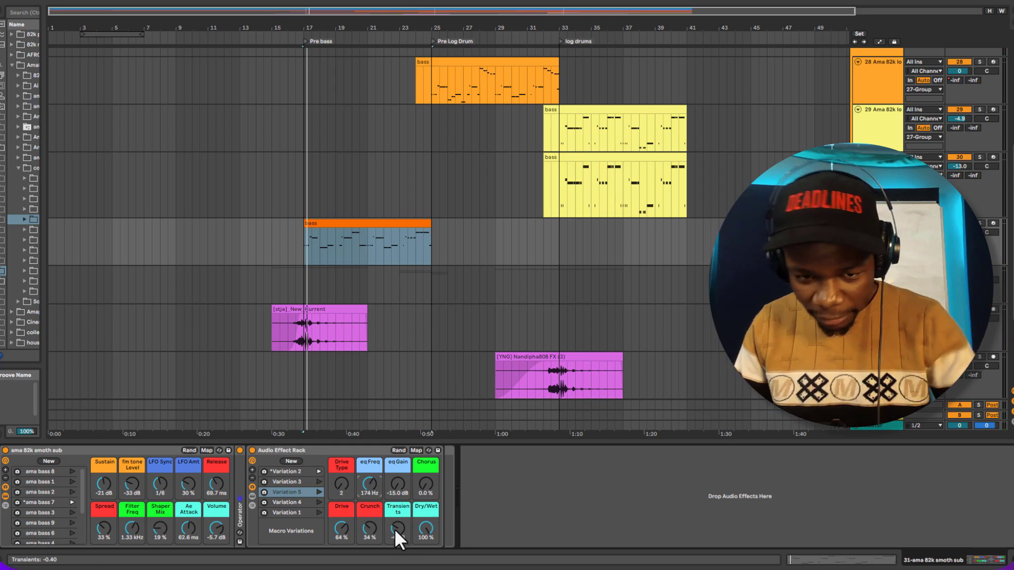
# Audition the effect rack's Transients at 1.00 with track 31 soloed, then set Transients to -1.00 and Chorus to 39 %.
pyautogui.moveTo(395, 528); pyautogui.dragTo(397, 528)
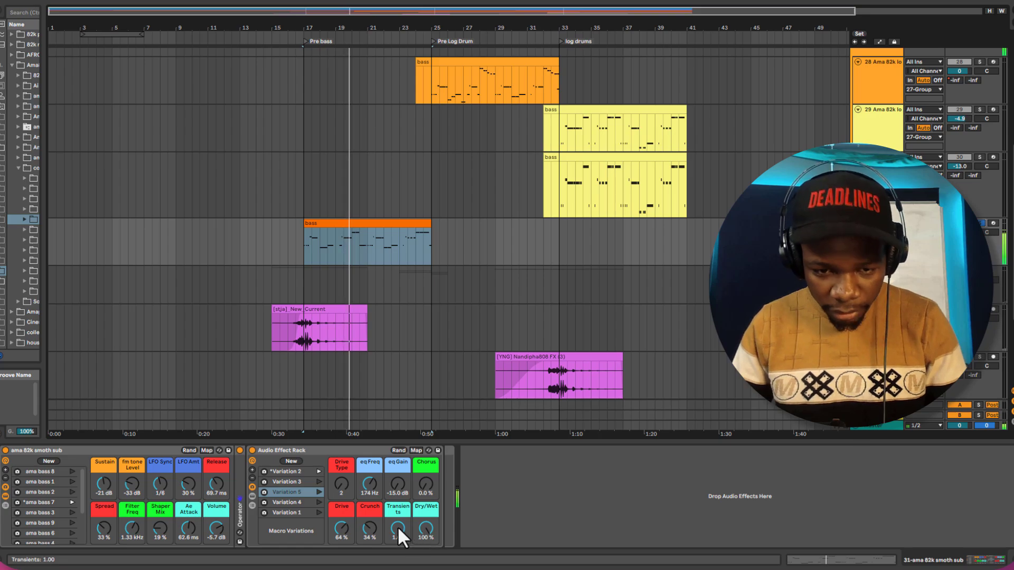
pyautogui.moveTo(395, 526); pyautogui.dragTo(394, 528)
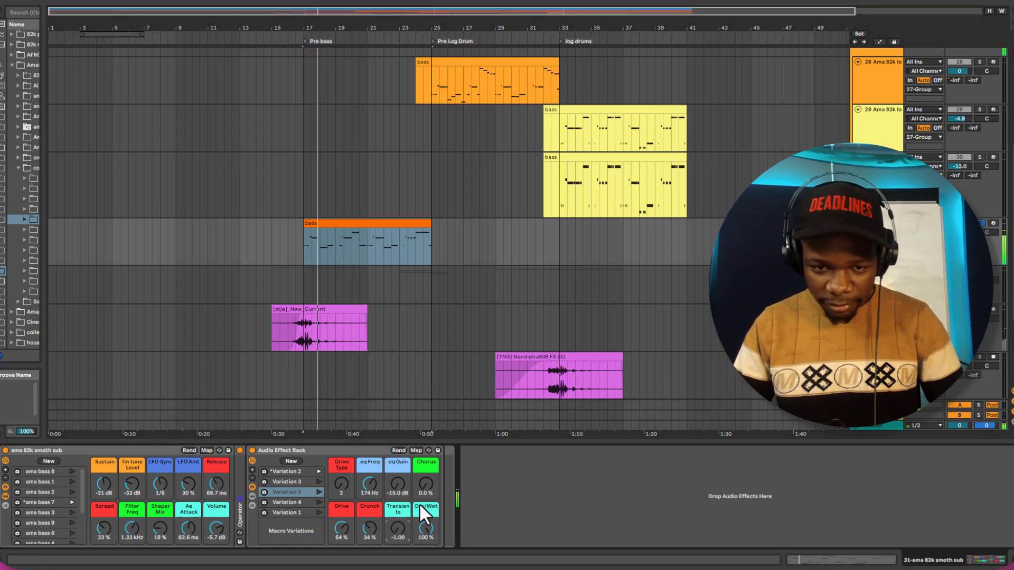
pyautogui.moveTo(429, 483); pyautogui.dragTo(428, 441)
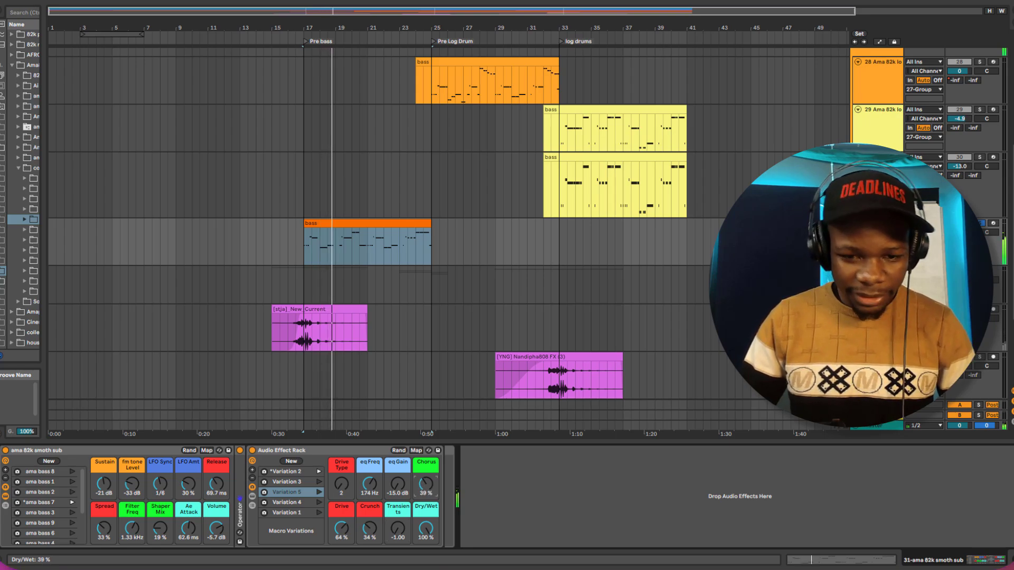
# Lower the audio effect rack's Drive to 49 % and Dry/Wet to 26 %, and raise its Chorus amount.
pyautogui.moveTo(341, 528)
pyautogui.mouseDown()
pyautogui.moveTo(341, 544)
pyautogui.moveTo(342, 526)
pyautogui.mouseUp()
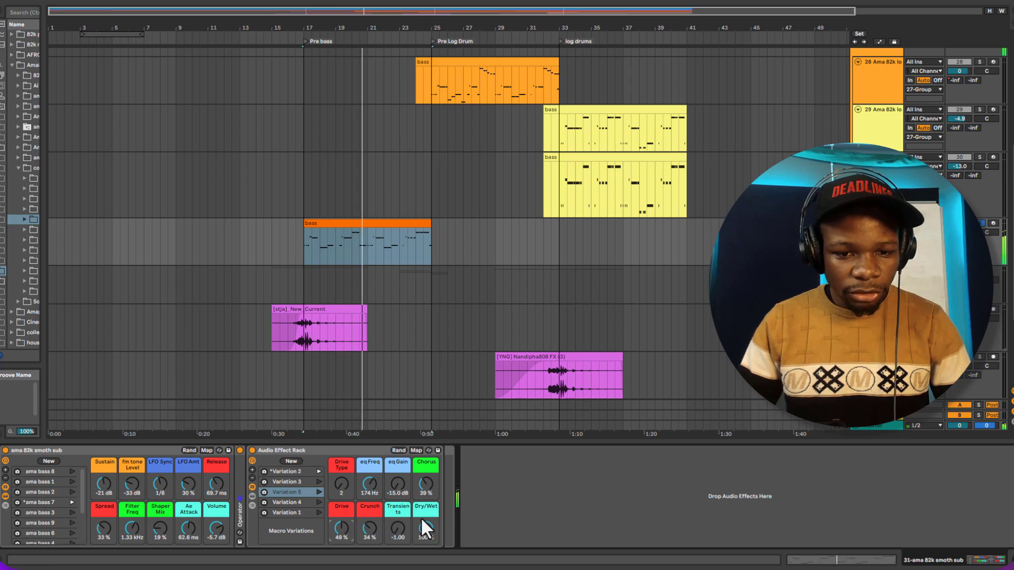
pyautogui.click(426, 528)
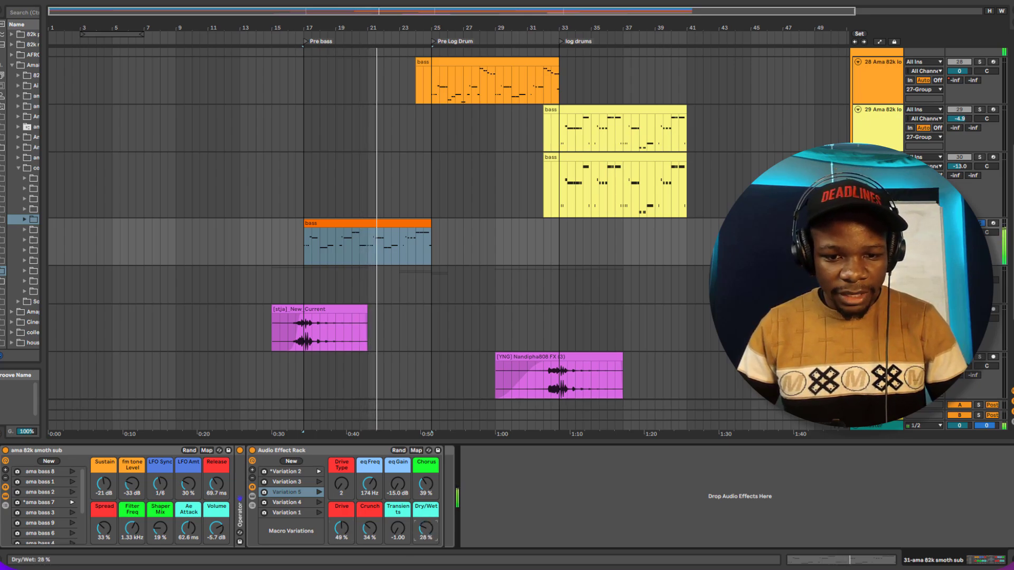
pyautogui.moveTo(426, 527); pyautogui.dragTo(427, 533)
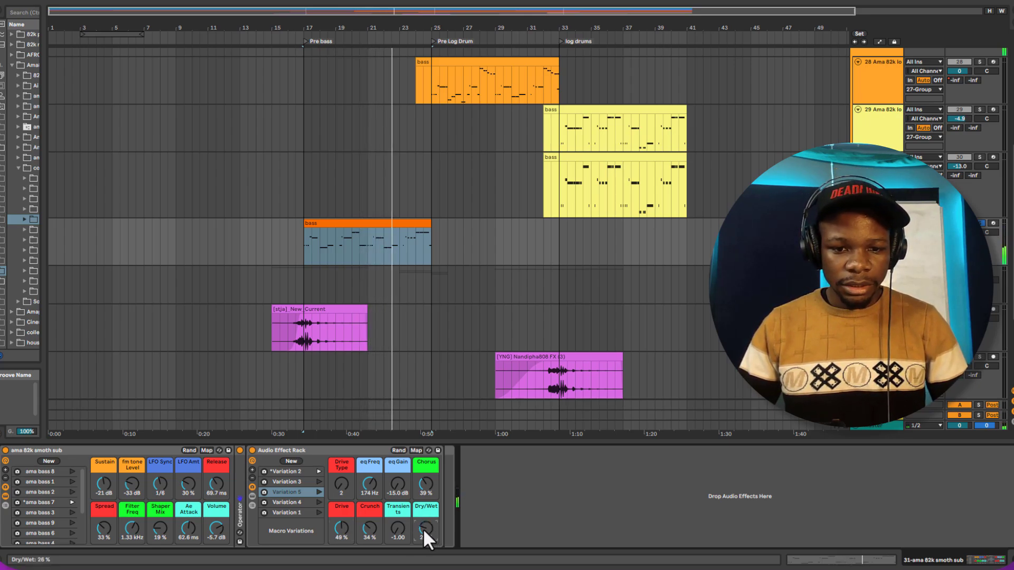
pyautogui.moveTo(425, 484); pyautogui.dragTo(424, 474)
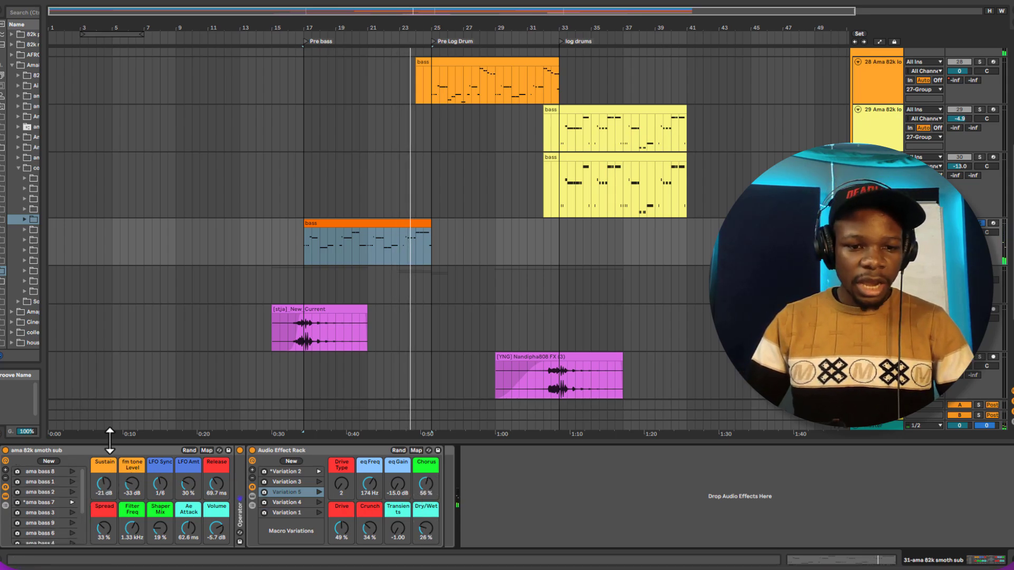
# Recall the sub rack's ama bass 8 variation and audition the effect rack's Variation 3 and Variation 5 from bar 17.
pyautogui.click(71, 471)
pyautogui.press('space')
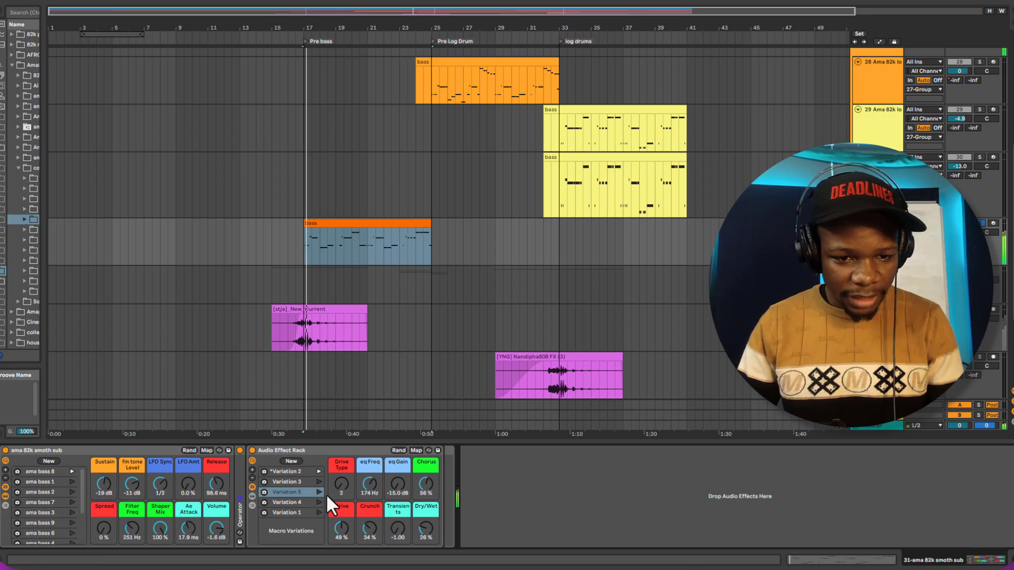
pyautogui.click(318, 482)
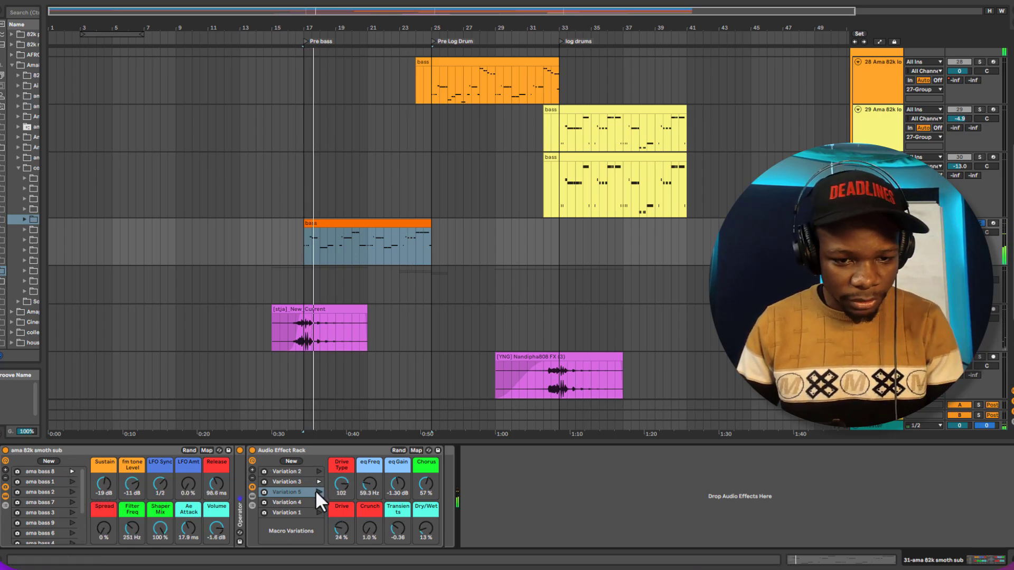
pyautogui.click(318, 491)
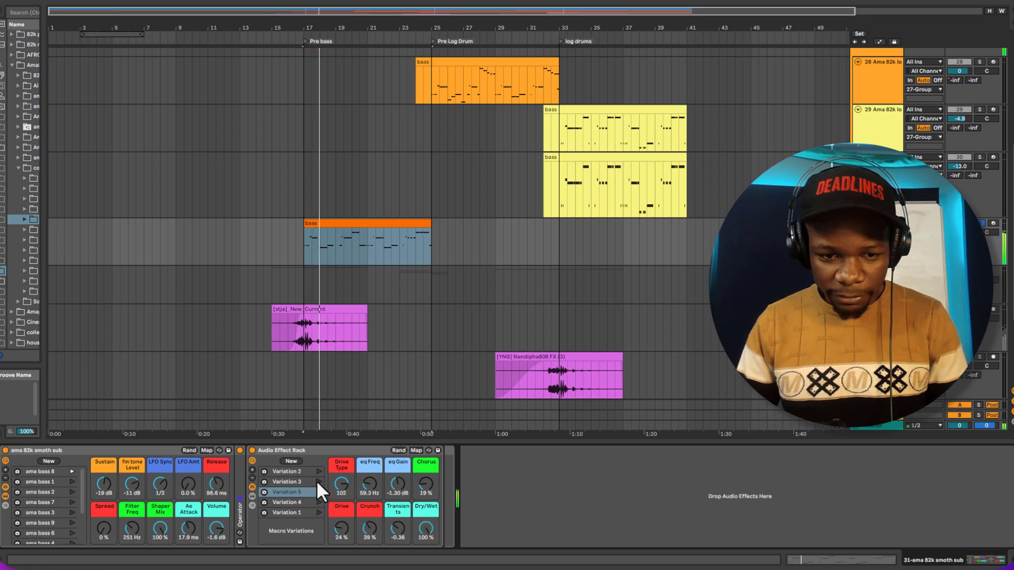
# Return the audio effect rack to Variation 3 and lower its Chorus to 36 % while the mix plays.
pyautogui.click(319, 481)
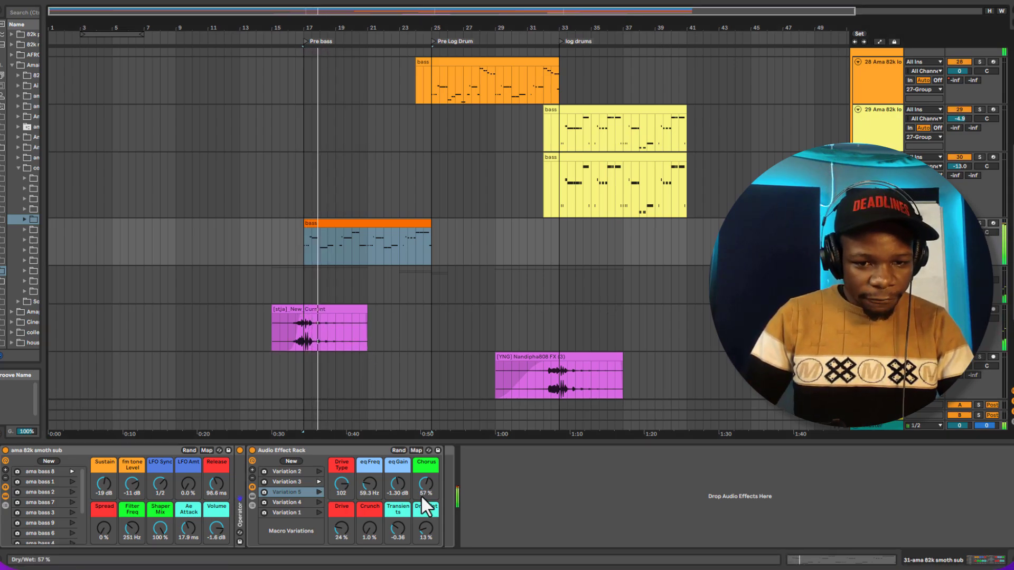
pyautogui.moveTo(421, 483); pyautogui.dragTo(420, 496)
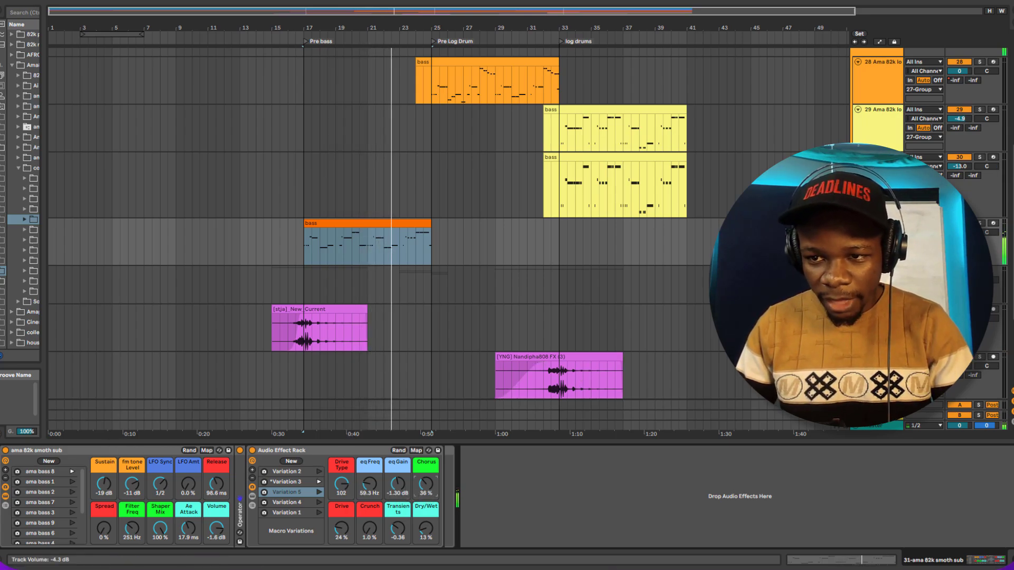
# Play the mix from bar 17, widen the timeline view and examine the bass, log drum and FX tracks across the sections.
pyautogui.press('space')
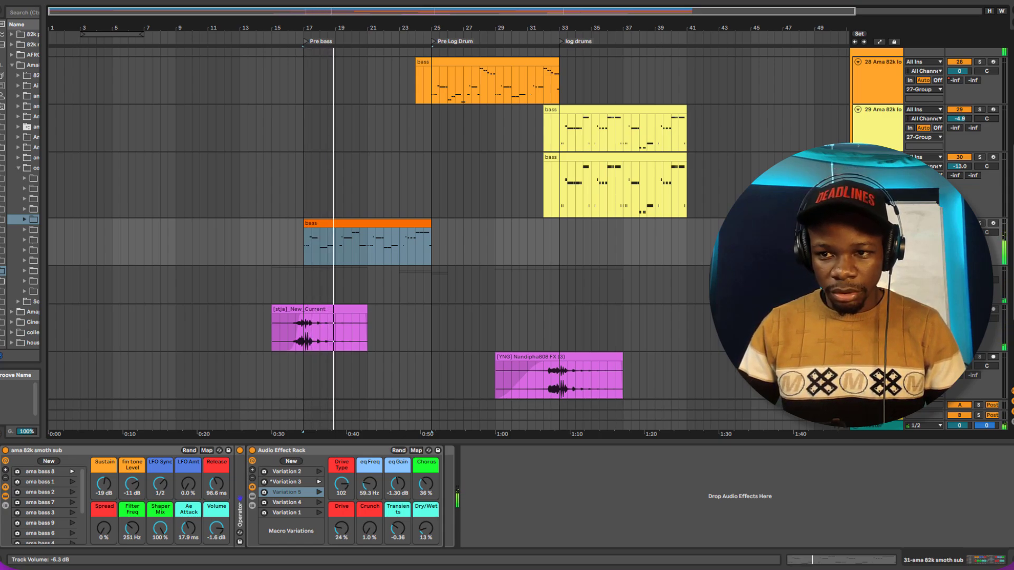
pyautogui.moveTo(398, 30); pyautogui.dragTo(399, 21)
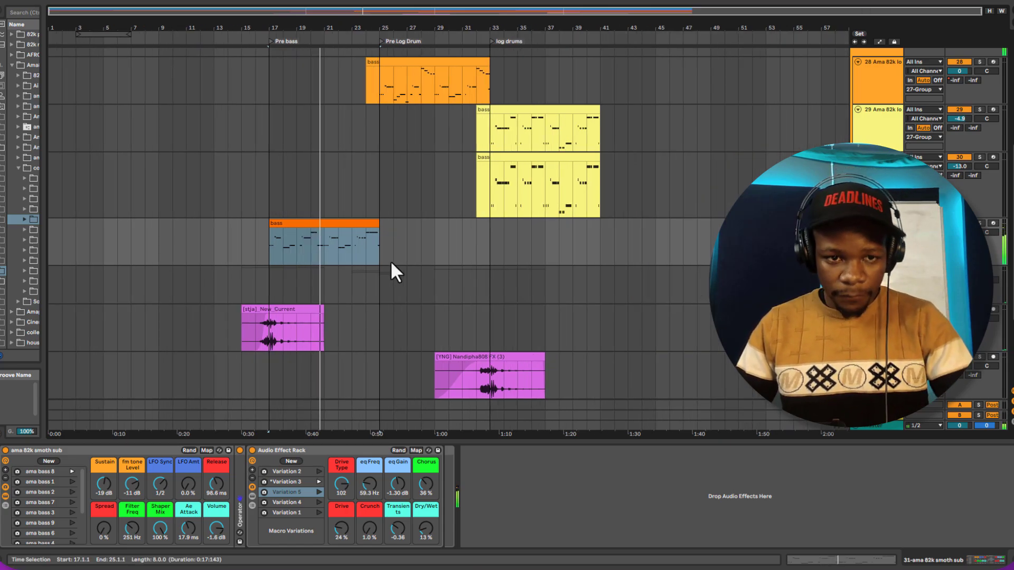
pyautogui.scroll(3, 396, 258)
pyautogui.scroll(-4, 324, 325)
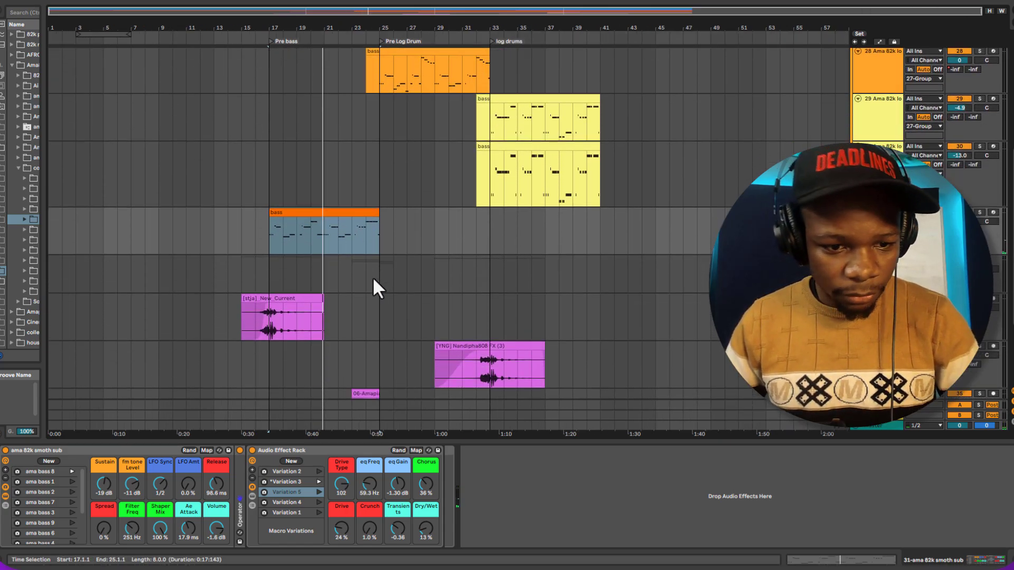
pyautogui.scroll(-5, 354, 275)
pyautogui.scroll(2, 378, 325)
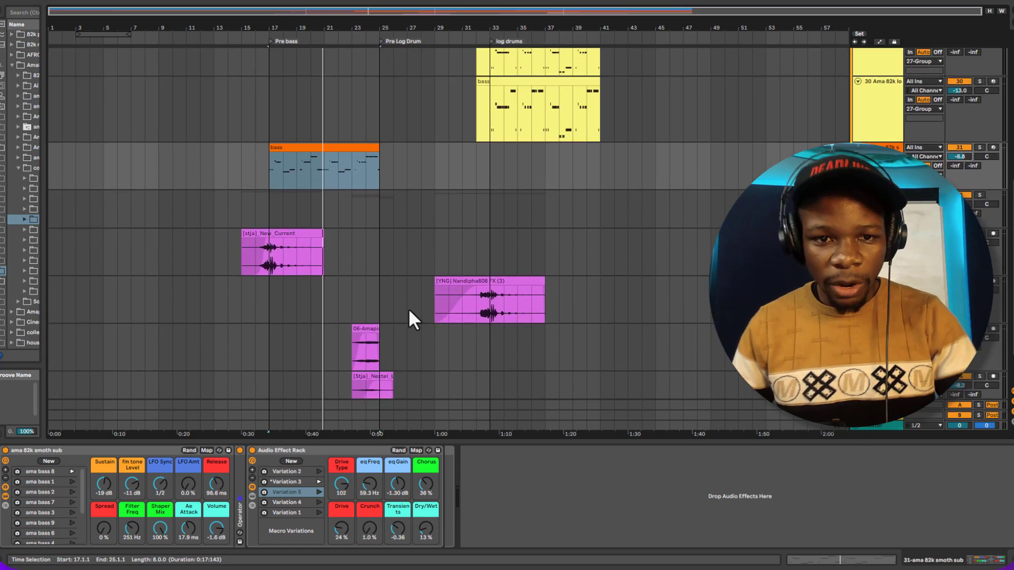
pyautogui.scroll(4, 410, 319)
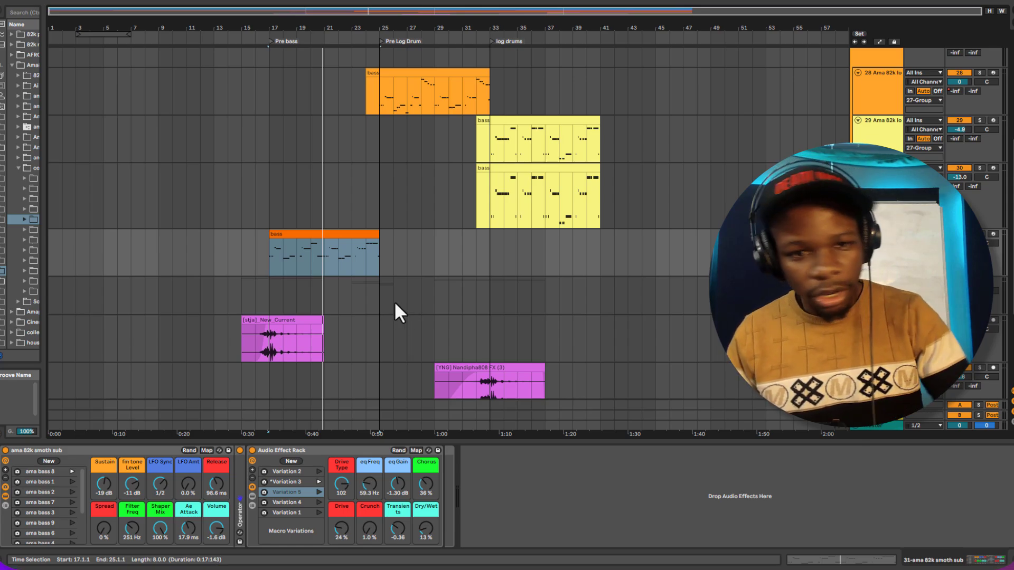
pyautogui.scroll(-2, 406, 306)
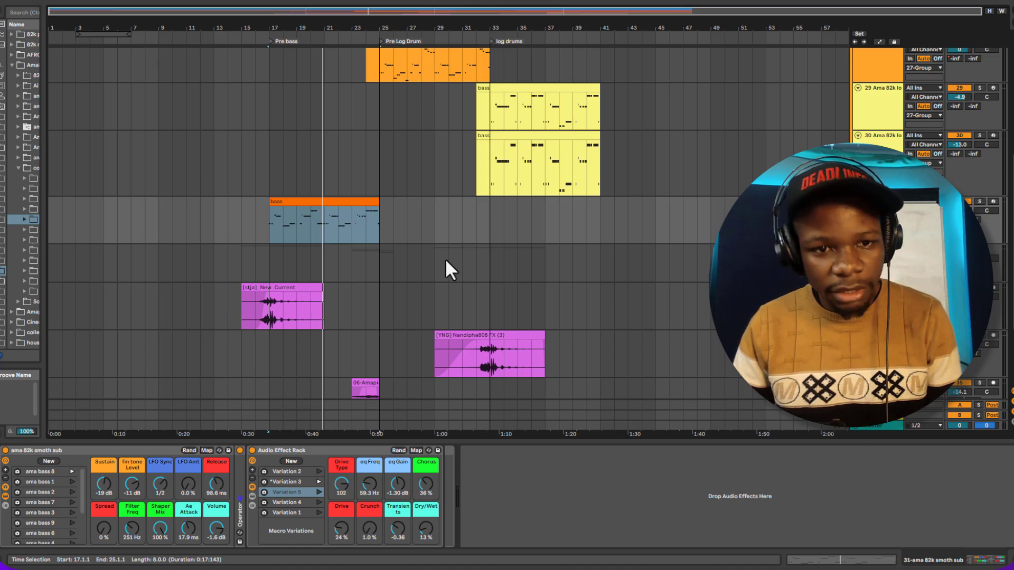
pyautogui.scroll(3, 446, 261)
pyautogui.scroll(2, 438, 283)
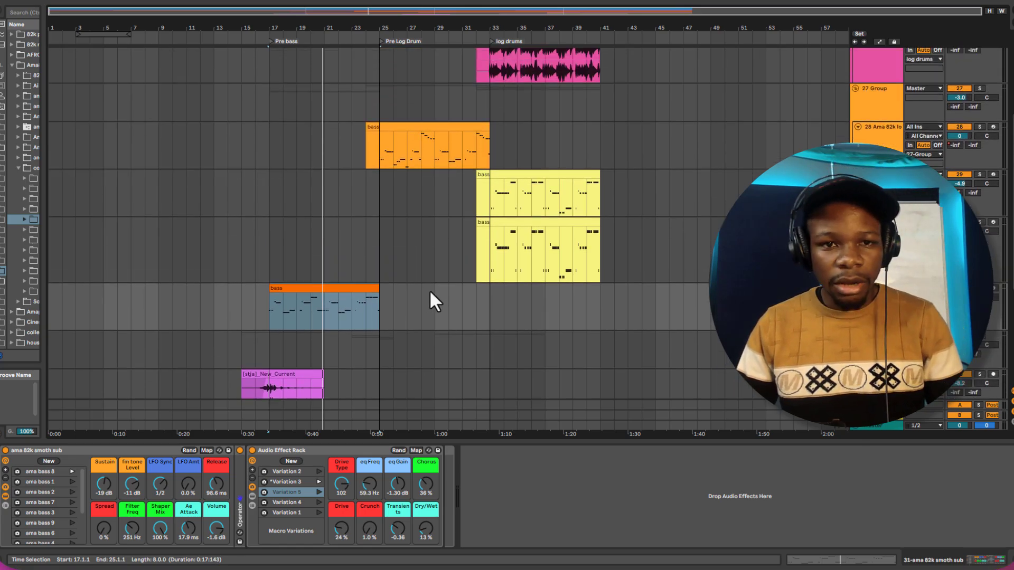
pyautogui.scroll(1, 389, 309)
pyautogui.scroll(4, 420, 304)
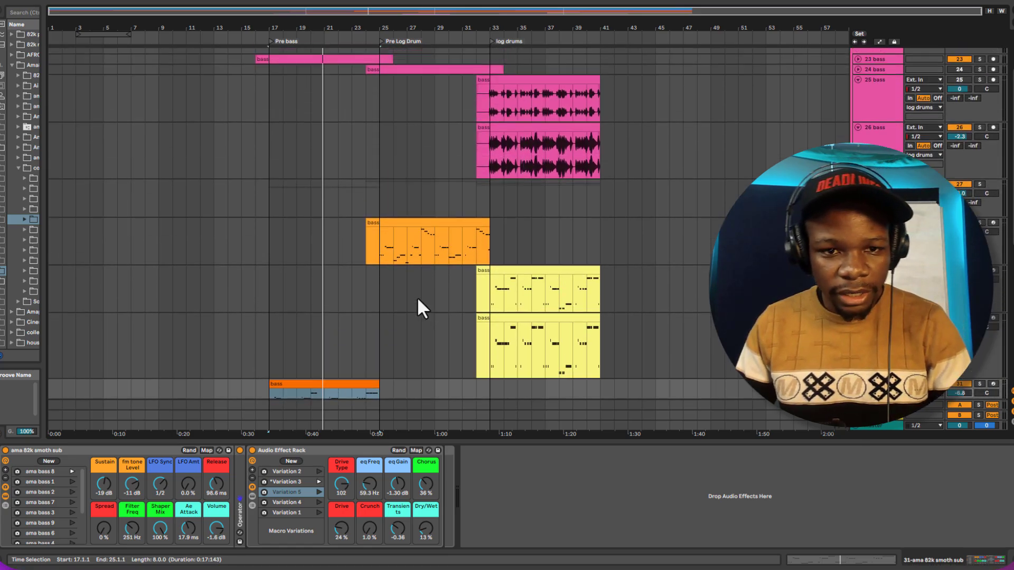
# Mark bars 25 to 33 of track 28's bass clip, then the Pre bass section up to bar 24 on the log drums group's tracks.
pyautogui.click(387, 263)
pyautogui.keyDown('shift'); pyautogui.click(478, 274); pyautogui.keyUp('shift')
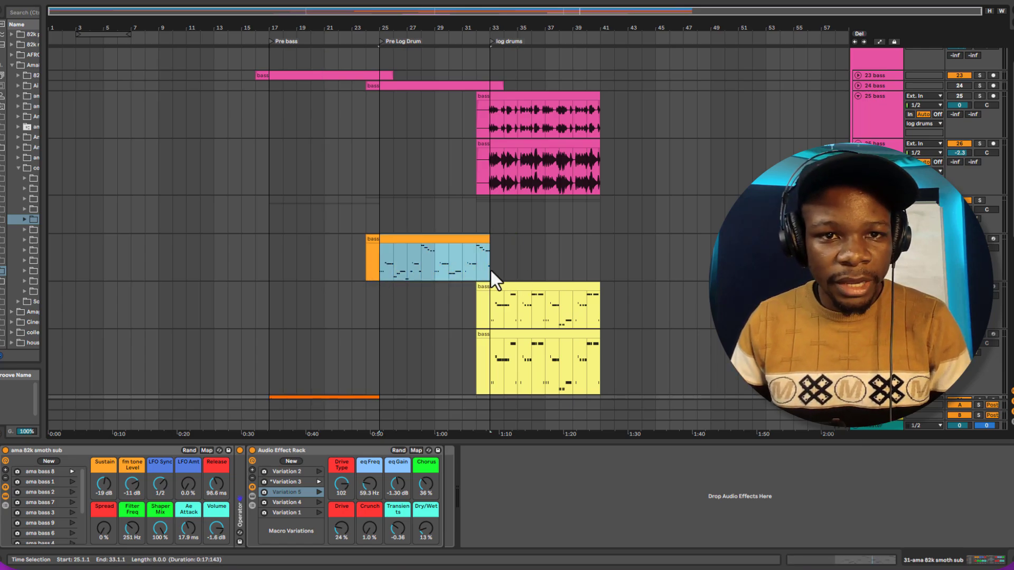
pyautogui.moveTo(270, 85); pyautogui.dragTo(365, 72)
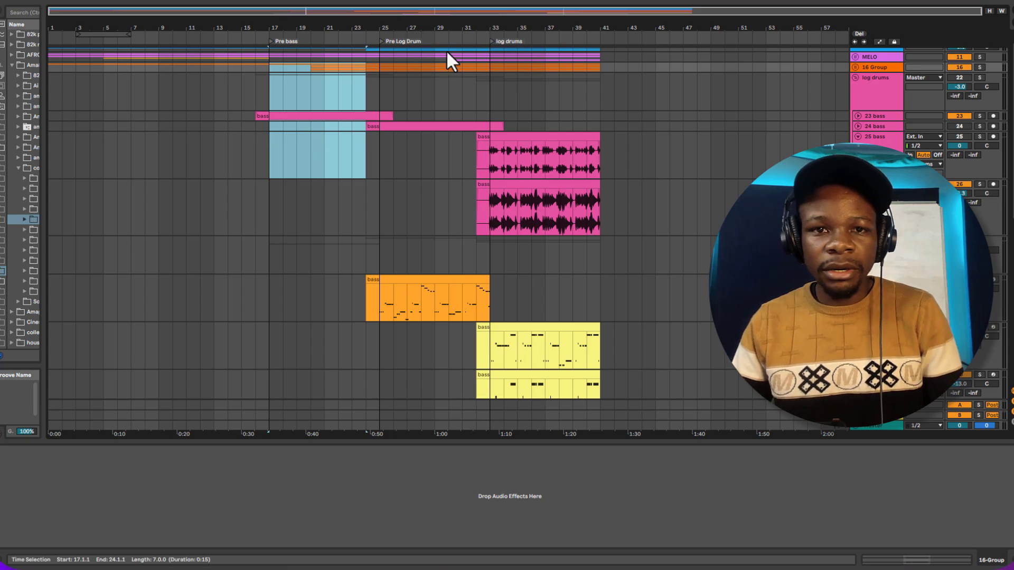
pyautogui.moveTo(280, 175); pyautogui.dragTo(368, 112)
pyautogui.click(370, 115)
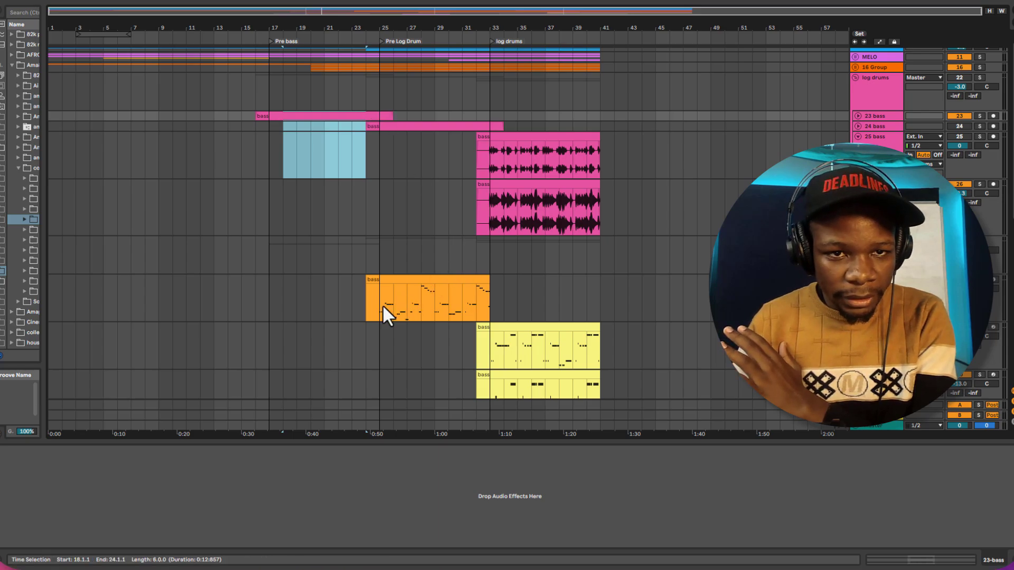
# Select bars 25 to 33 of track 28's bass clip, solo the track and play the passage briefly.
pyautogui.moveTo(382, 306); pyautogui.dragTo(488, 303)
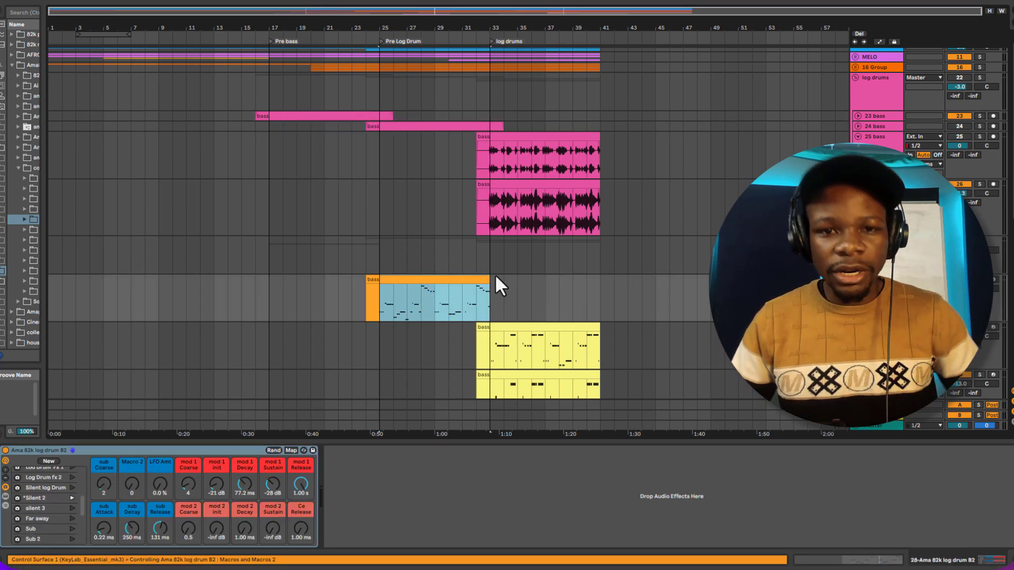
pyautogui.scroll(-3, 492, 280)
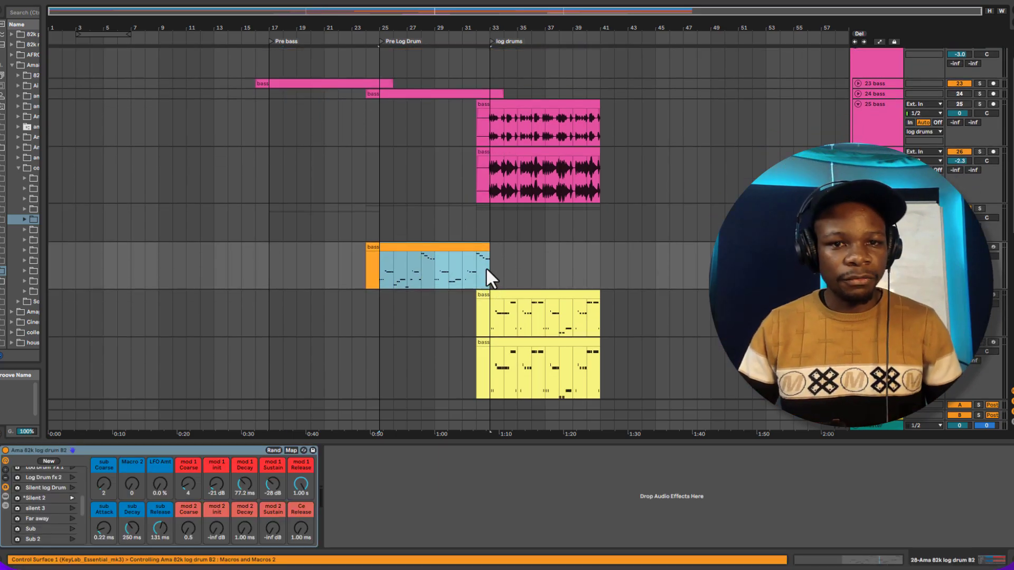
pyautogui.scroll(-3, 486, 267)
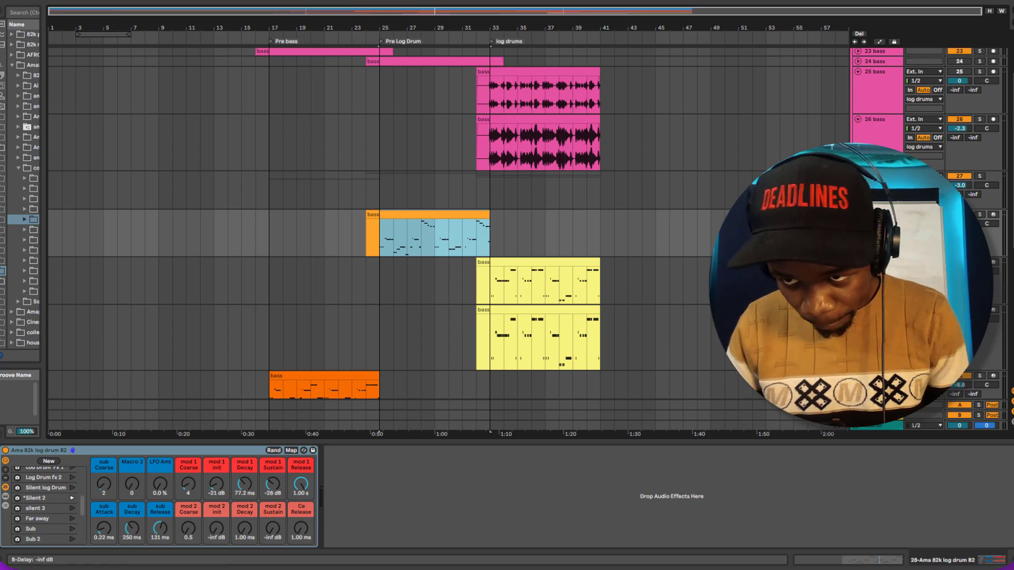
pyautogui.click(979, 214)
pyautogui.press('space')
pyautogui.scroll(-2, 393, 264)
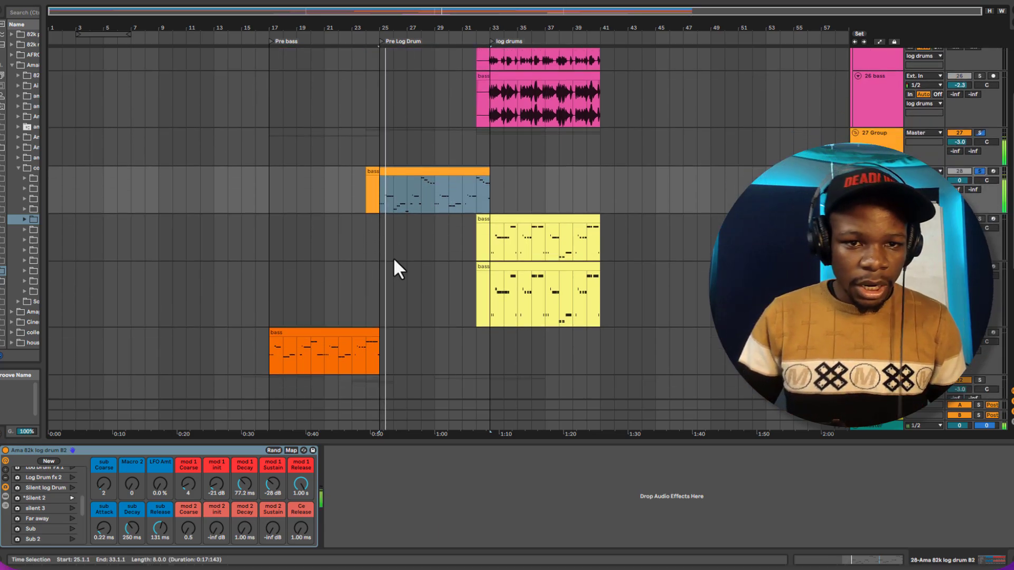
pyautogui.press('space')
# Look through the log drum rack's macro variations, from the (FL) log drum sounds to the Silent and Sub ones.
pyautogui.scroll(1, 69, 280)
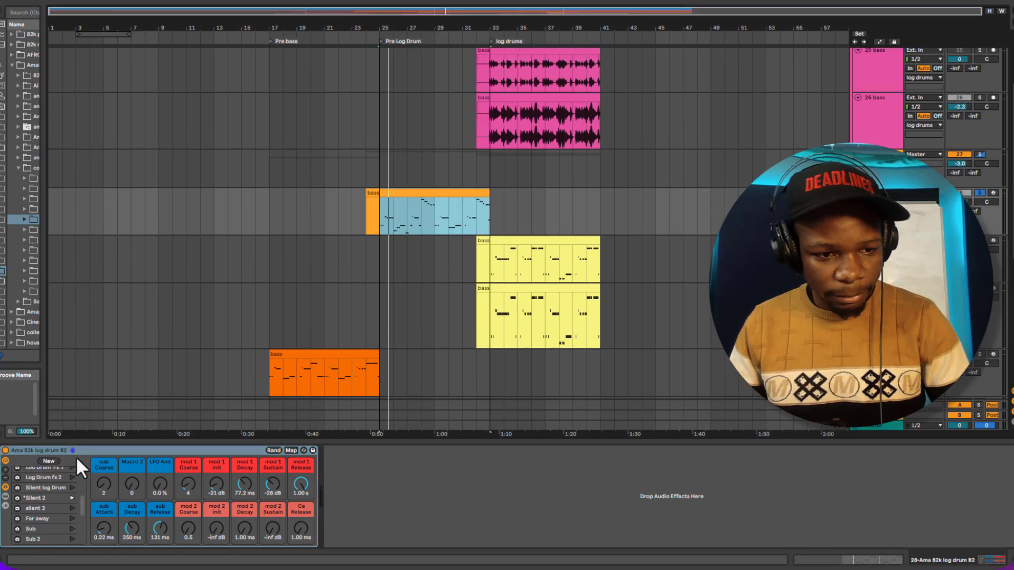
pyautogui.scroll(2, 51, 516)
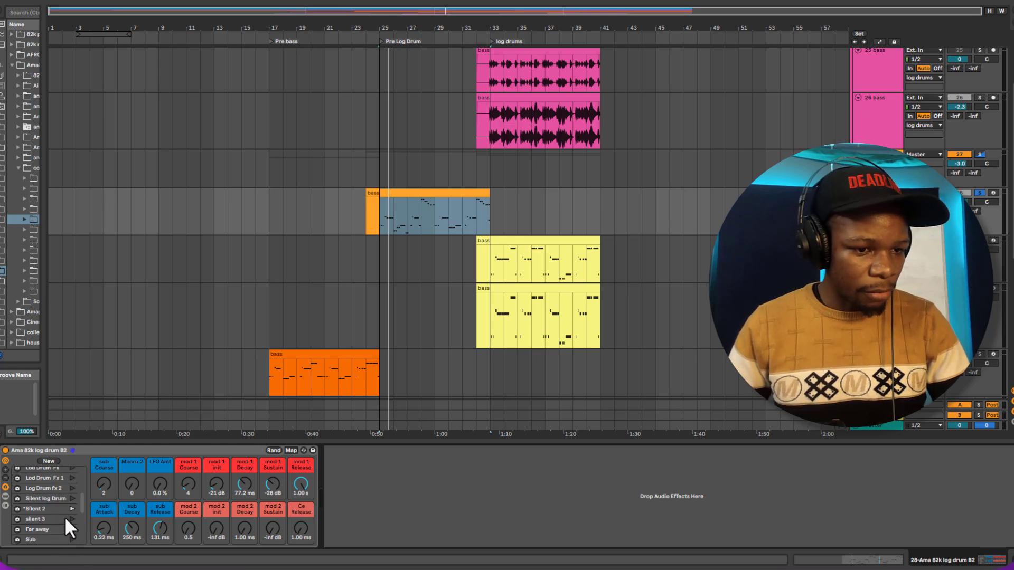
pyautogui.click(38, 509)
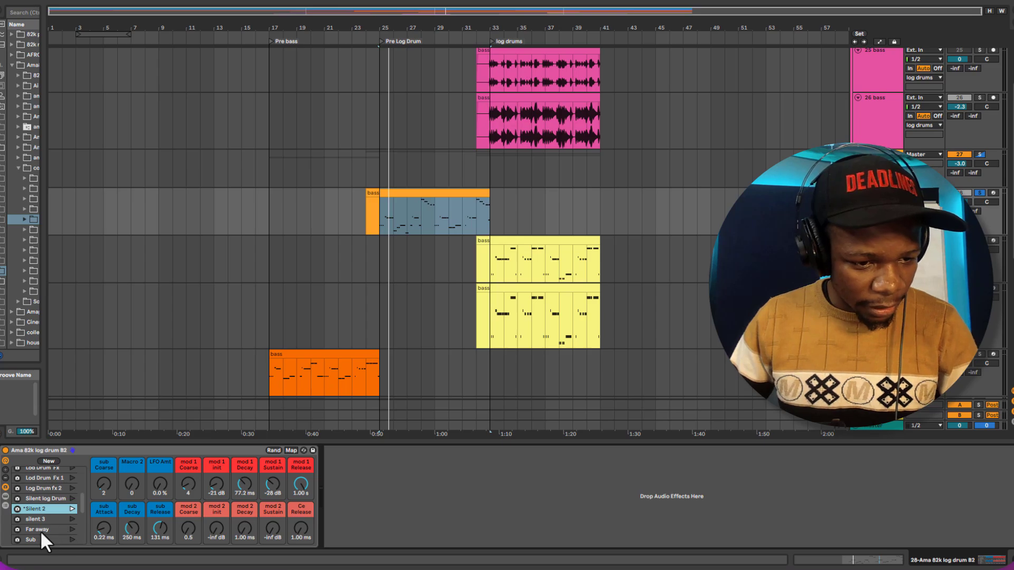
pyautogui.scroll(4, 53, 505)
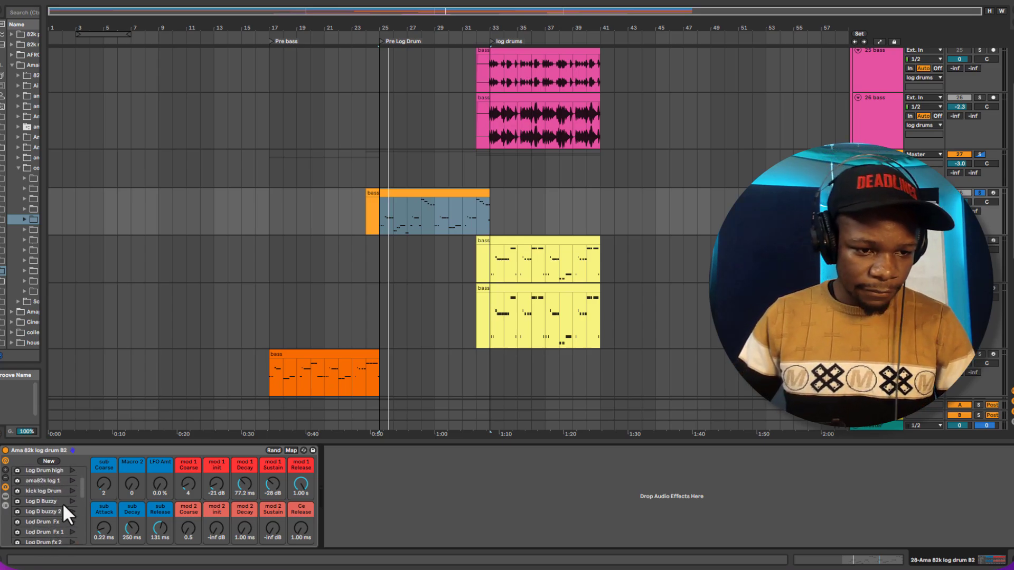
pyautogui.scroll(-1, 62, 526)
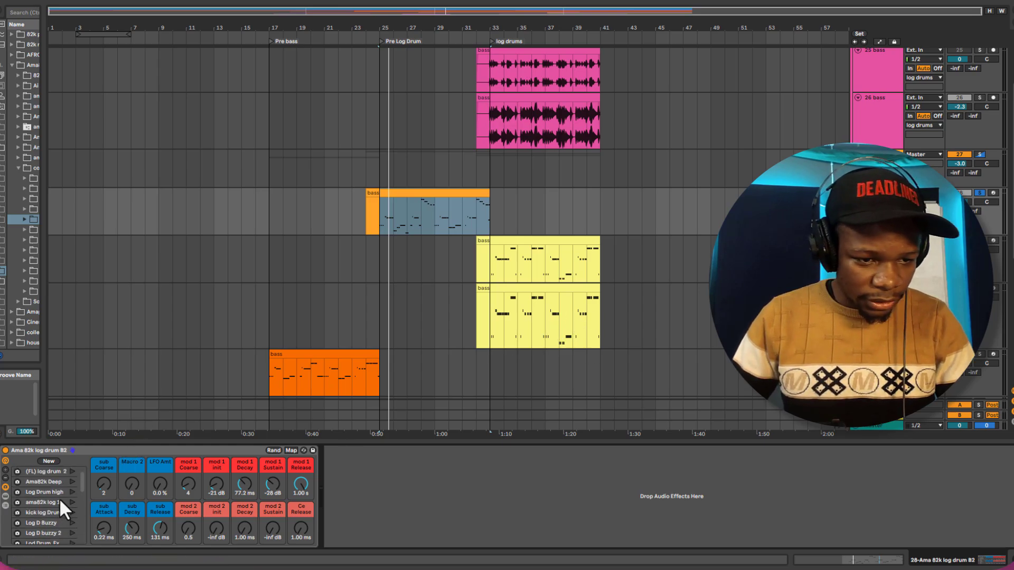
pyautogui.scroll(-8, 61, 518)
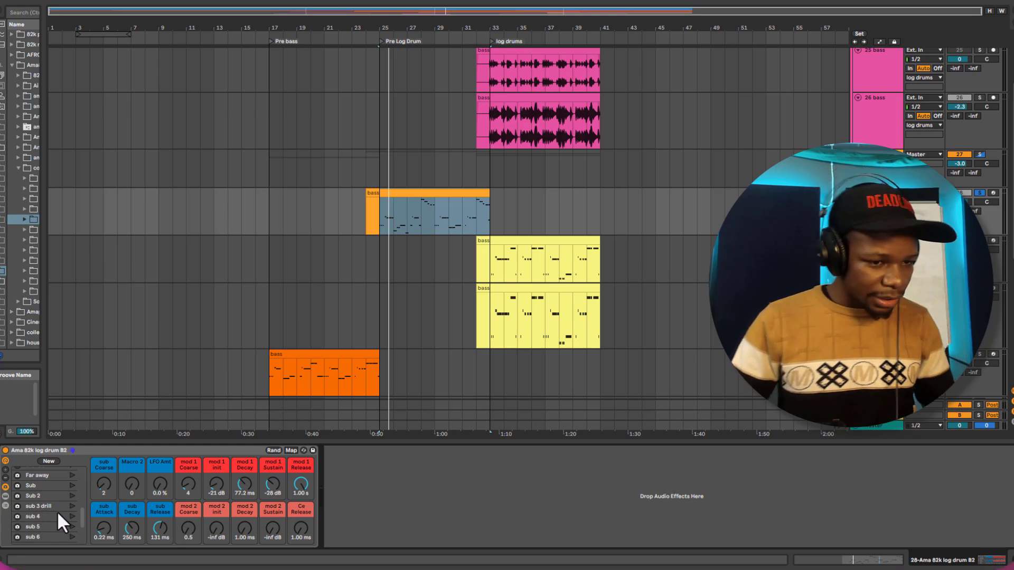
pyautogui.scroll(4, 60, 495)
pyautogui.click(62, 497)
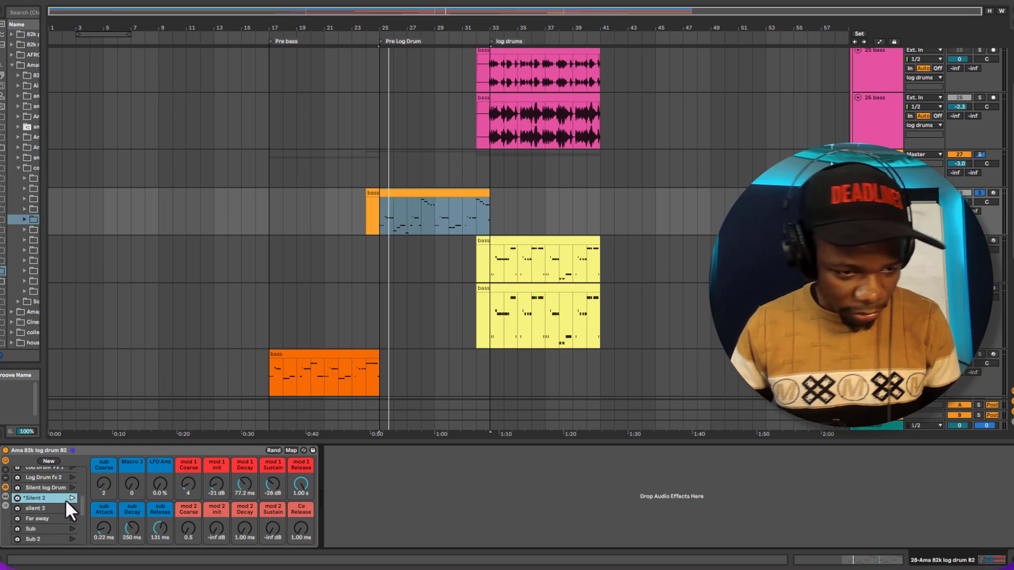
pyautogui.scroll(5, 66, 498)
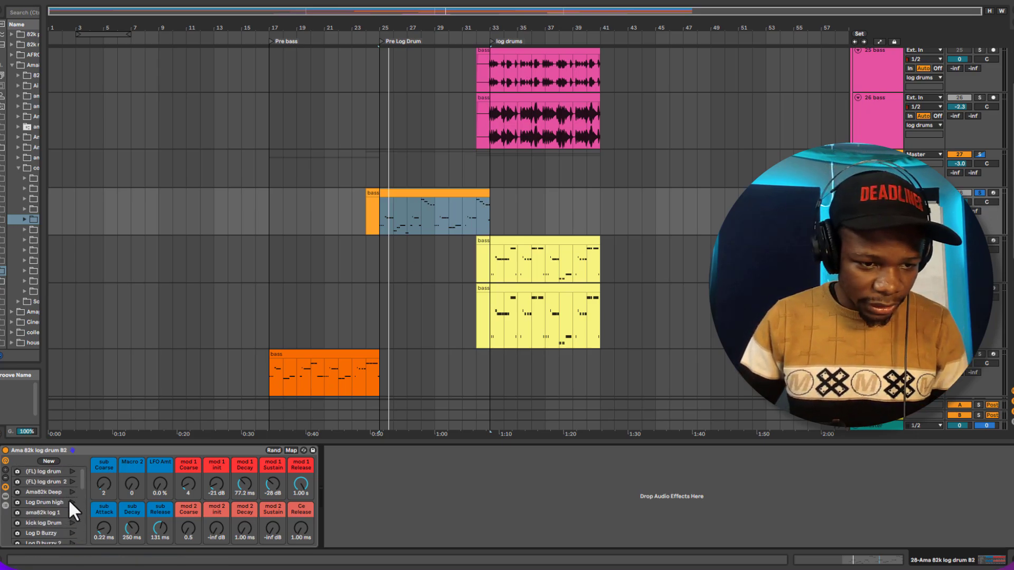
# Play the soloed log drum from bar 25 and recall its rack's Silent 2 variation.
pyautogui.press('space')
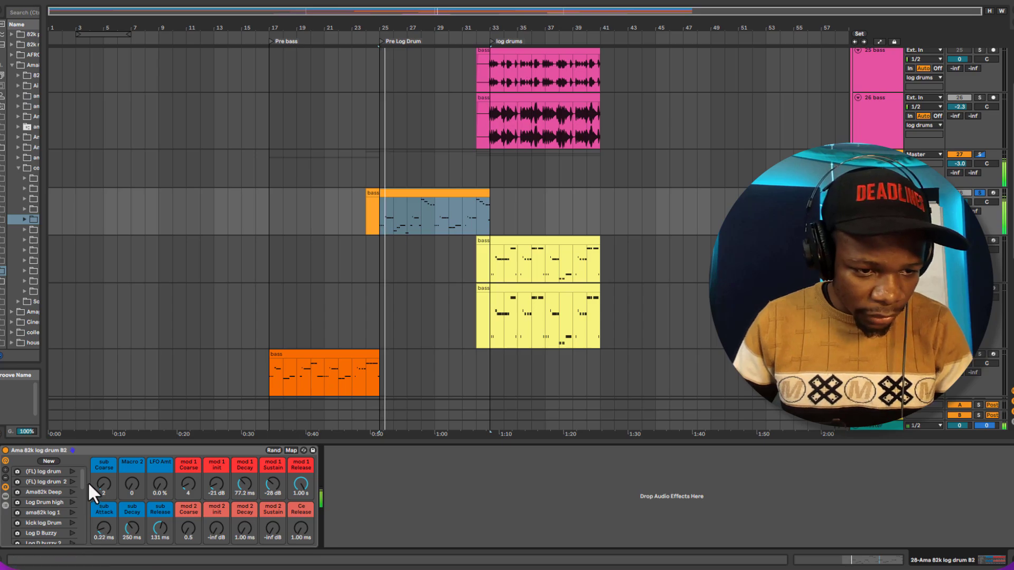
pyautogui.scroll(-4, 81, 491)
pyautogui.scroll(-3, 81, 493)
pyautogui.click(72, 515)
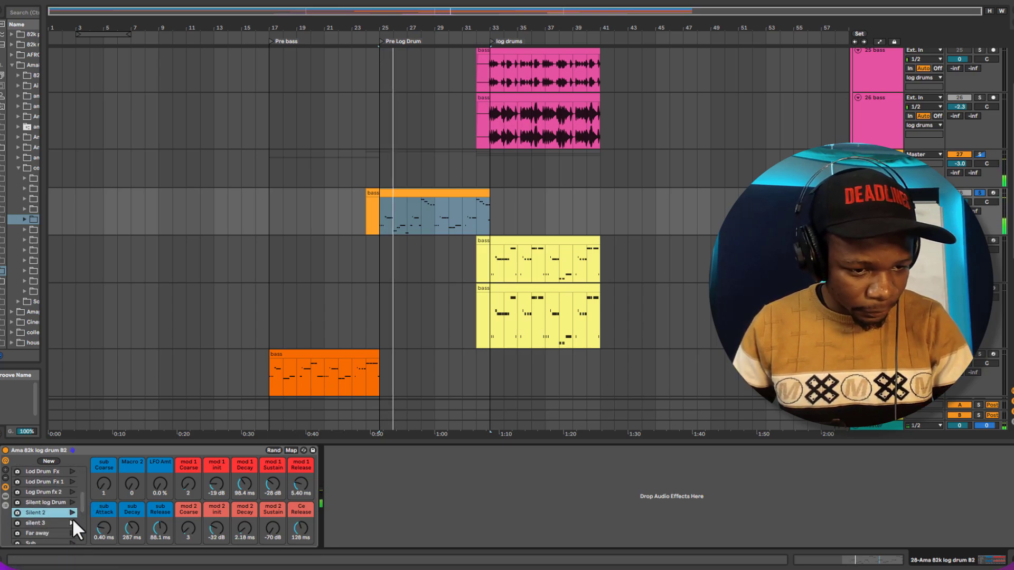
pyautogui.click(72, 513)
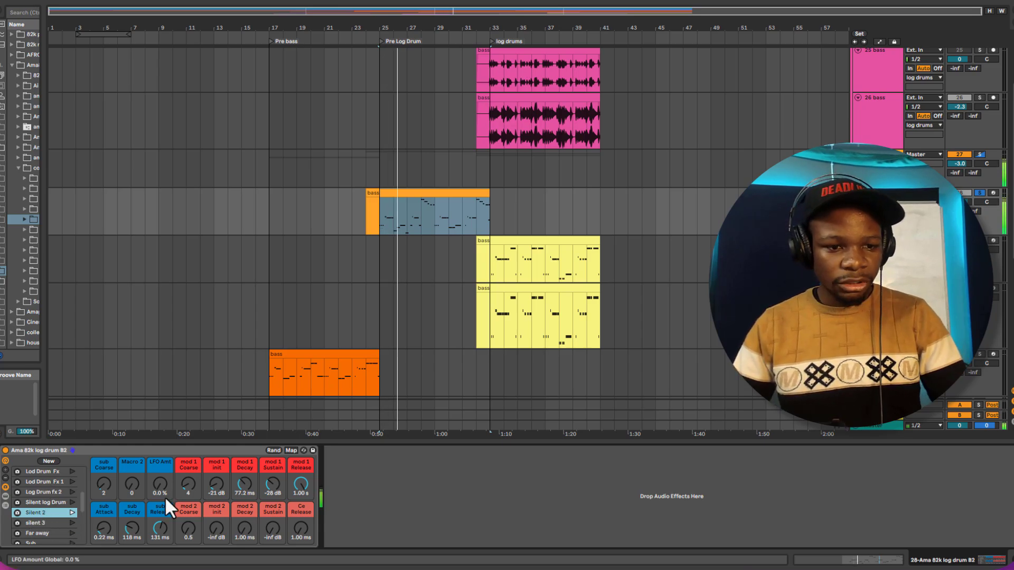
# Recall the log drum rack's (FL) log drum variation and lower its mod 1 init to -23 dB during playback.
pyautogui.scroll(3, 63, 494)
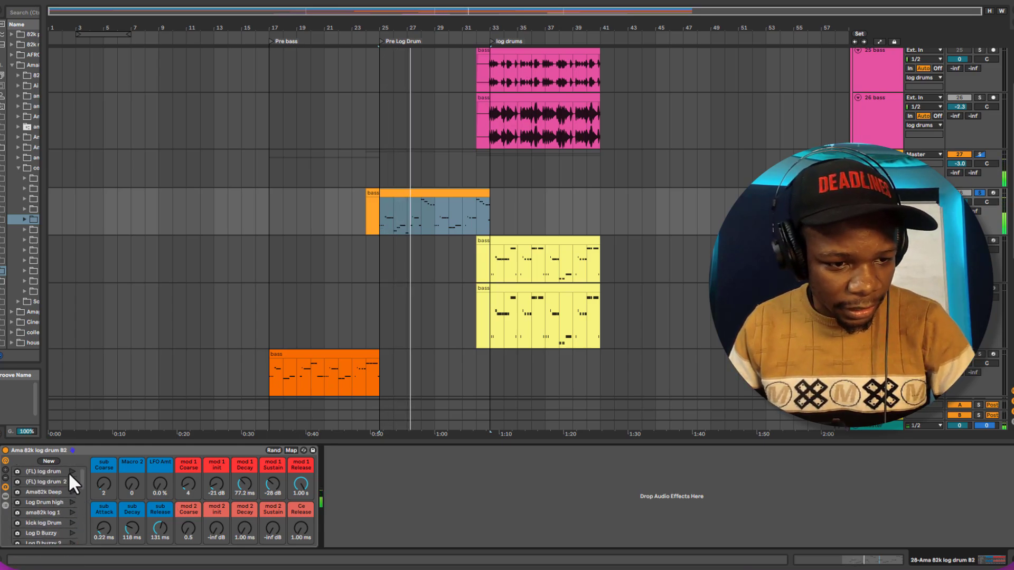
pyautogui.click(72, 472)
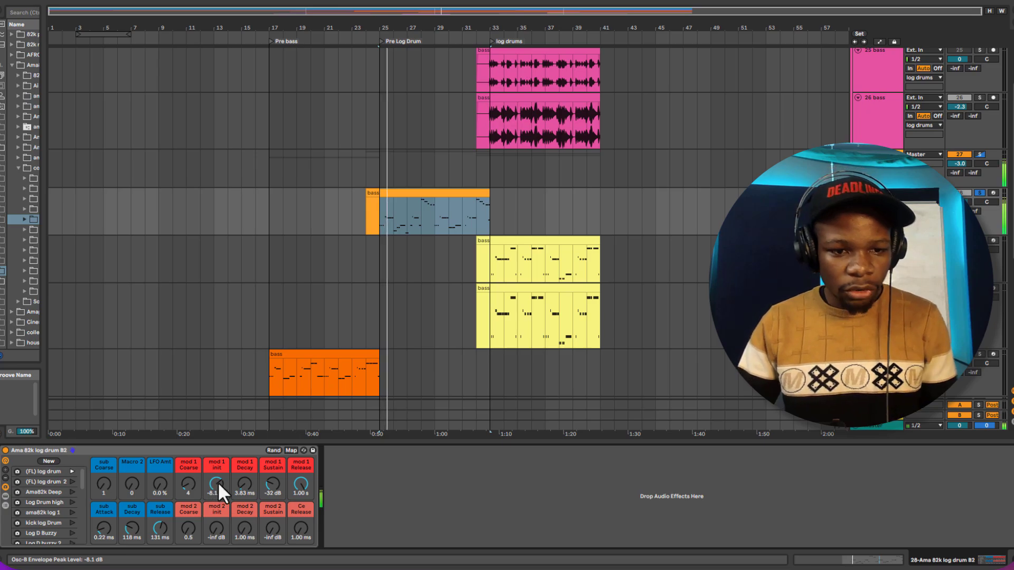
pyautogui.moveTo(217, 481); pyautogui.dragTo(217, 502)
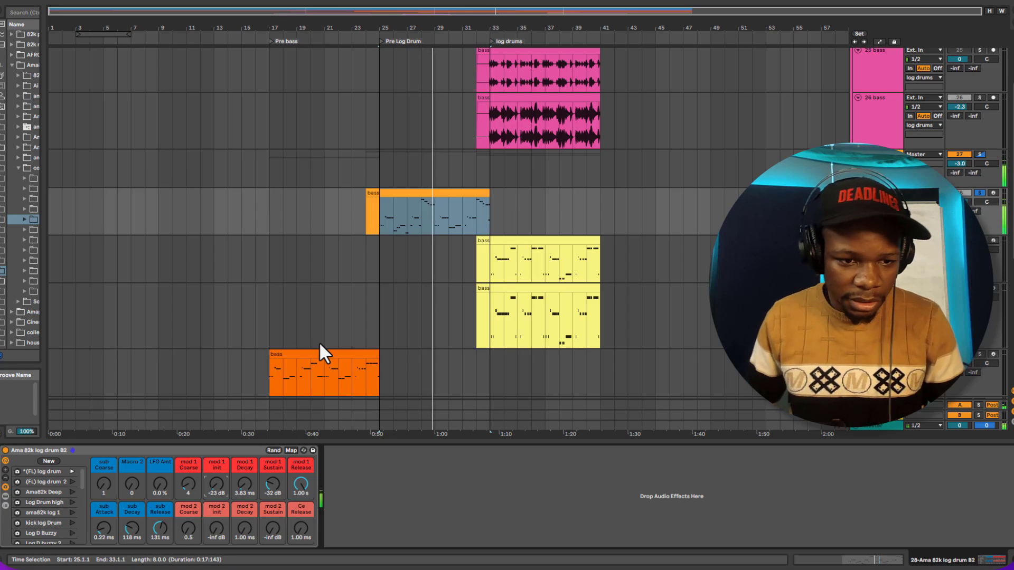
# Select bars 33 to 41 of track 29's bass clip in the log drums section, showing that track's devices.
pyautogui.click(416, 230)
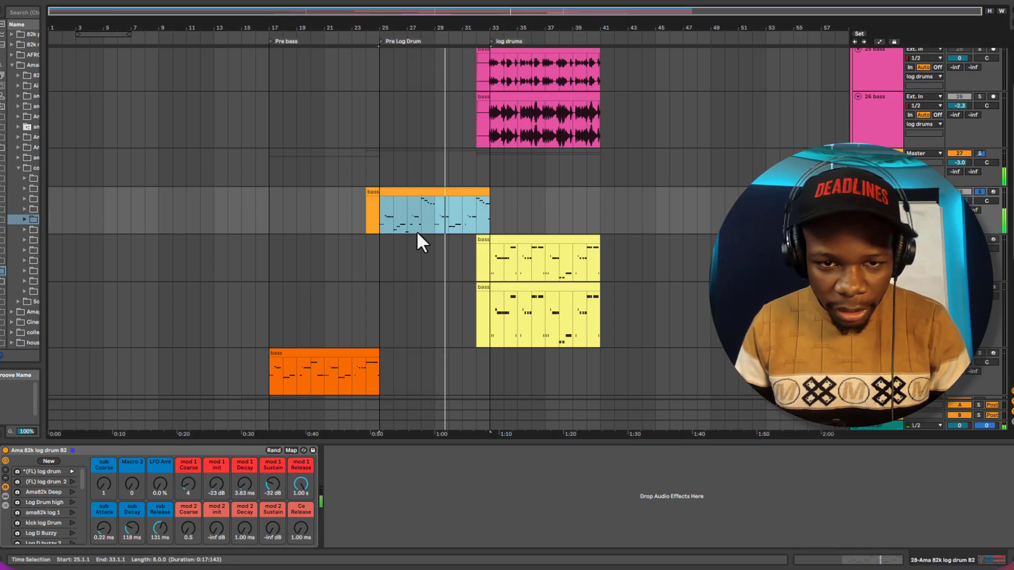
pyautogui.moveTo(485, 274); pyautogui.dragTo(559, 278)
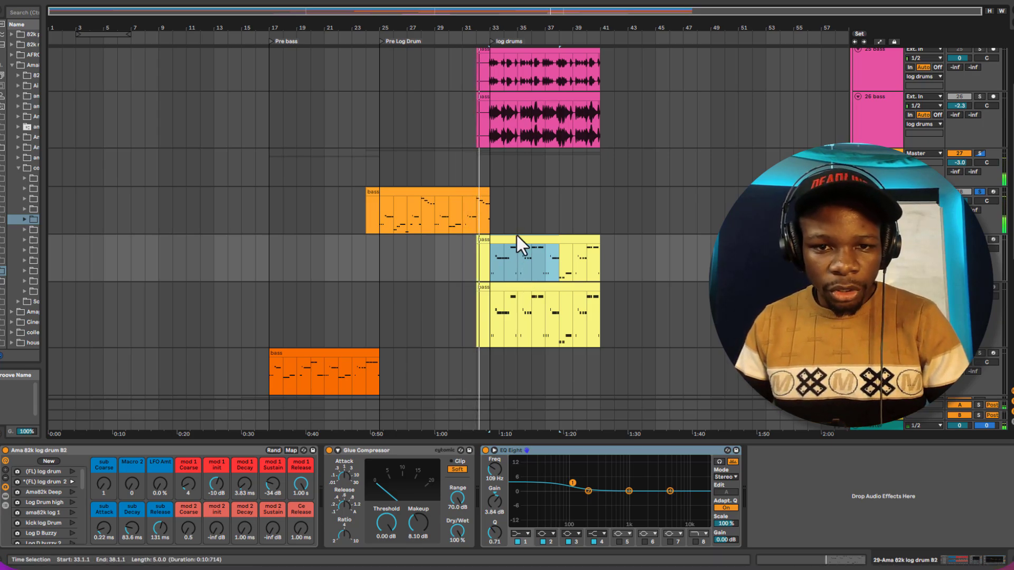
pyautogui.moveTo(500, 263); pyautogui.dragTo(556, 267)
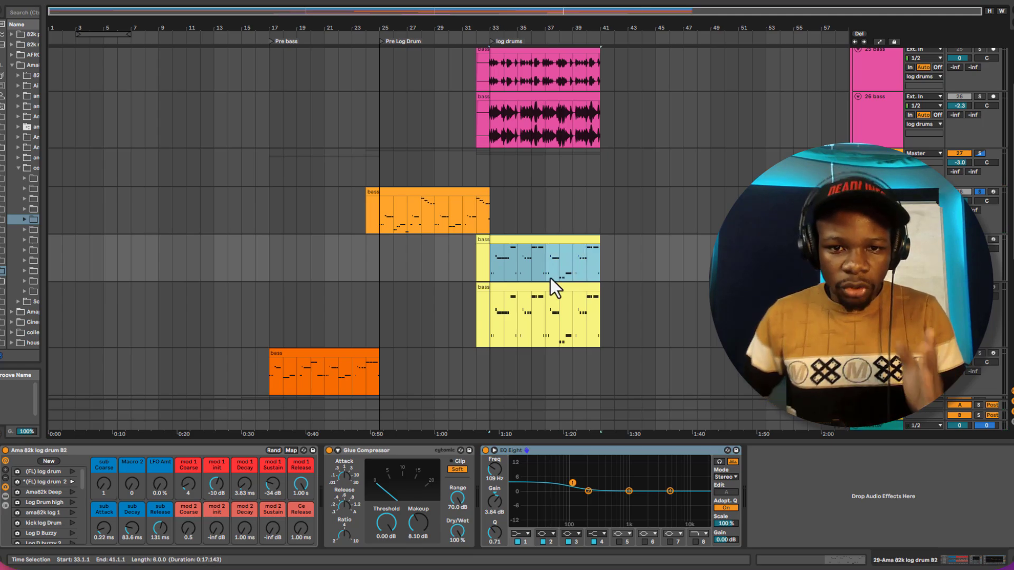
pyautogui.scroll(-1, 525, 297)
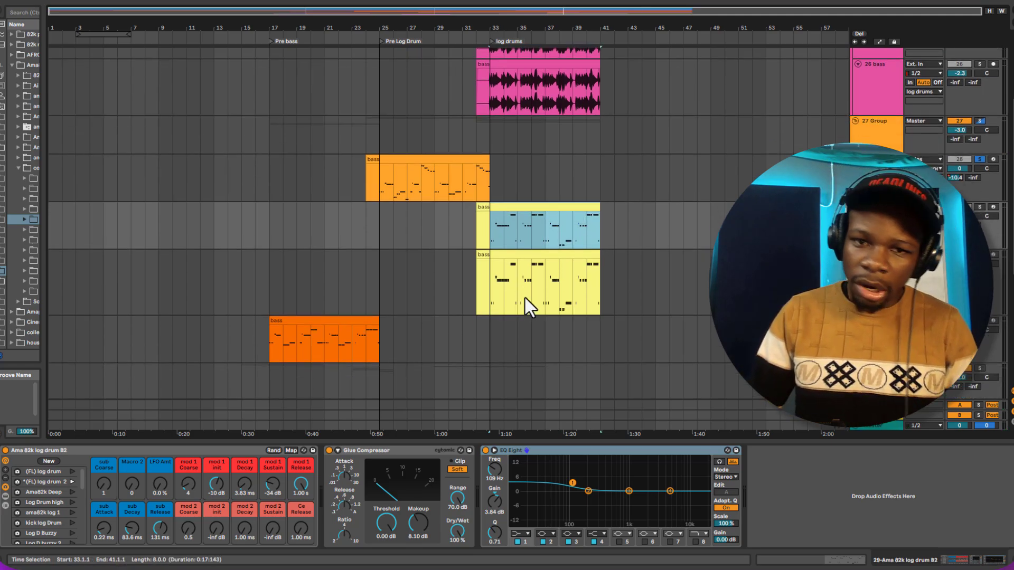
pyautogui.moveTo(499, 241); pyautogui.dragTo(553, 230)
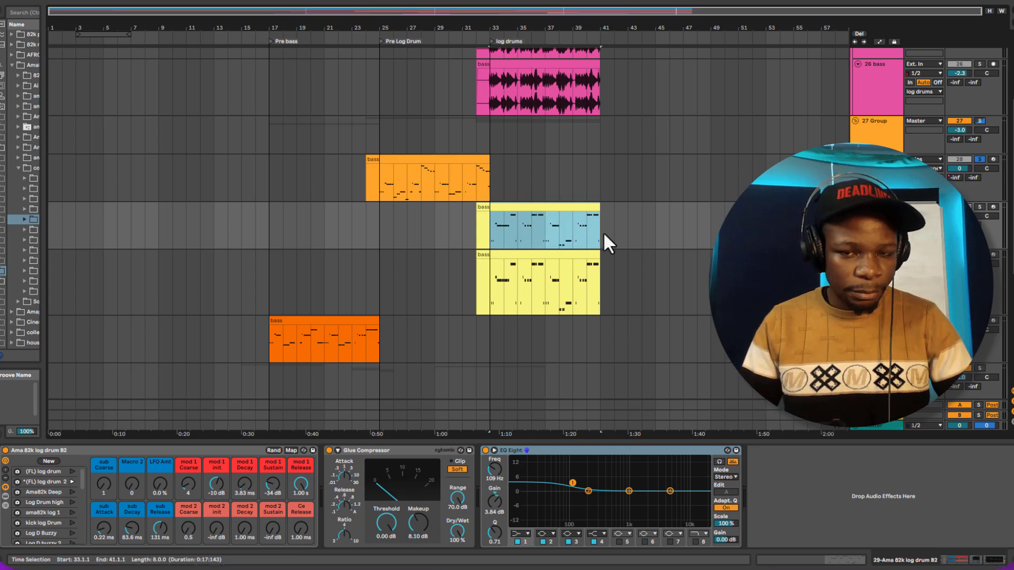
pyautogui.click(81, 478)
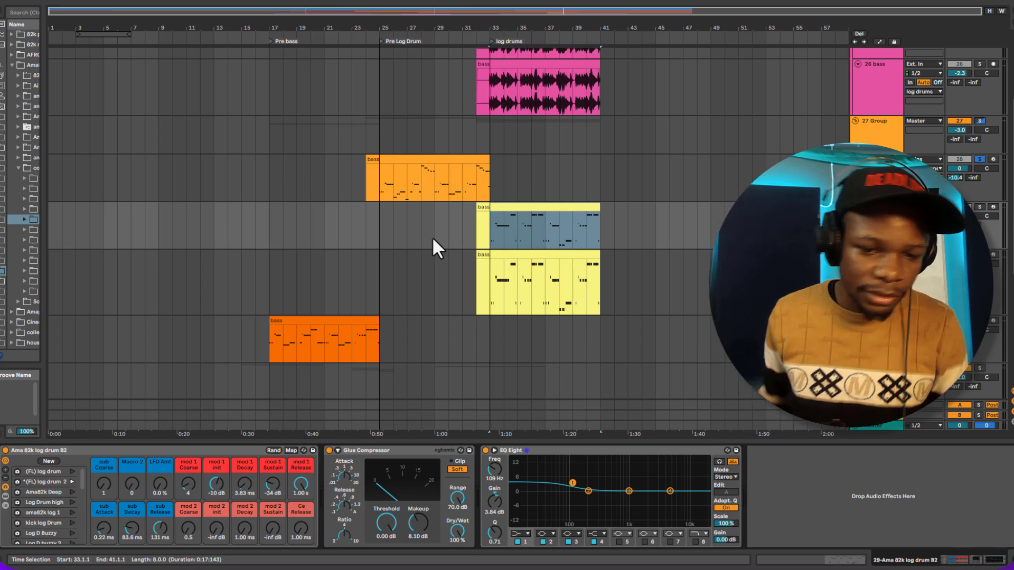
# Play track 28's log drum from bar 25 and recall its rack's Silent 2 variation.
pyautogui.scroll(1, 390, 215)
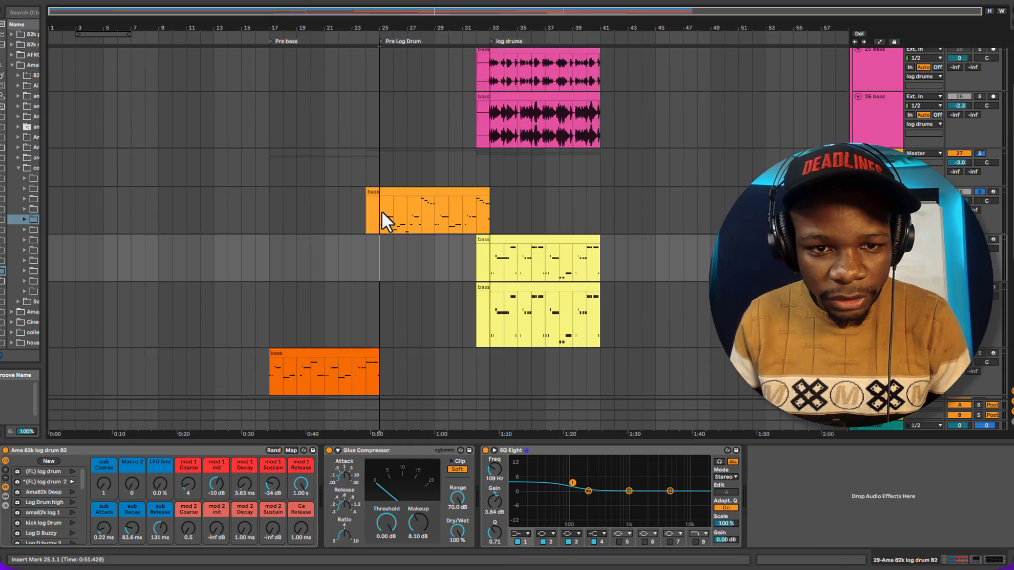
pyautogui.click(380, 220)
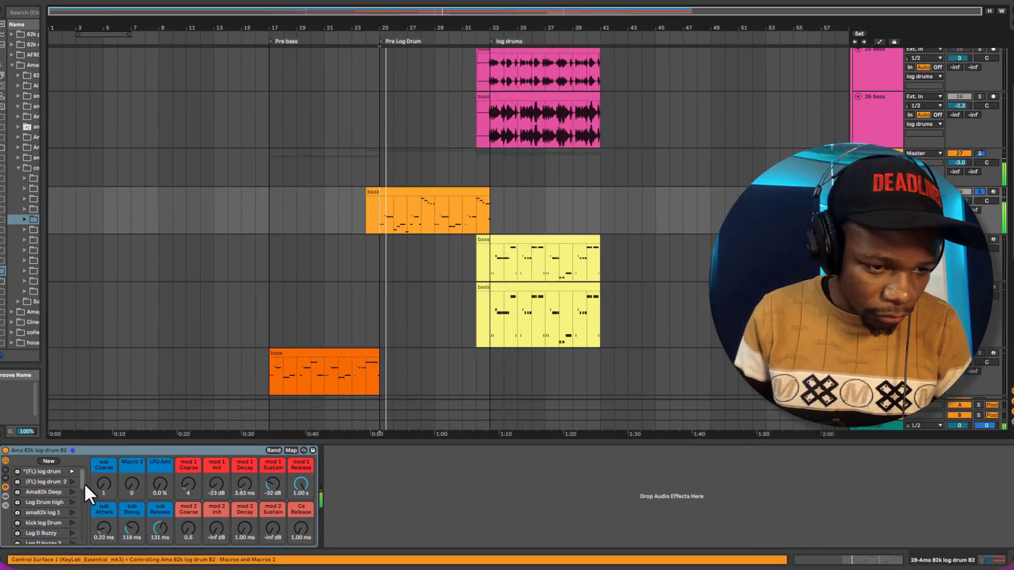
pyautogui.moveTo(81, 480); pyautogui.dragTo(79, 503)
pyautogui.scroll(-2, 62, 521)
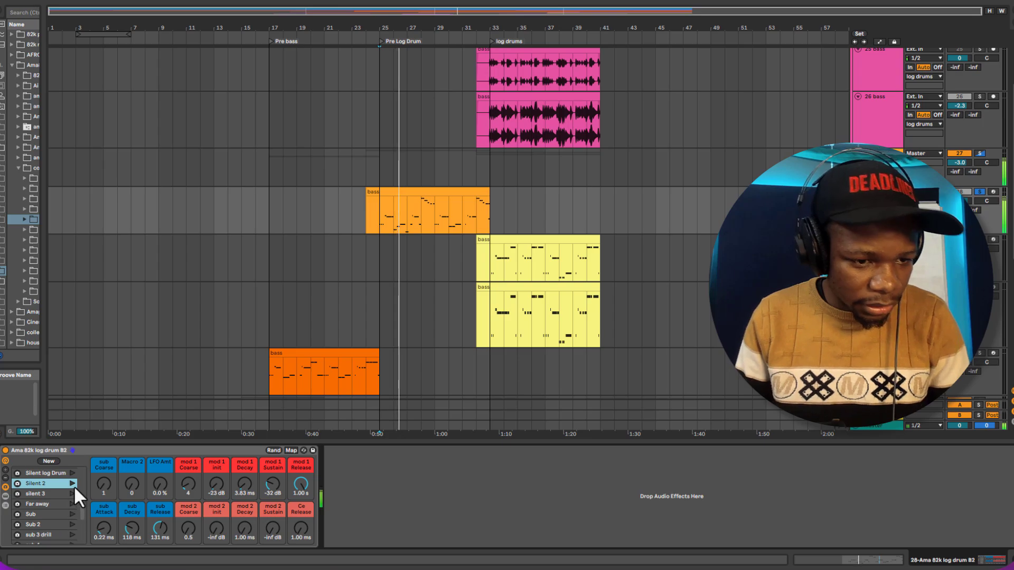
pyautogui.click(71, 484)
pyautogui.press('space')
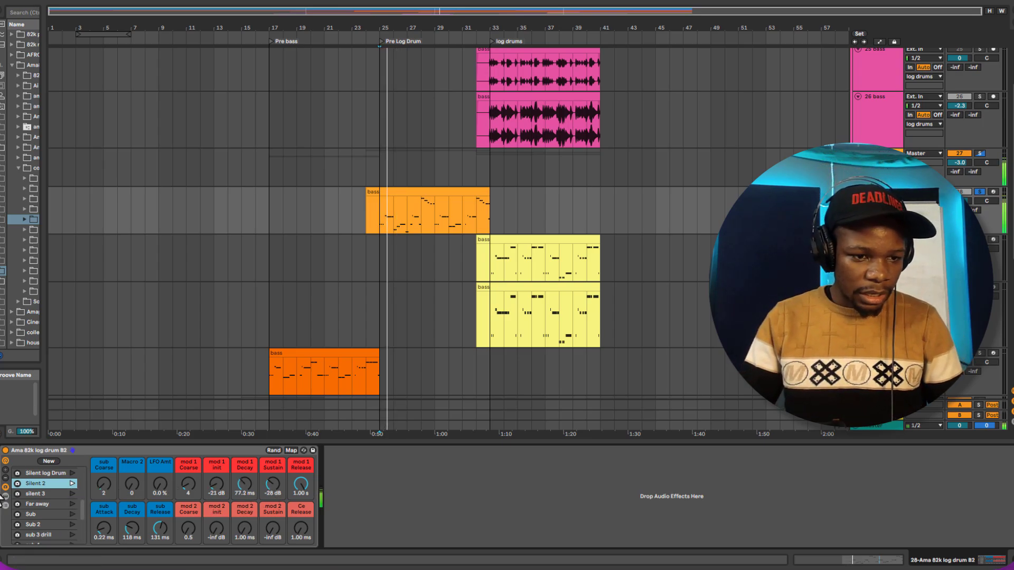
# Try the log drum's mod 1 Sustain at -67 dB, and settle on -30 dB while replaying from bar 25.
pyautogui.click(272, 484)
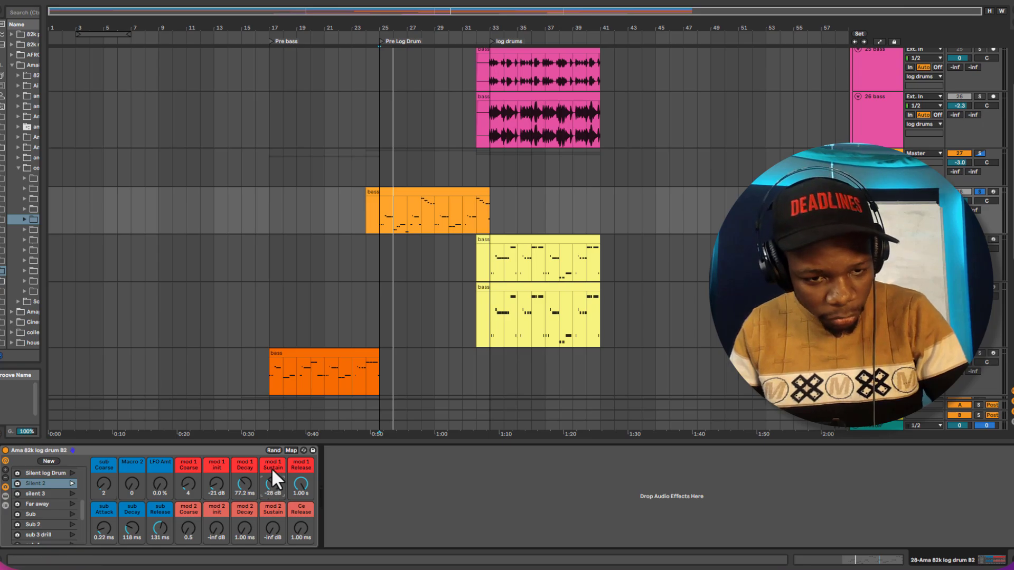
pyautogui.moveTo(271, 483); pyautogui.dragTo(270, 515)
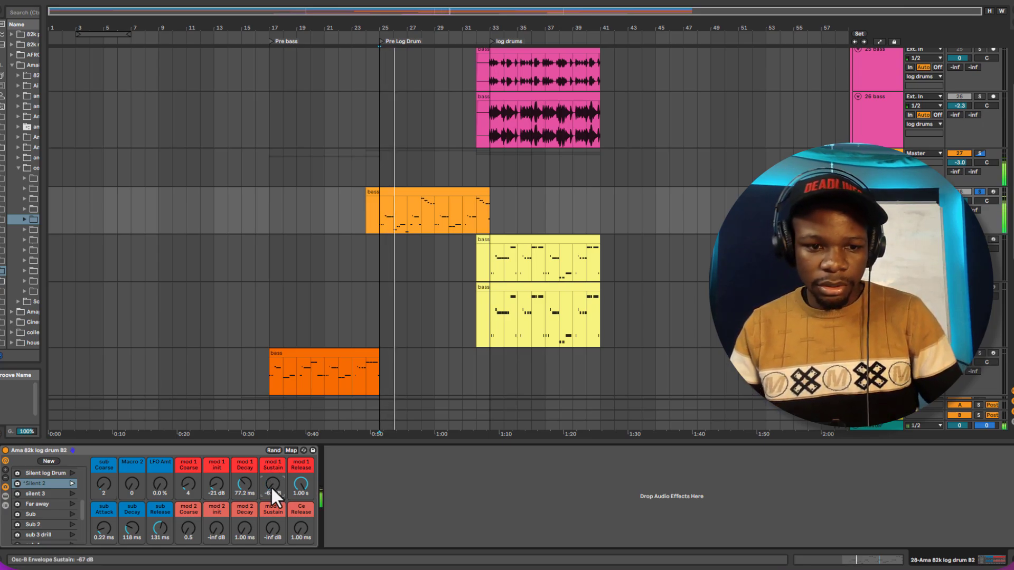
pyautogui.press('space')
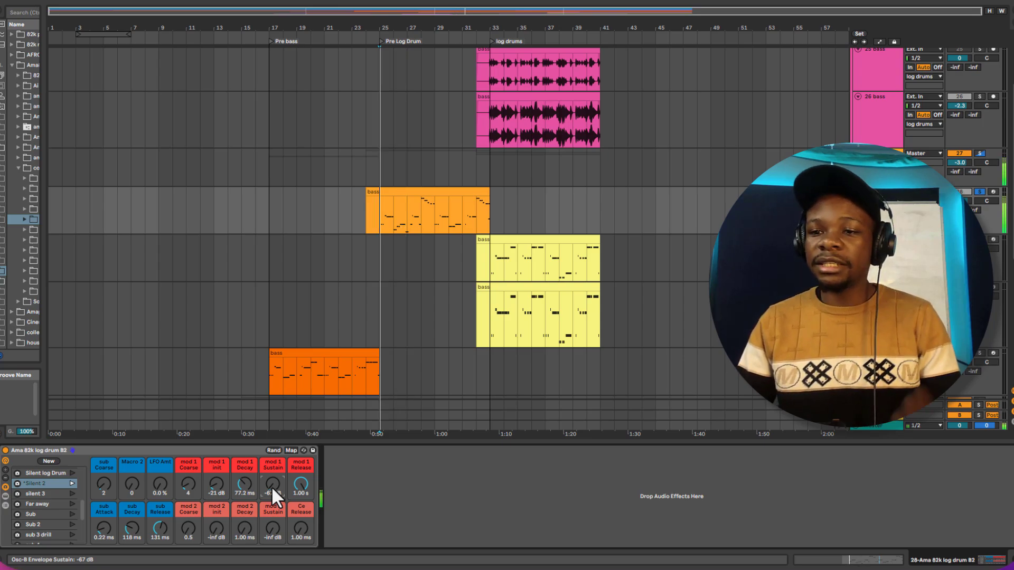
pyautogui.press('space')
pyautogui.moveTo(271, 486)
pyautogui.mouseDown()
pyautogui.moveTo(272, 464)
pyautogui.moveTo(272, 485)
pyautogui.mouseUp()
pyautogui.press('space')
pyautogui.press('space')
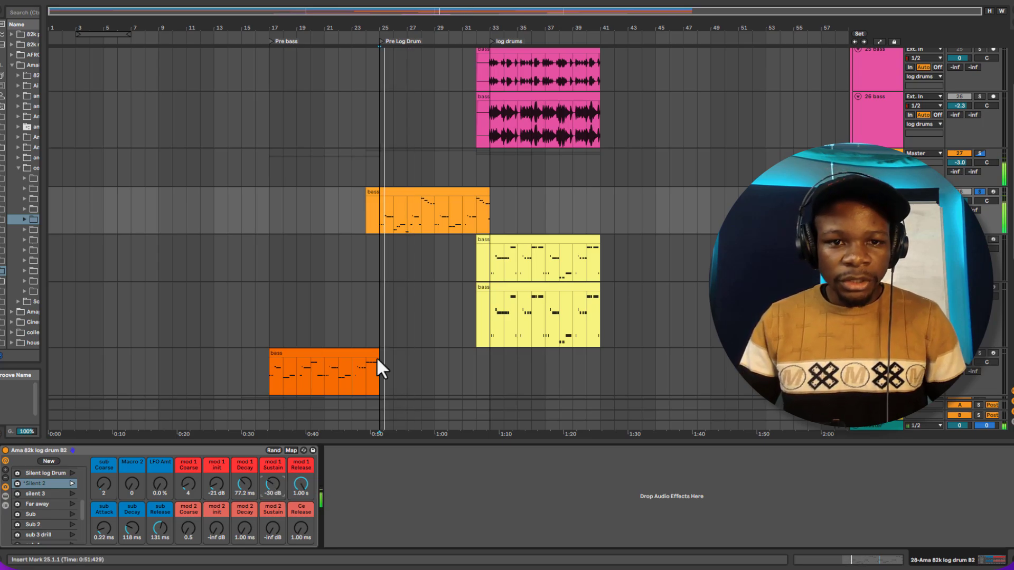
# Play the log drum clip from bar 28 and switch off return track A.
pyautogui.scroll(5, 425, 68)
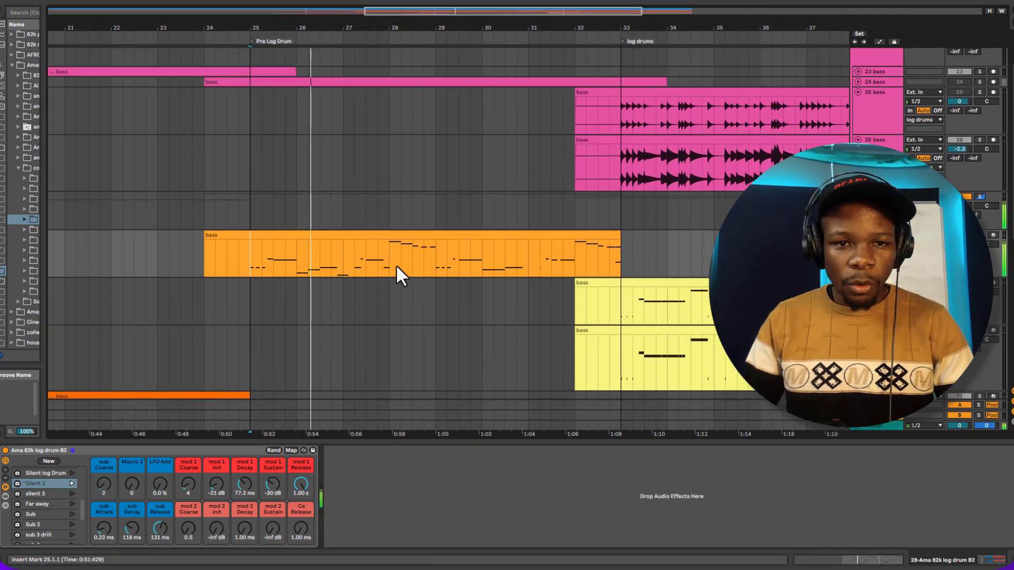
pyautogui.scroll(1, 395, 265)
pyautogui.click(390, 264)
pyautogui.press('v')
pyautogui.press('space')
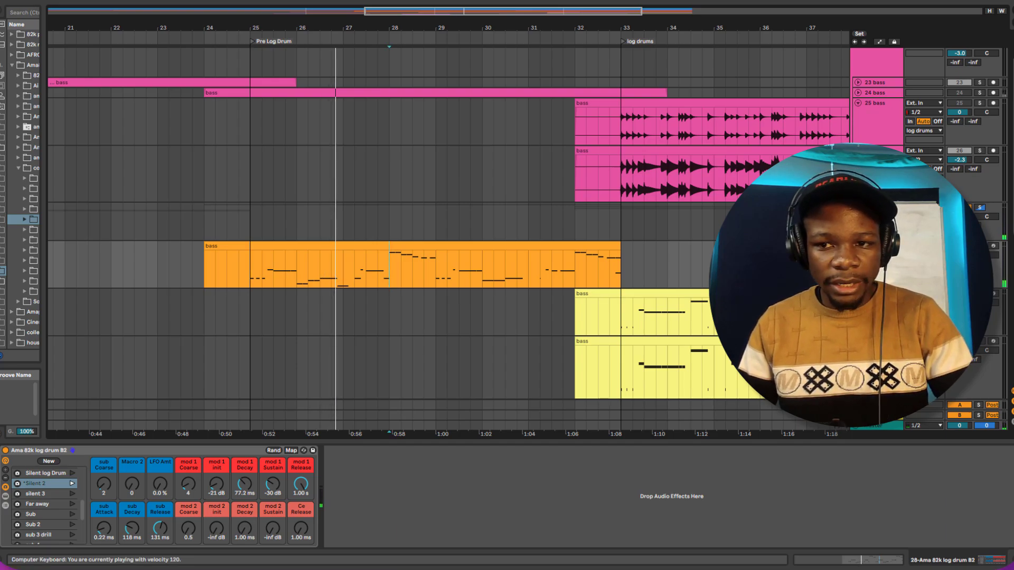
pyautogui.click(957, 405)
pyautogui.press('space')
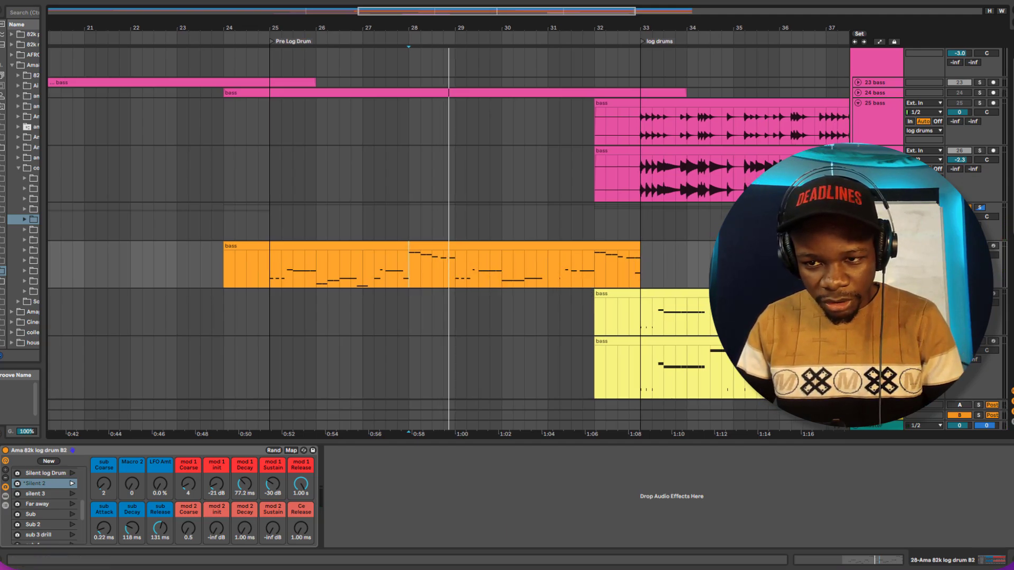
# Show the automation, drop the log drum's envelope after bar 33 to -inf dB, and switch return track A back on.
pyautogui.press('a')
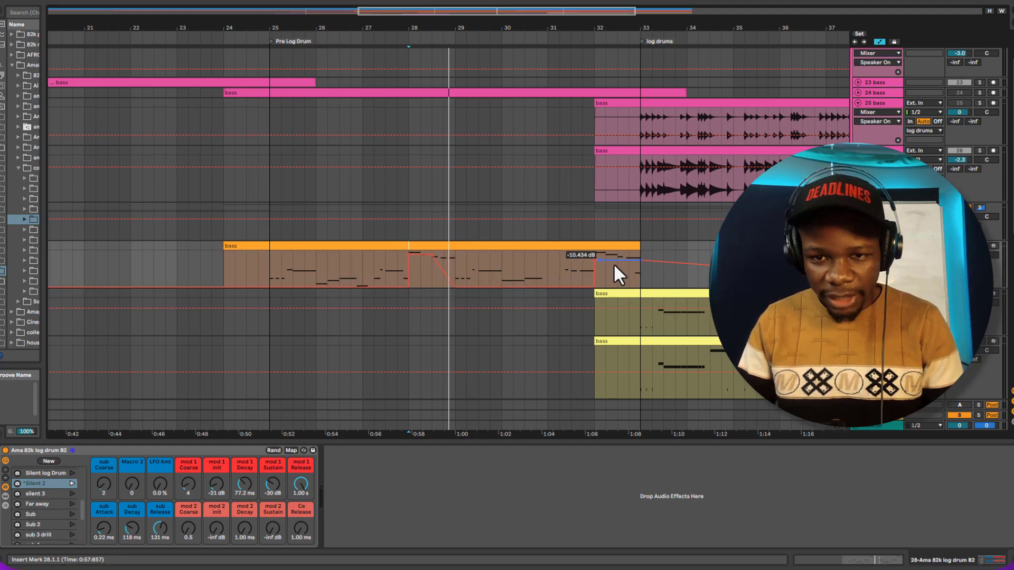
pyautogui.moveTo(648, 264); pyautogui.dragTo(645, 288)
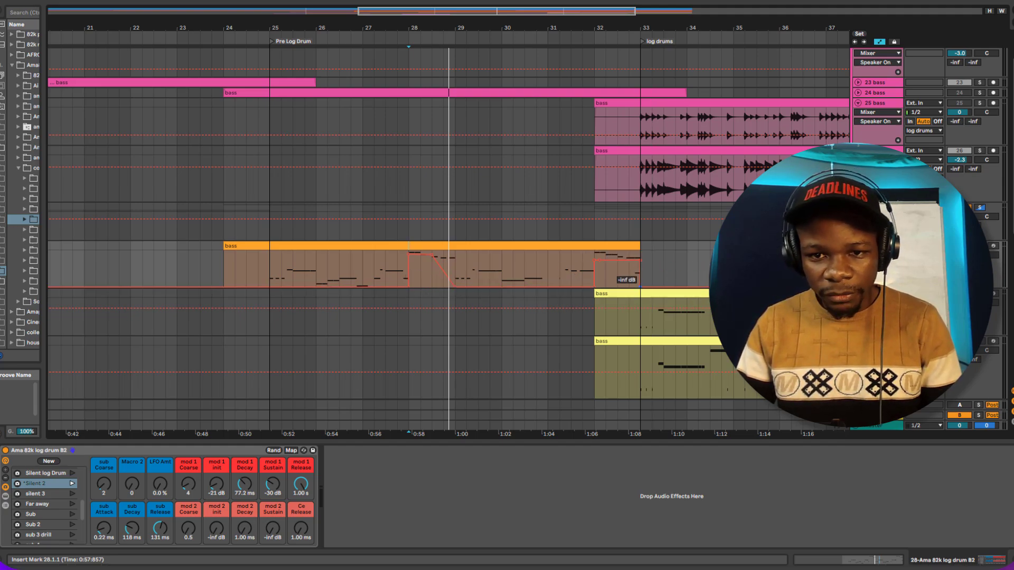
pyautogui.click(956, 406)
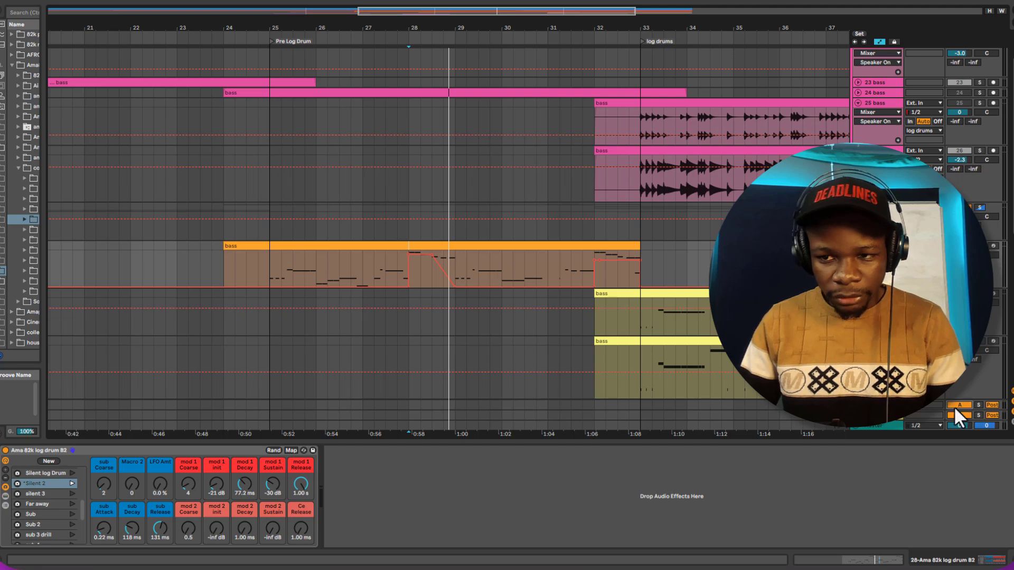
# Play the log drum from bar 26 and show its mod 1 Sustain automation.
pyautogui.hscroll(-3, 299, 270)
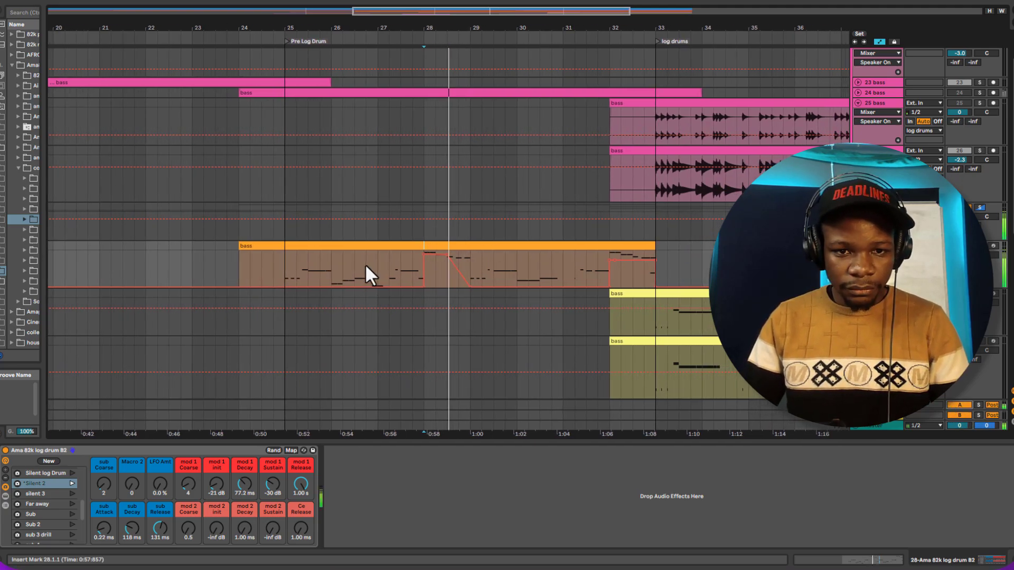
pyautogui.hscroll(-10, 337, 277)
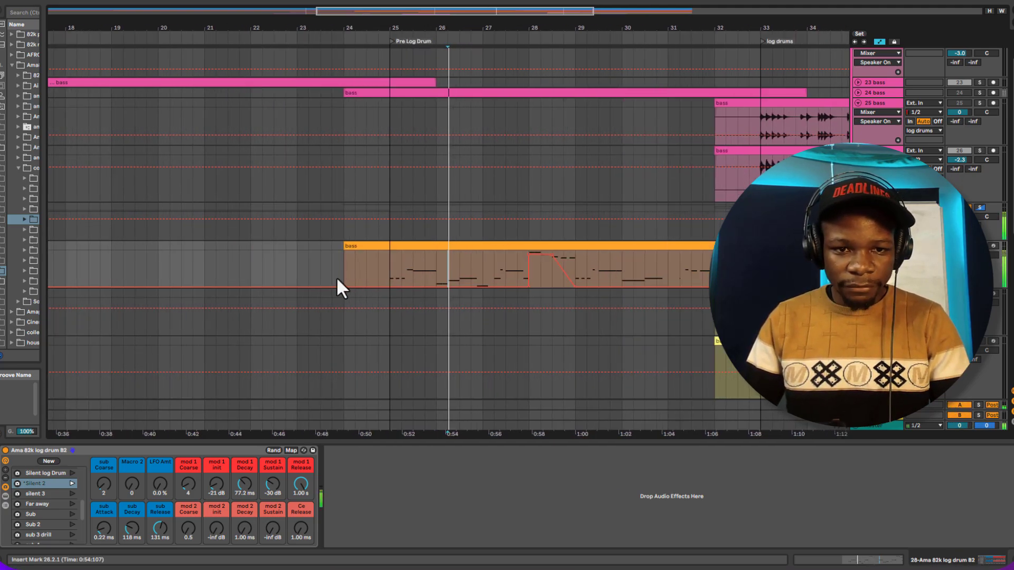
pyautogui.click(274, 483)
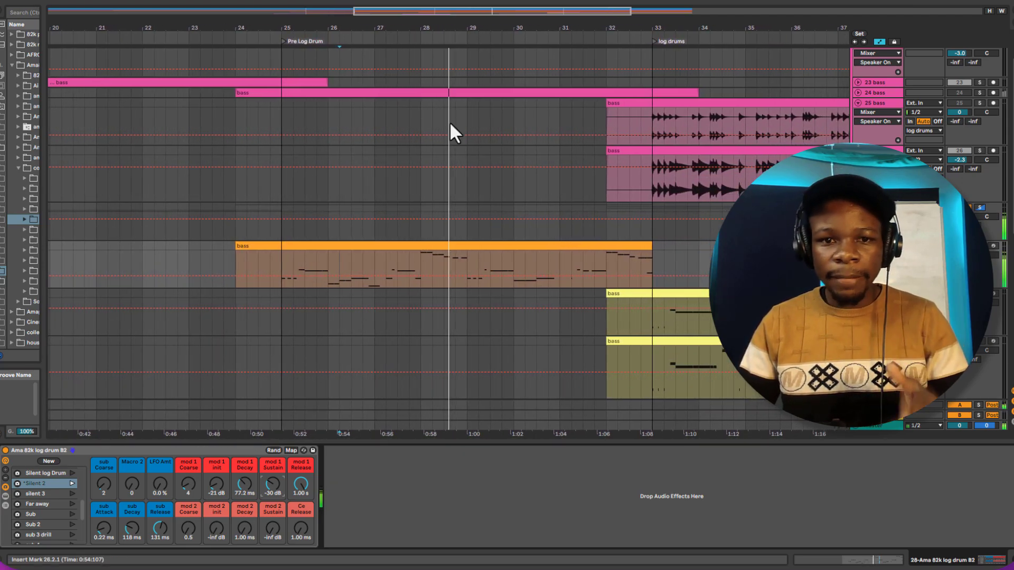
# Show the devices of the smooth sub clip in the Pre bass section, and those of track 28's log drum clip.
pyautogui.moveTo(511, 29); pyautogui.dragTo(510, 3)
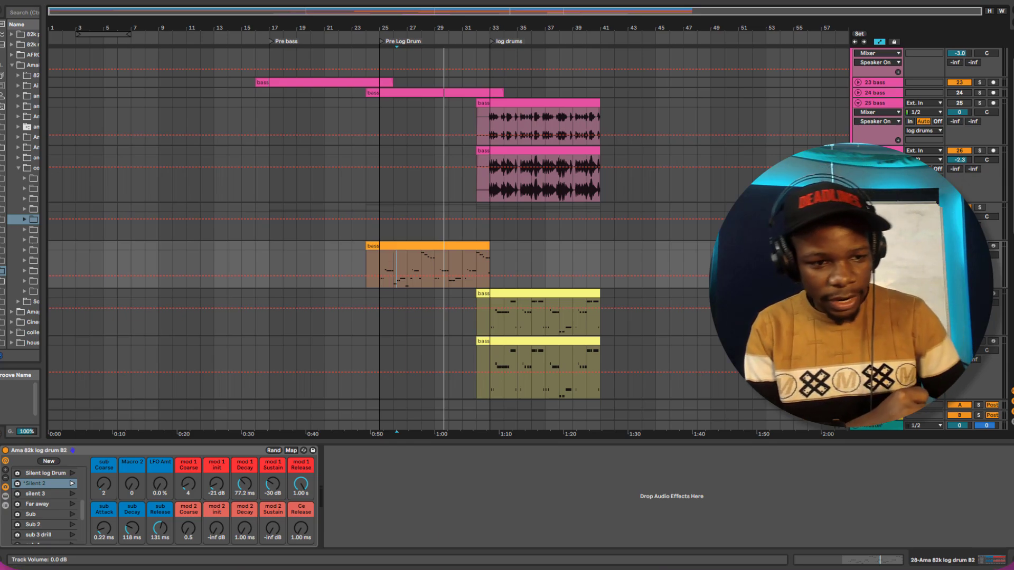
pyautogui.scroll(-10, 431, 317)
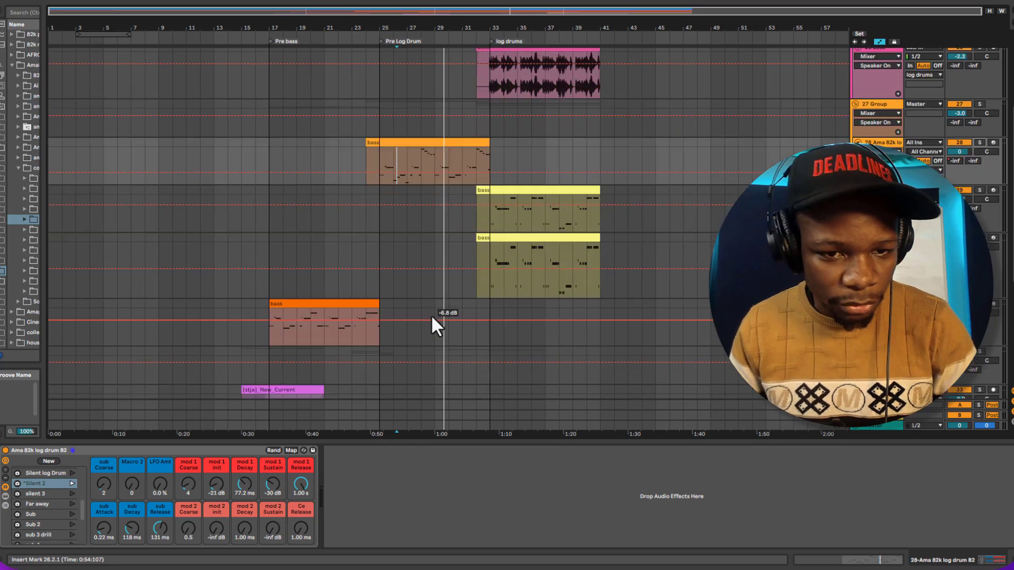
pyautogui.scroll(2, 285, 275)
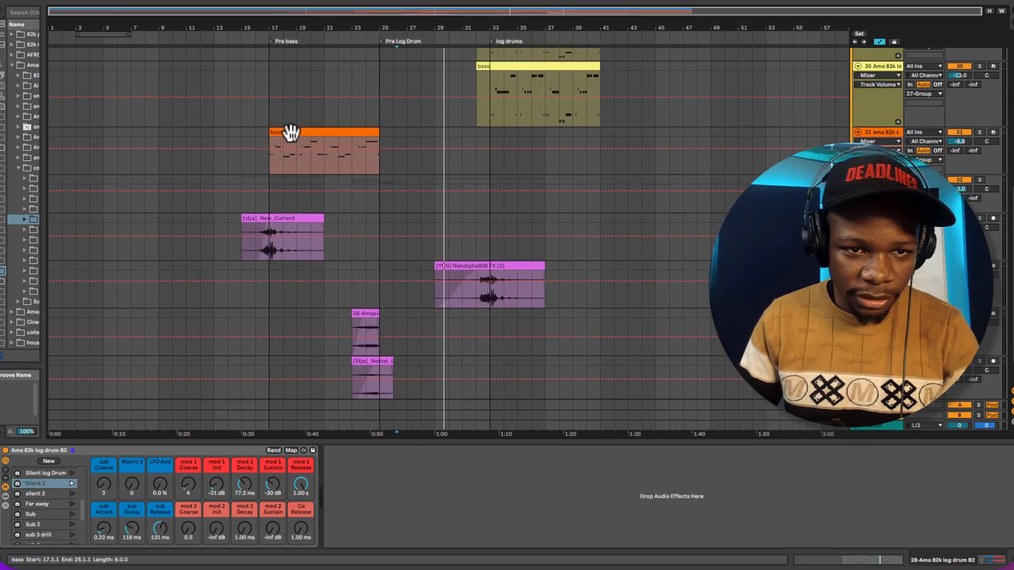
pyautogui.click(288, 135)
pyautogui.scroll(4, 429, 85)
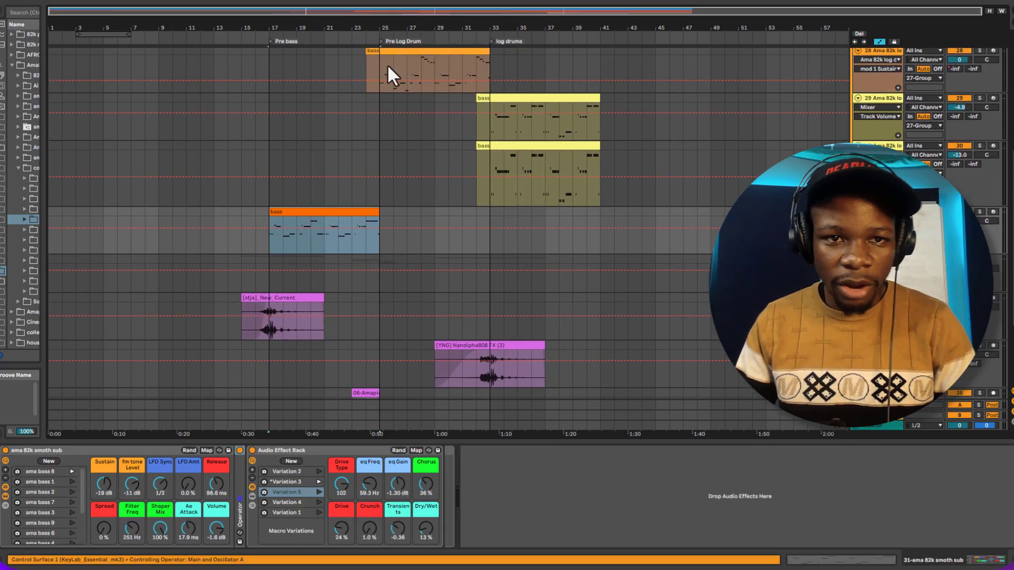
pyautogui.click(390, 58)
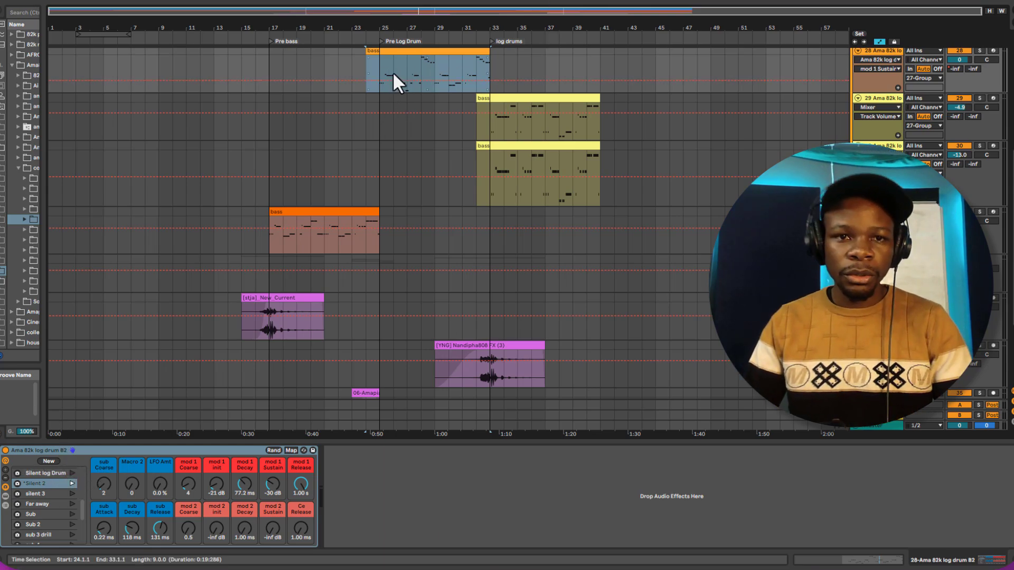
# Solo track 28, play it from bar 25 and recall the log drum rack's Log D buzzy 2 variation.
pyautogui.click(382, 58)
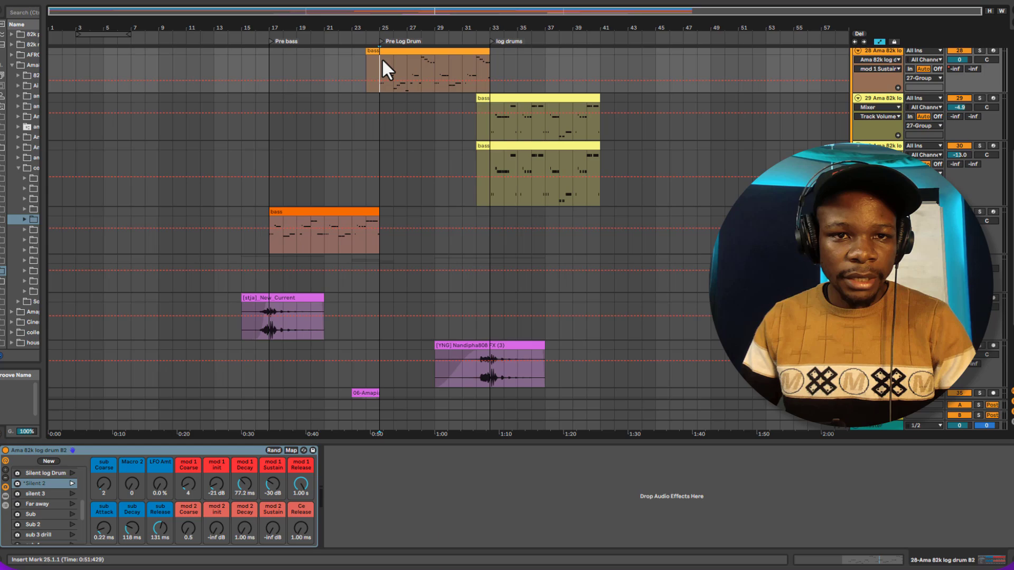
pyautogui.click(979, 51)
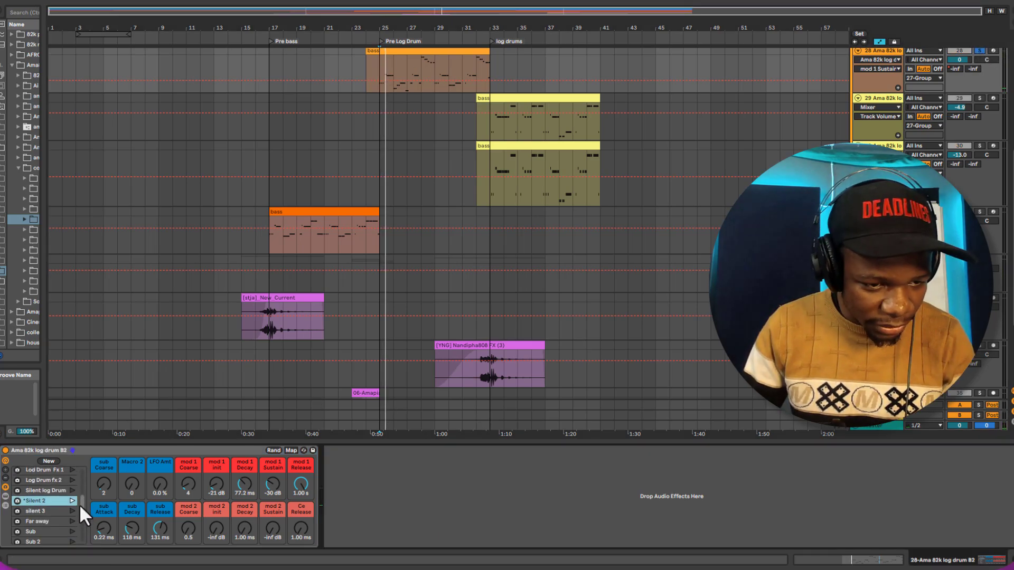
pyautogui.moveTo(79, 505)
pyautogui.mouseDown()
pyautogui.moveTo(83, 487)
pyautogui.moveTo(71, 497)
pyautogui.mouseUp()
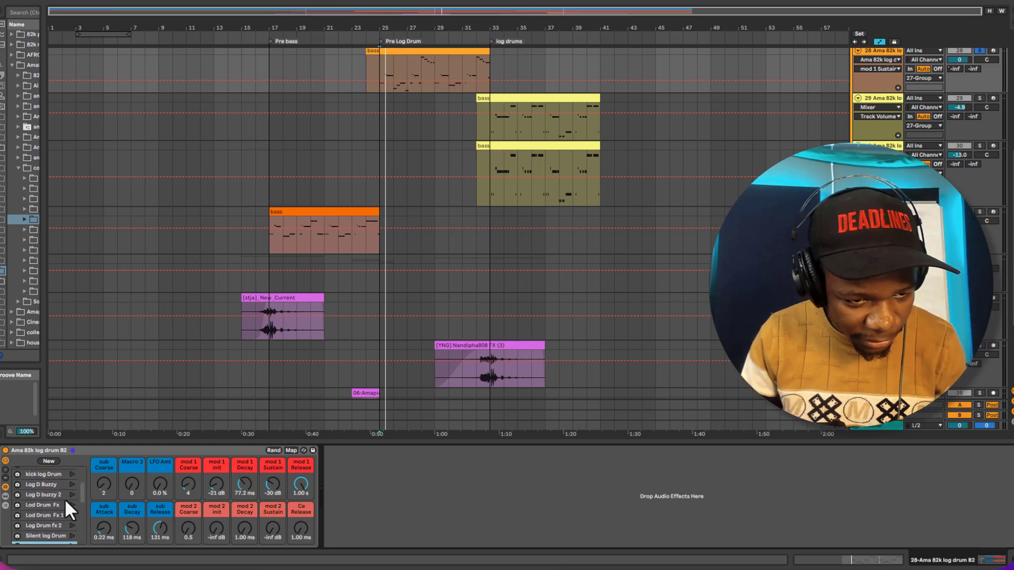
pyautogui.click(70, 497)
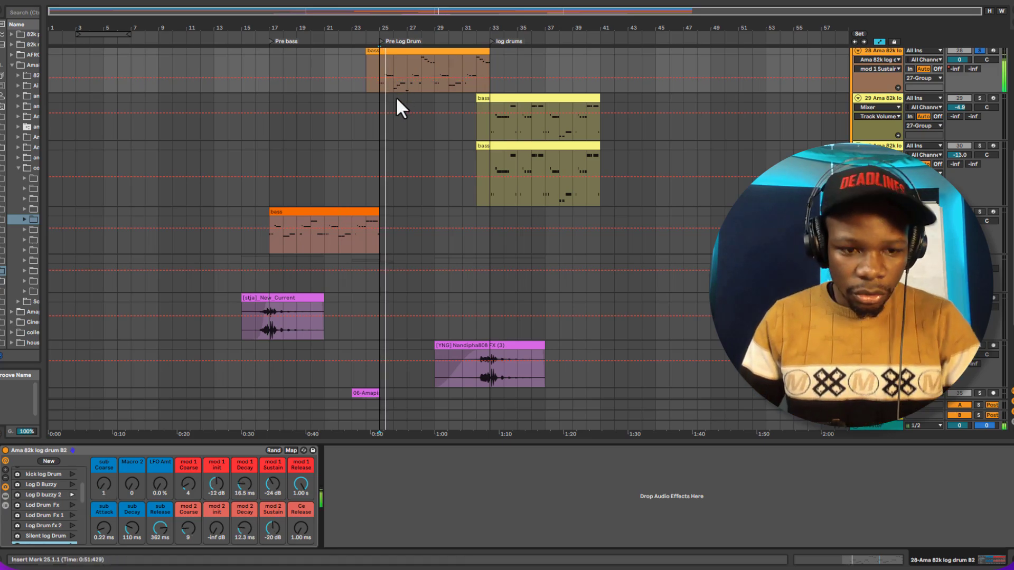
# Listen to the soloed log drum in the Pre Log Drum section and hide the automation lanes.
pyautogui.scroll(3, 412, 138)
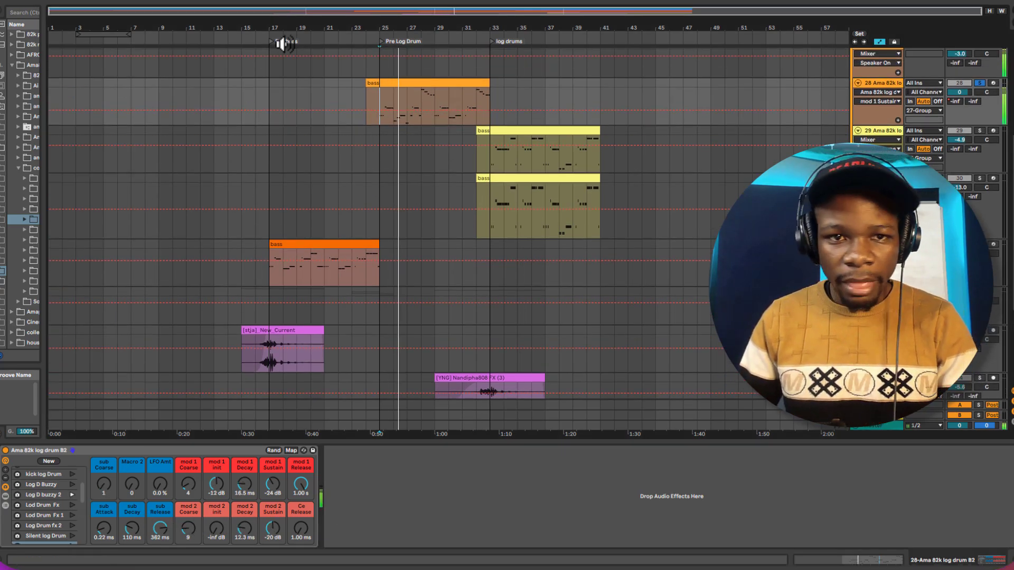
pyautogui.moveTo(404, 31); pyautogui.dragTo(404, 58)
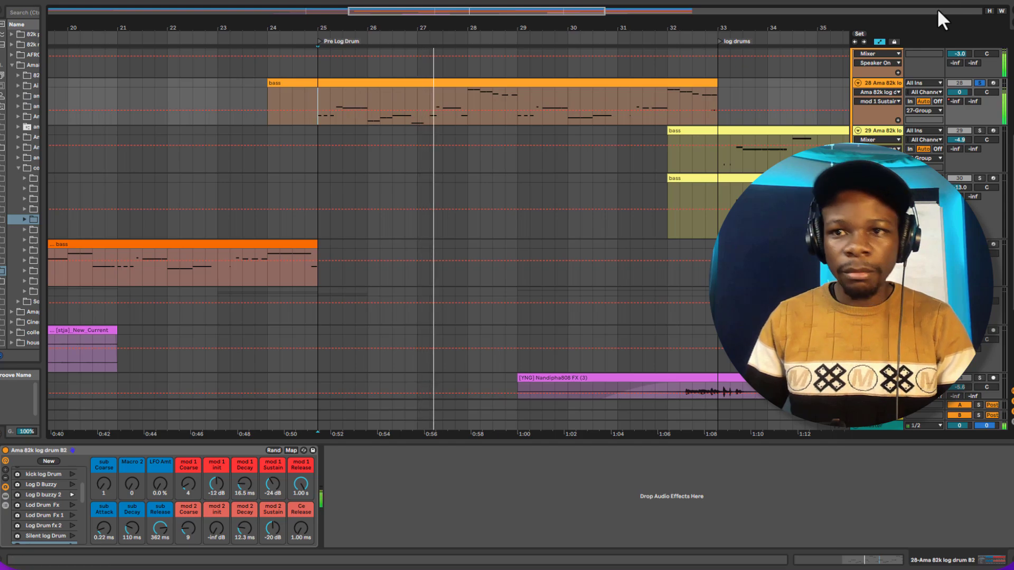
pyautogui.click(879, 42)
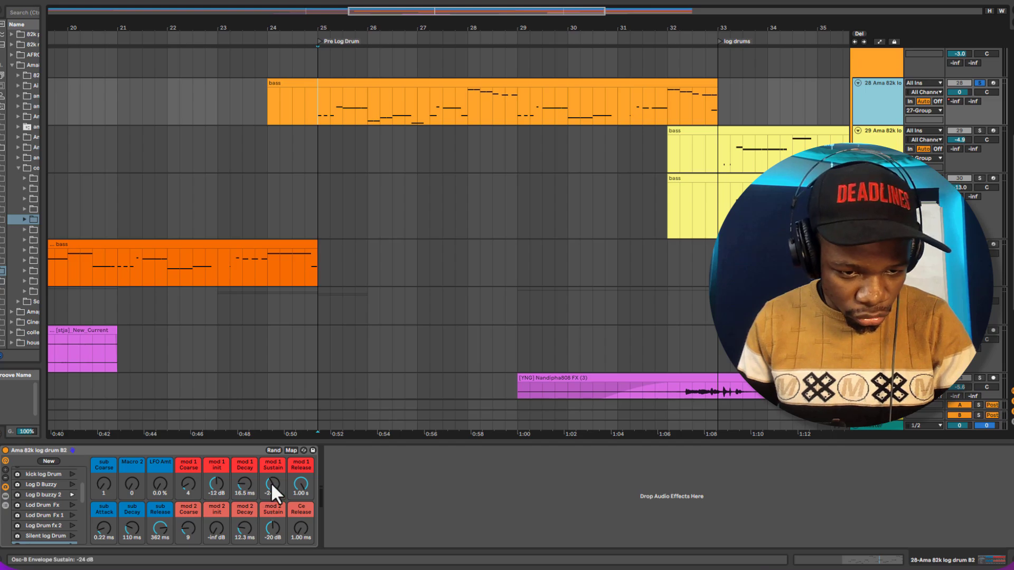
# Set the log drum's mod 1 Sustain to -52 dB, mod 1 init to -16 dB, sub Release to 136 ms and sub Decay to 307 ms.
pyautogui.moveTo(271, 482); pyautogui.dragTo(271, 494)
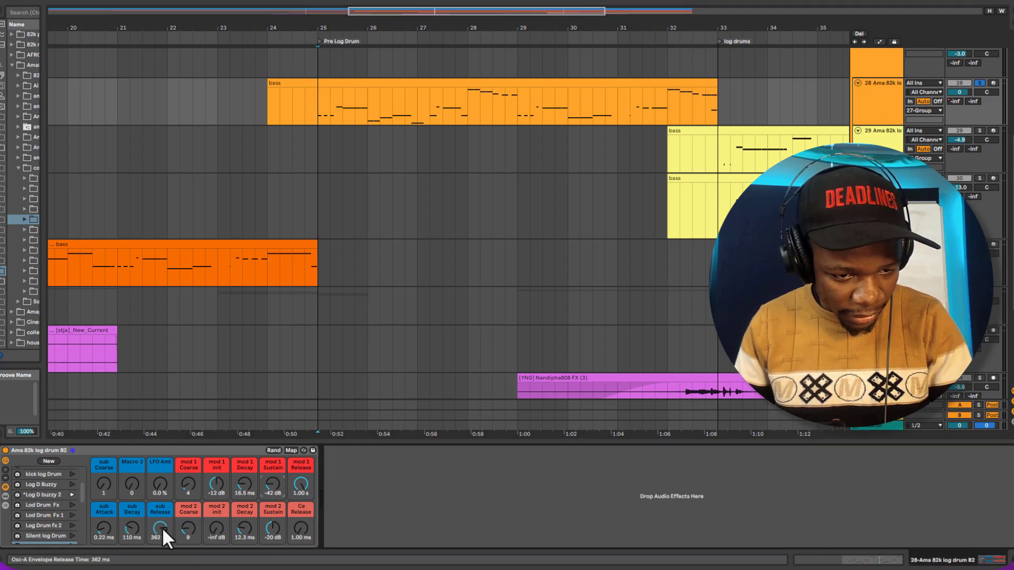
pyautogui.press('space')
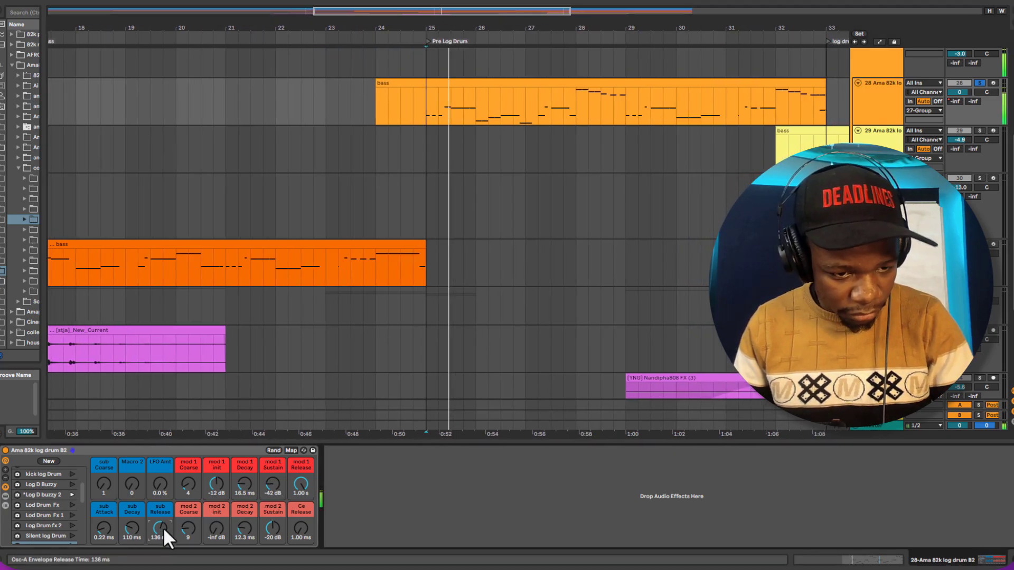
pyautogui.moveTo(272, 480); pyautogui.dragTo(216, 493)
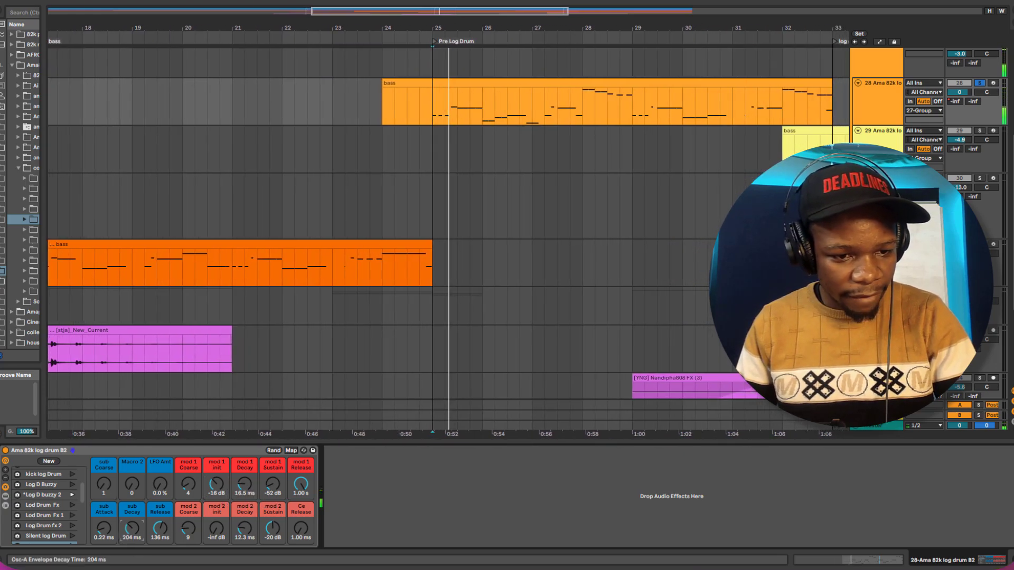
pyautogui.moveTo(131, 527); pyautogui.dragTo(130, 527)
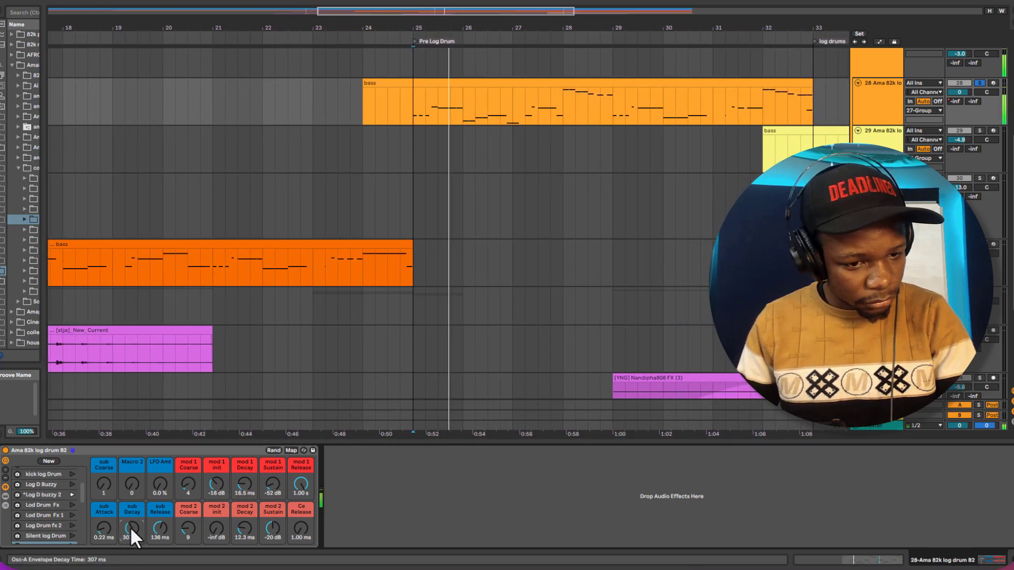
# Unsolo track 28 and play the full arrangement from bar 24 through the Pre Log Drum section.
pyautogui.click(979, 84)
pyautogui.click(312, 109)
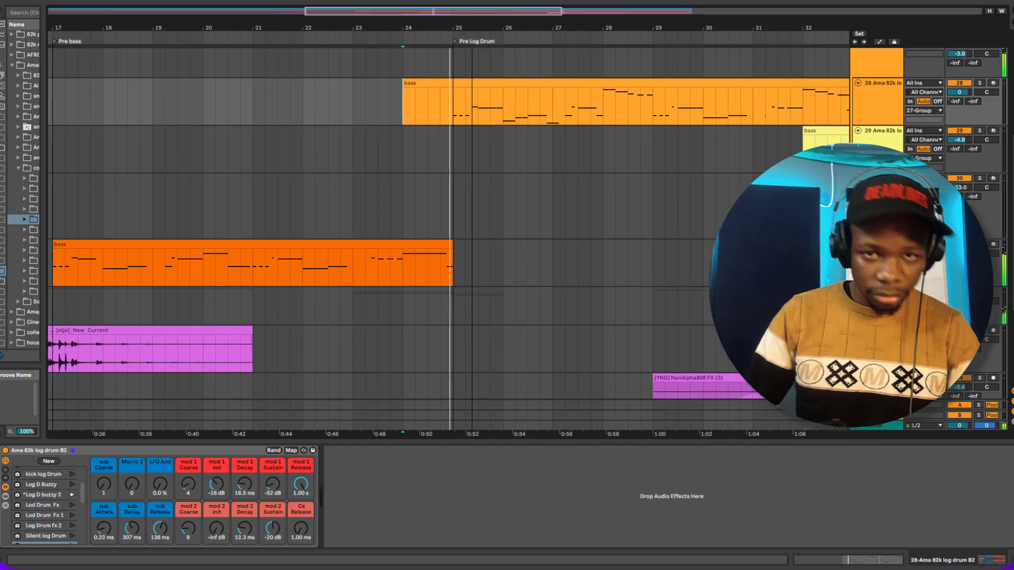
pyautogui.moveTo(481, 25); pyautogui.dragTo(420, 9)
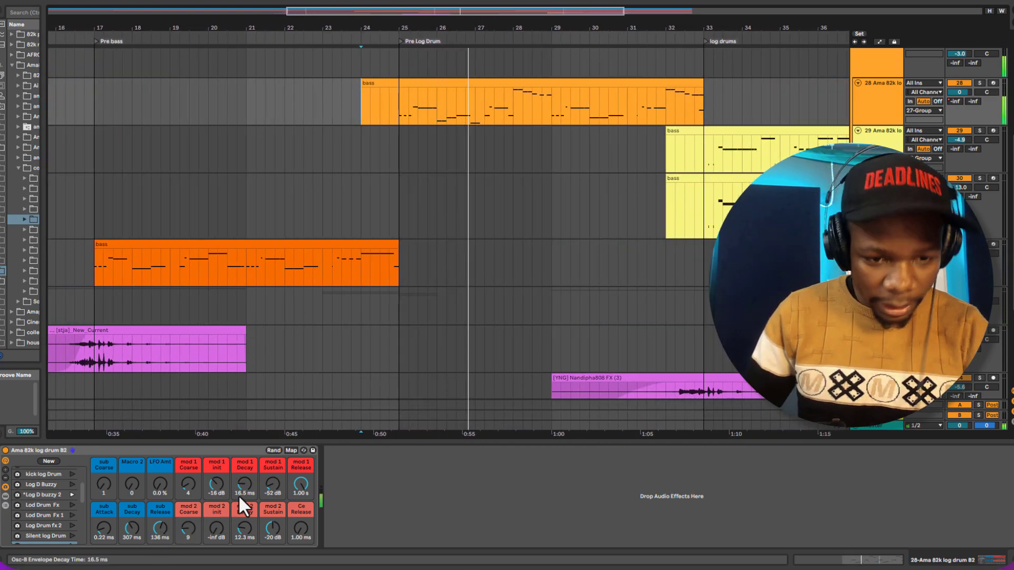
# Set the log drum's mod 1 Sustain to -44 dB and mod 1 init to -18 dB while playing the Pre Log Drum section.
pyautogui.moveTo(268, 482); pyautogui.dragTo(269, 474)
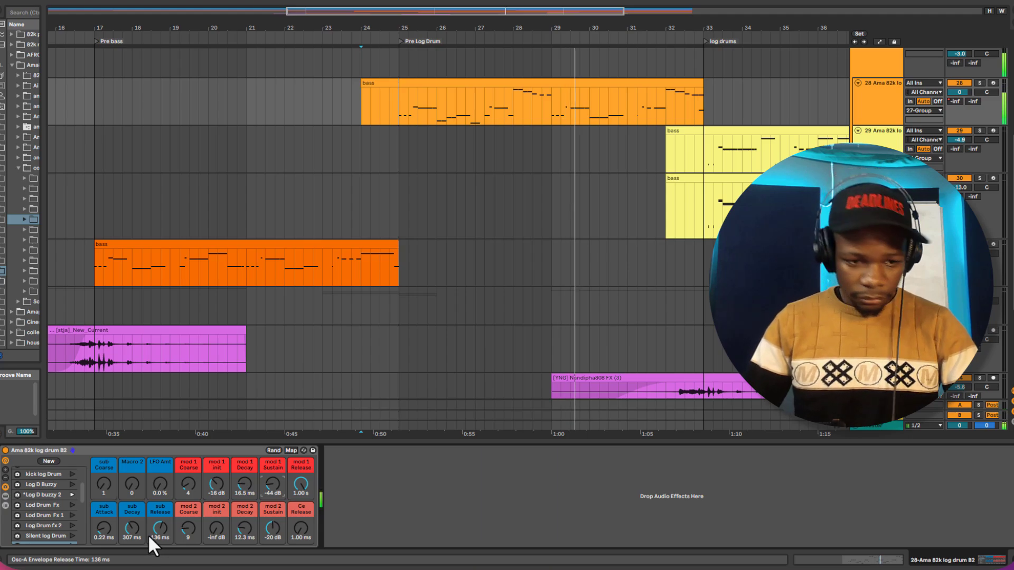
pyautogui.click(216, 483)
pyautogui.press('space')
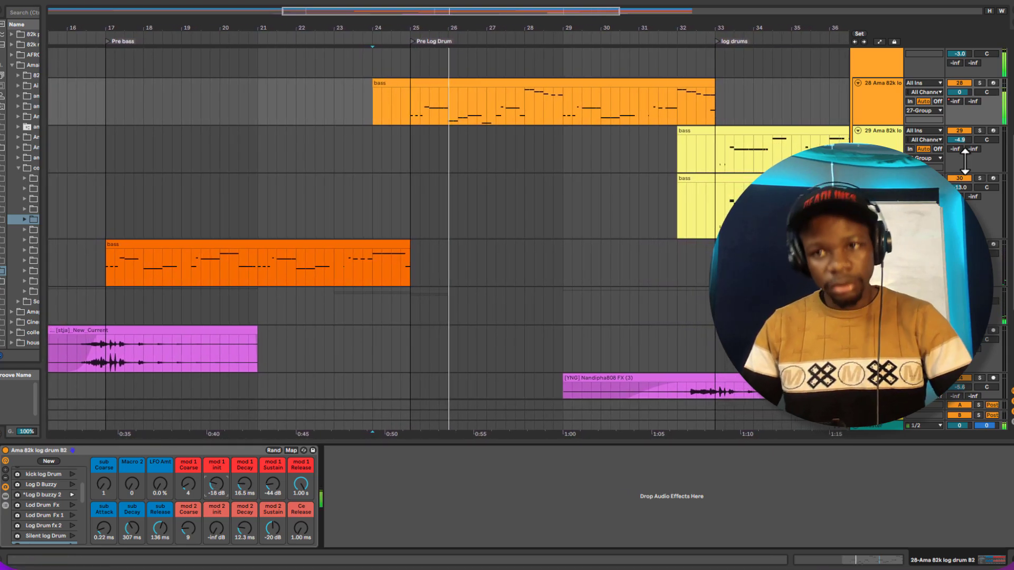
pyautogui.moveTo(467, 29); pyautogui.dragTo(391, 29)
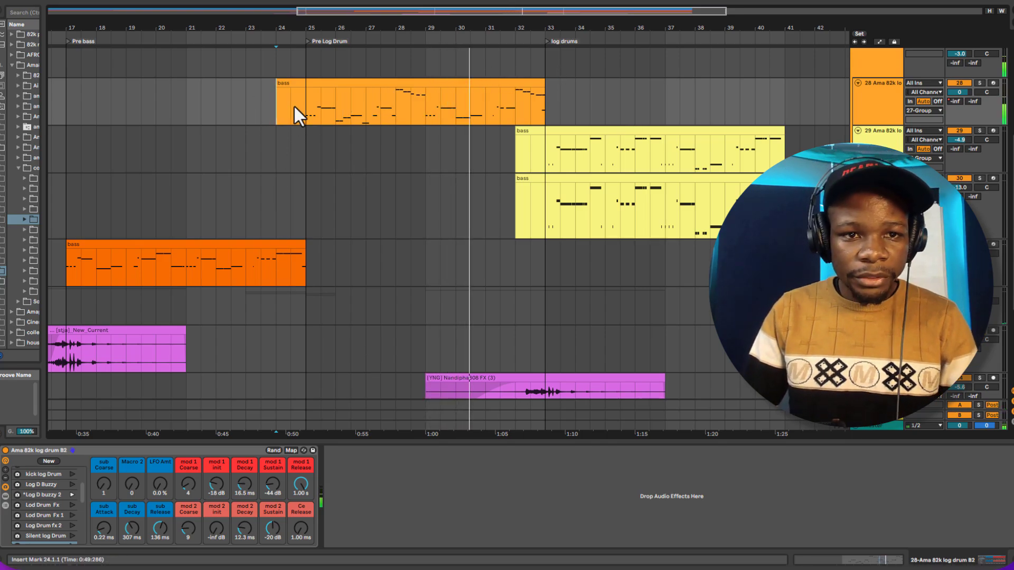
pyautogui.moveTo(367, 108); pyautogui.dragTo(547, 106)
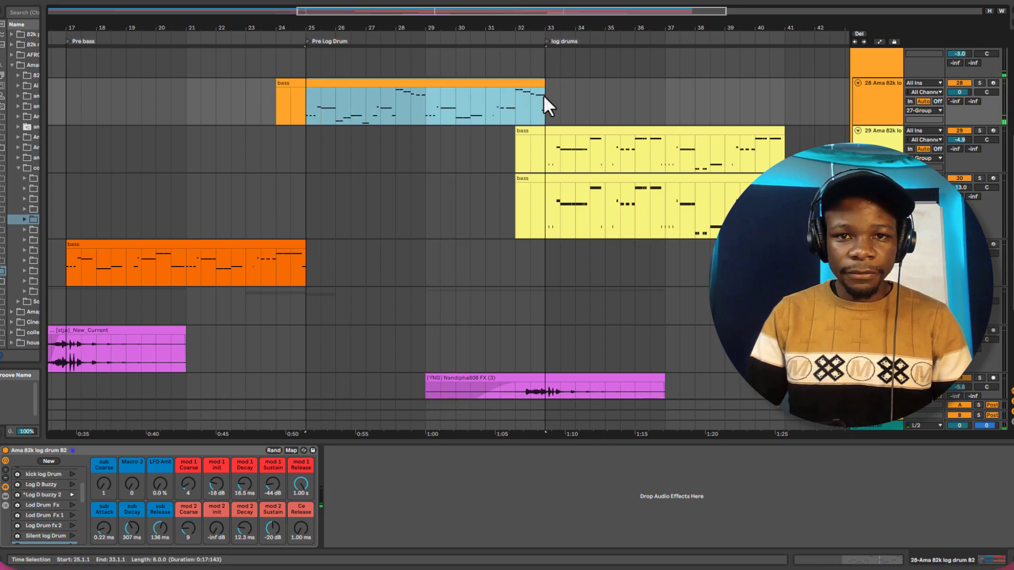
pyautogui.rightClick(358, 94)
pyautogui.click(382, 118)
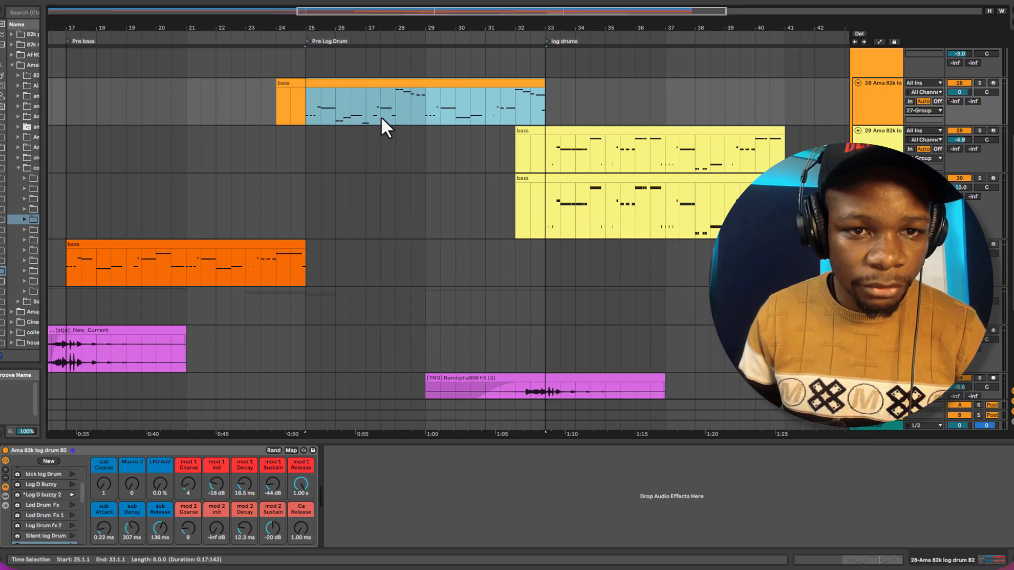
# Move the playback start to bar 25 and duplicate log drum track 28 together with its bass clip.
pyautogui.click(306, 267)
pyautogui.scroll(1, 324, 285)
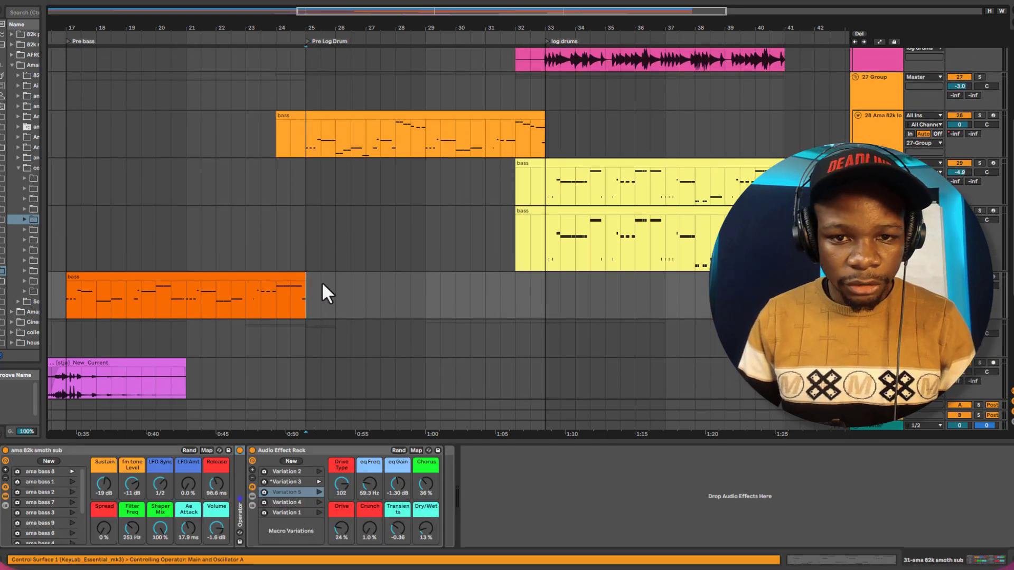
pyautogui.scroll(1, 321, 281)
pyautogui.scroll(-2, 321, 280)
pyautogui.click(874, 122)
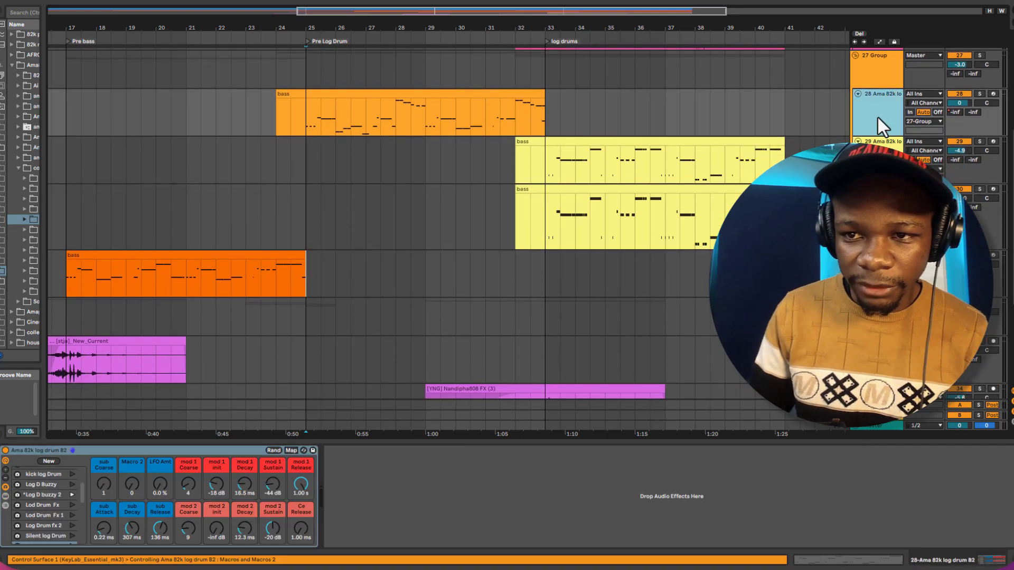
pyautogui.hotkey('ctrl', 'd')
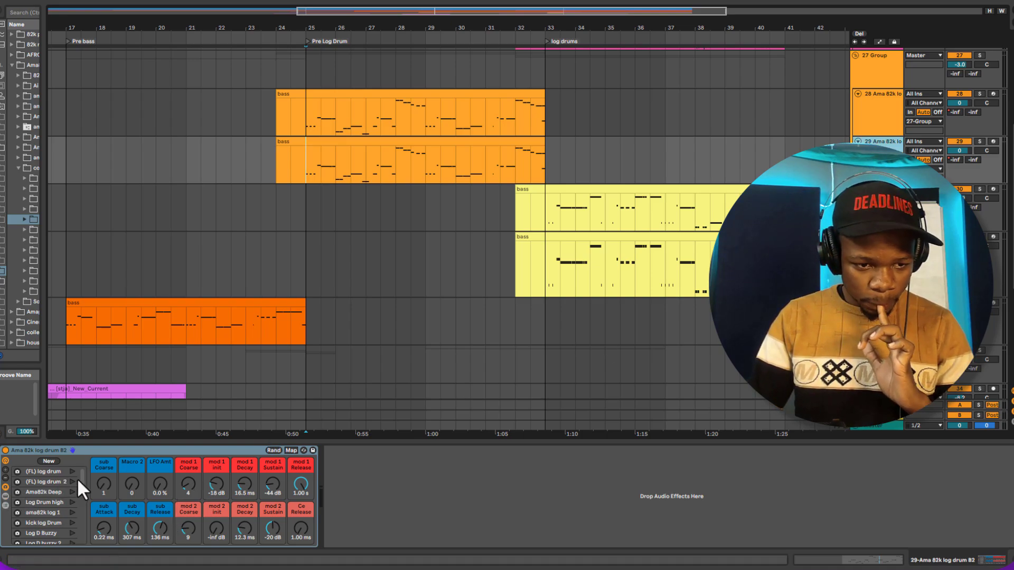
# Solo the duplicated track 29, play it from bar 25 and recall its rack's sub 4 and then sub 5 variation.
pyautogui.scroll(-5, 79, 488)
pyautogui.moveTo(84, 535); pyautogui.dragTo(82, 524)
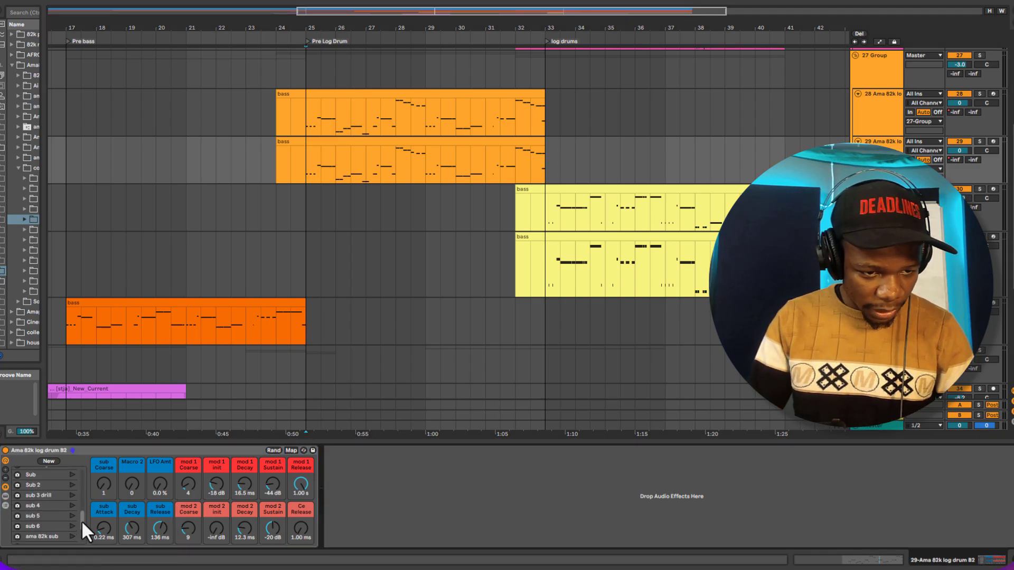
pyautogui.click(980, 142)
pyautogui.press('space')
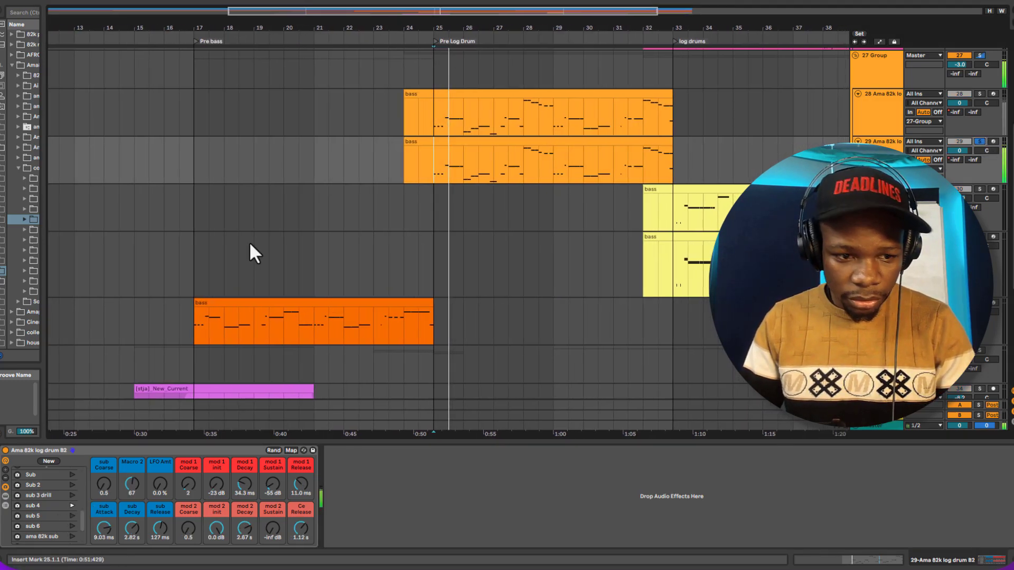
pyautogui.click(71, 517)
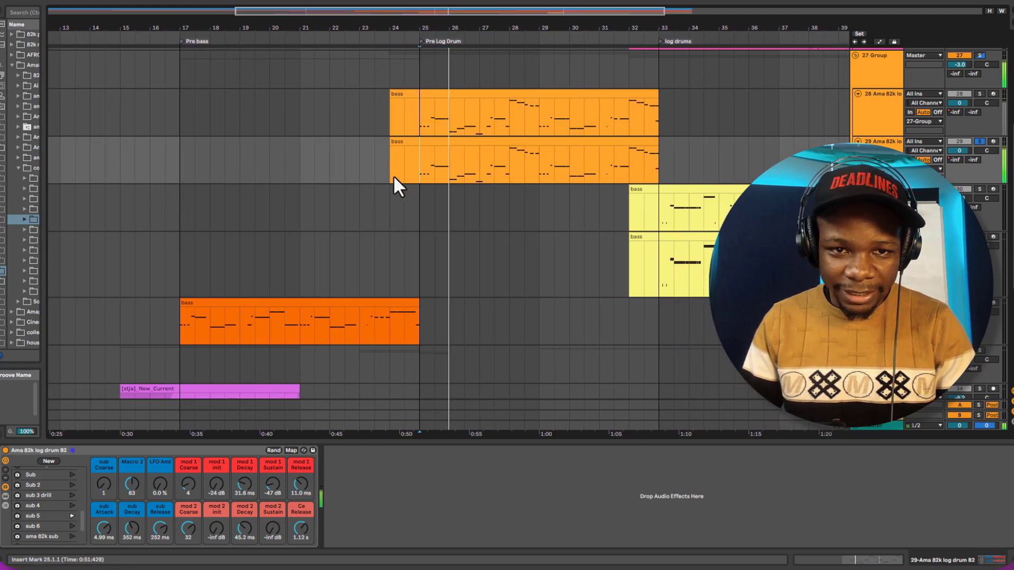
# Select the bass clip on track 29 and listen to tracks 28 and 29 soloed together from bar 24.
pyautogui.click(460, 141)
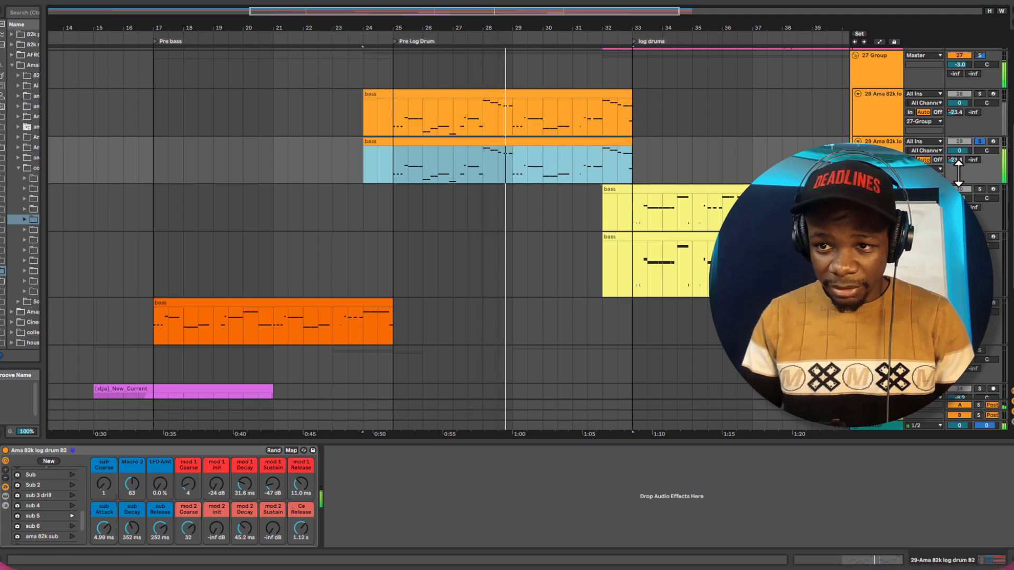
pyautogui.click(978, 93)
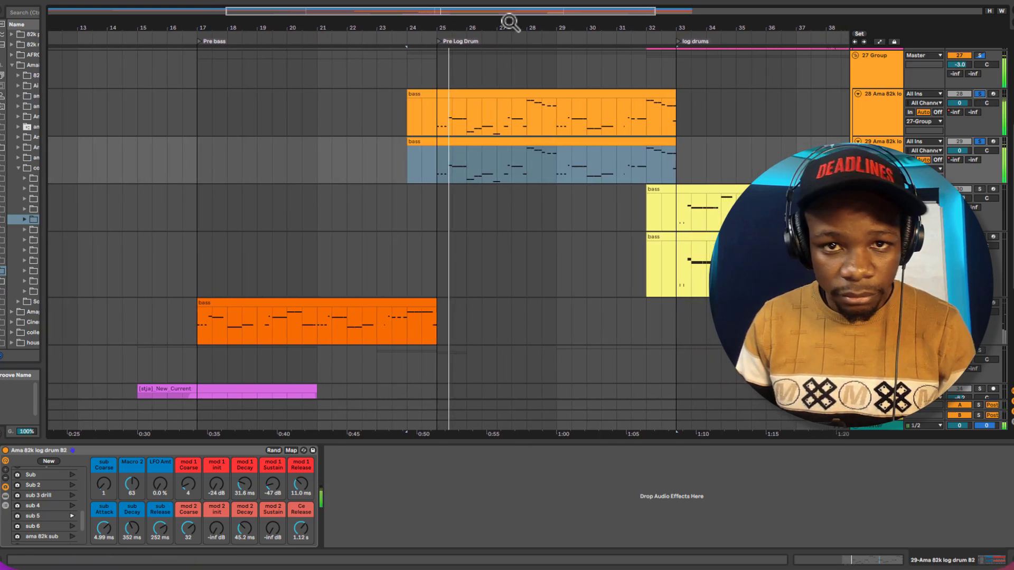
pyautogui.moveTo(499, 26); pyautogui.dragTo(451, 12)
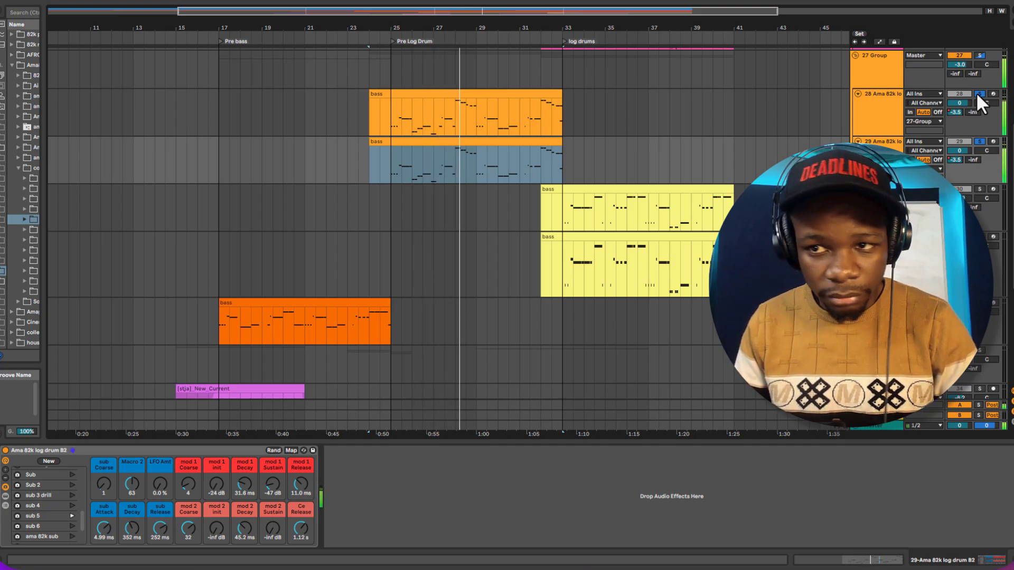
# Unsolo both log drum tracks and replay the full arrangement from bar 24.
pyautogui.click(977, 93)
pyautogui.press('space')
pyautogui.press('space')
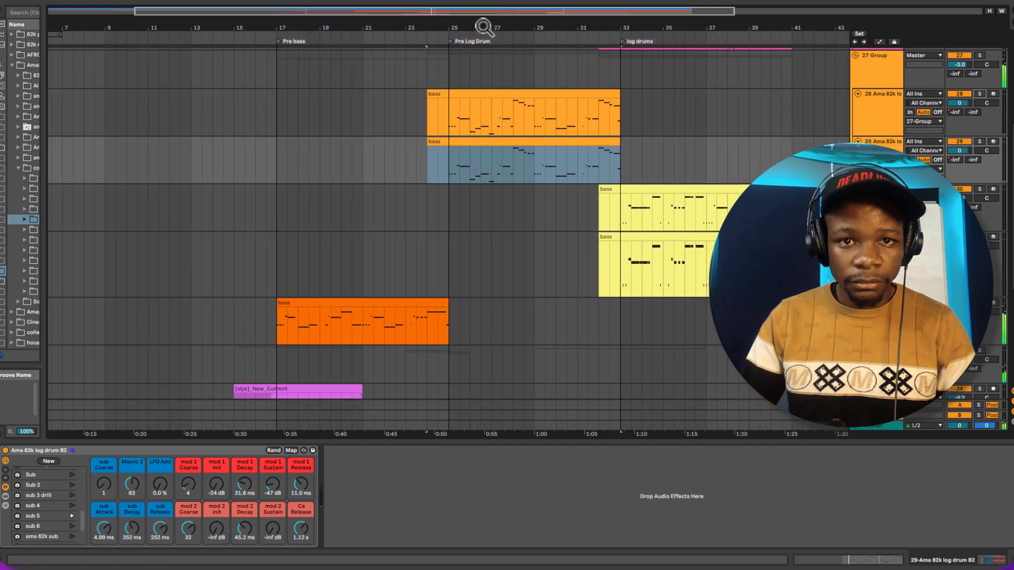
pyautogui.moveTo(482, 27); pyautogui.dragTo(422, 11)
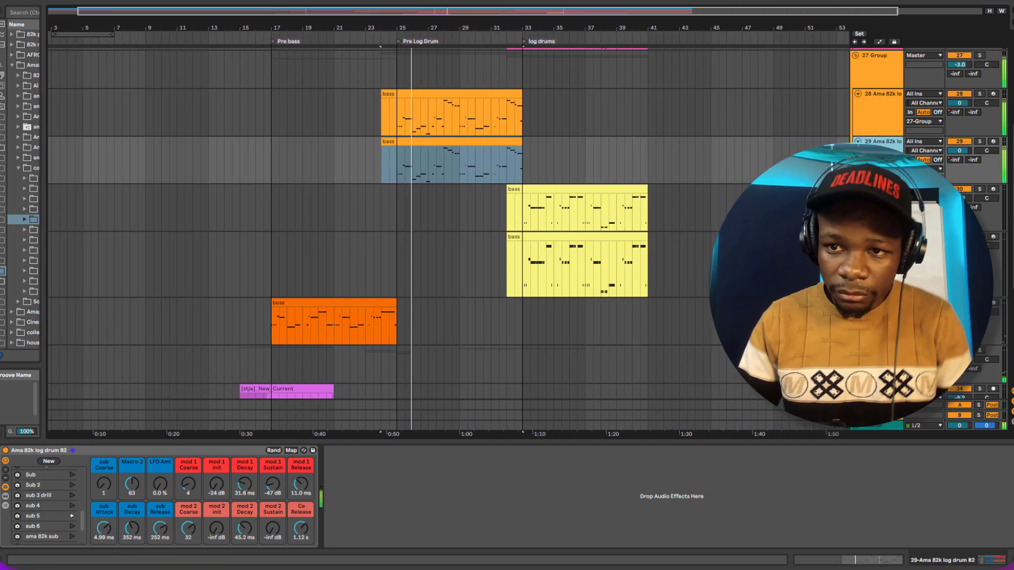
# Lower track 29's volume to -5.5 dB and listen to the layered log drums up to the log drums section.
pyautogui.moveTo(959, 150); pyautogui.dragTo(960, 167)
pyautogui.scroll(-5, 637, 214)
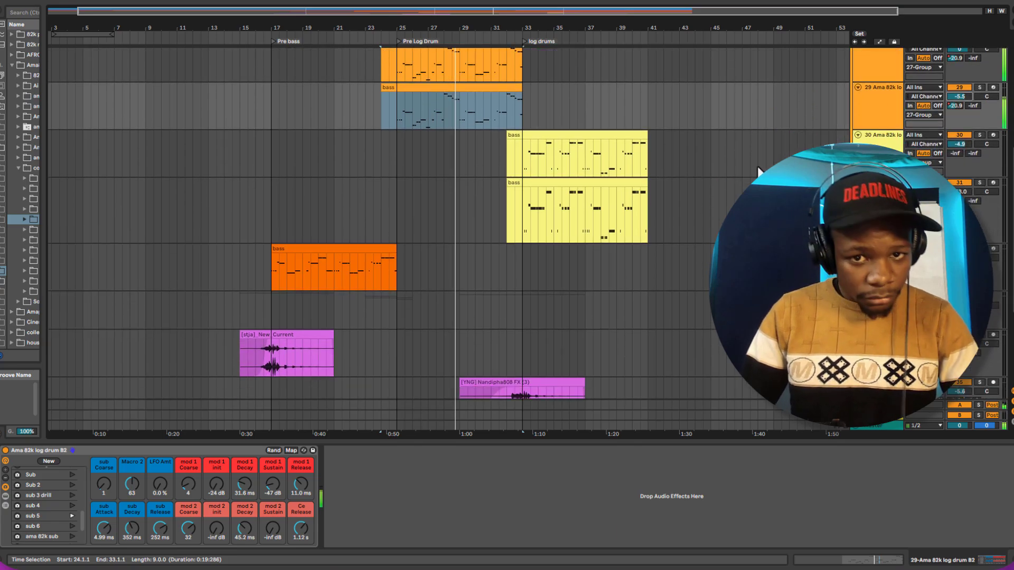
pyautogui.scroll(3, 636, 214)
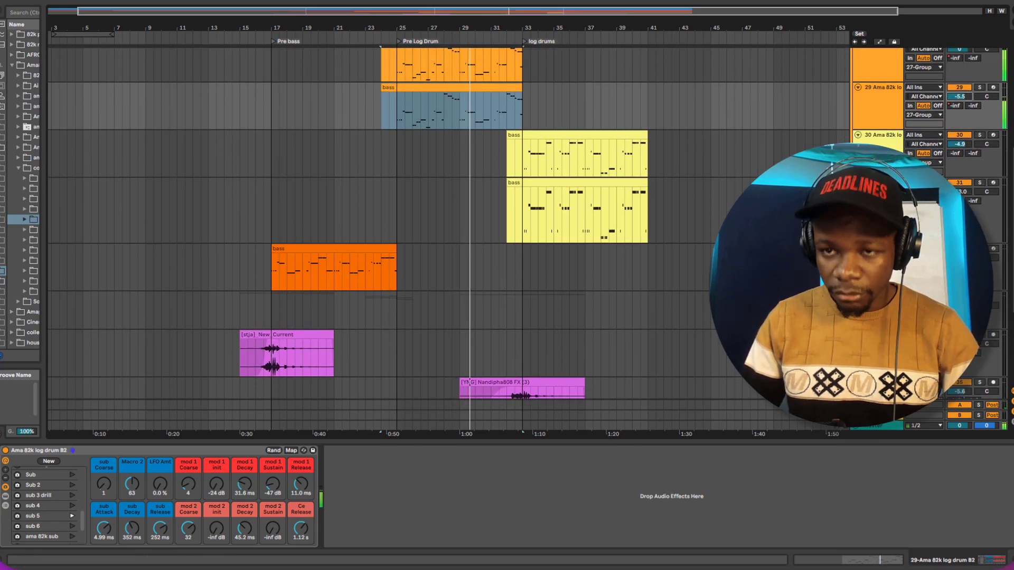
pyautogui.scroll(4, 637, 153)
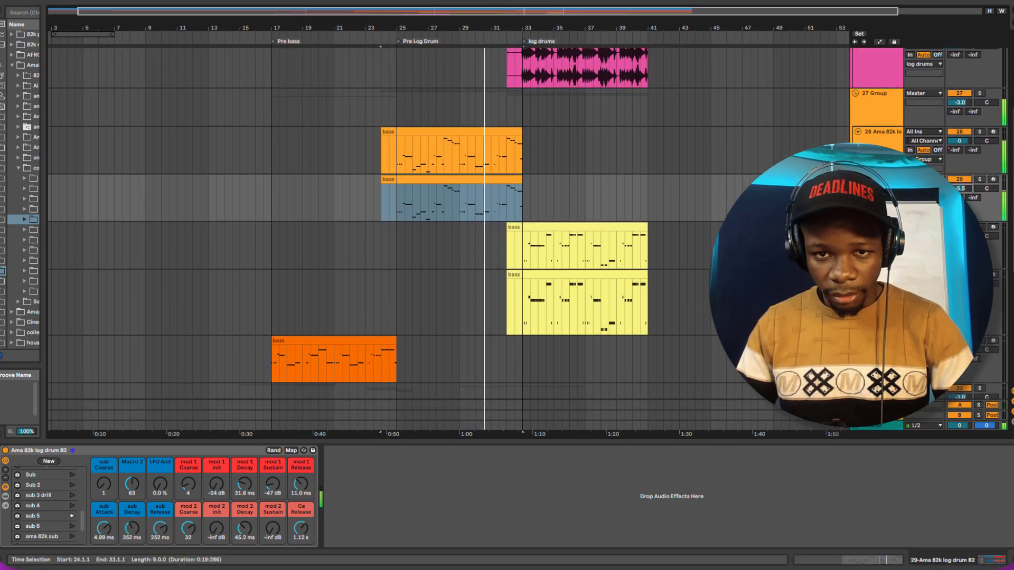
pyautogui.scroll(-9, 637, 153)
pyautogui.scroll(3, 637, 154)
pyautogui.click(512, 126)
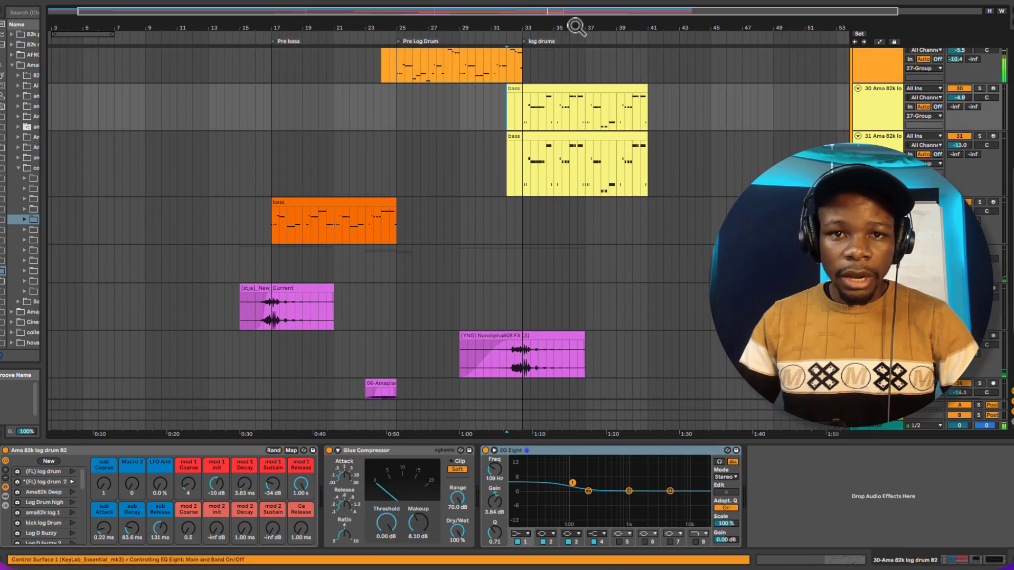
pyautogui.moveTo(655, 25); pyautogui.dragTo(605, 21)
pyautogui.scroll(3, 594, 293)
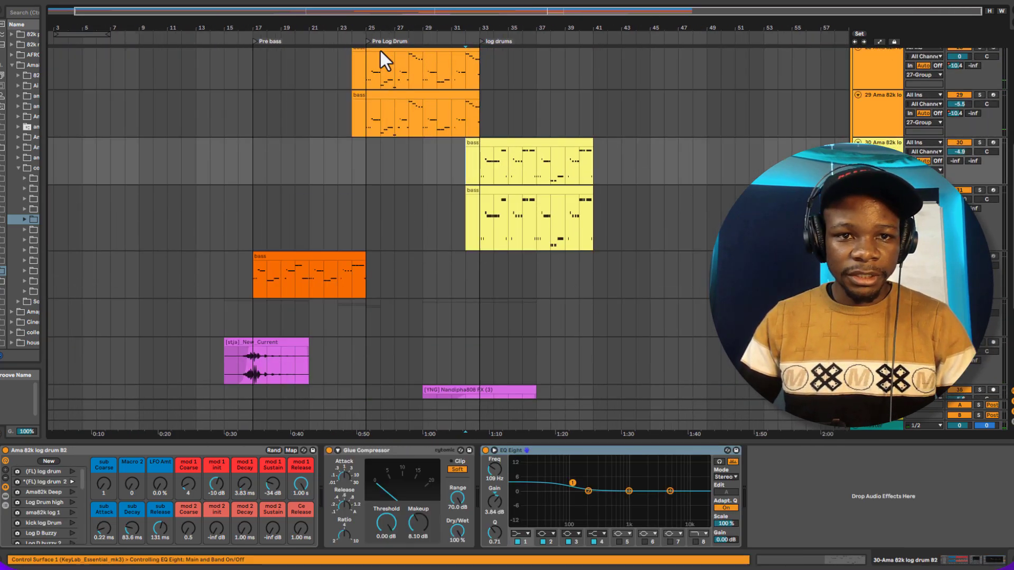
# Recall the silent 3 and then the Silent 2 variation in track 28's log drum rack.
pyautogui.click(868, 79)
pyautogui.scroll(2, 866, 102)
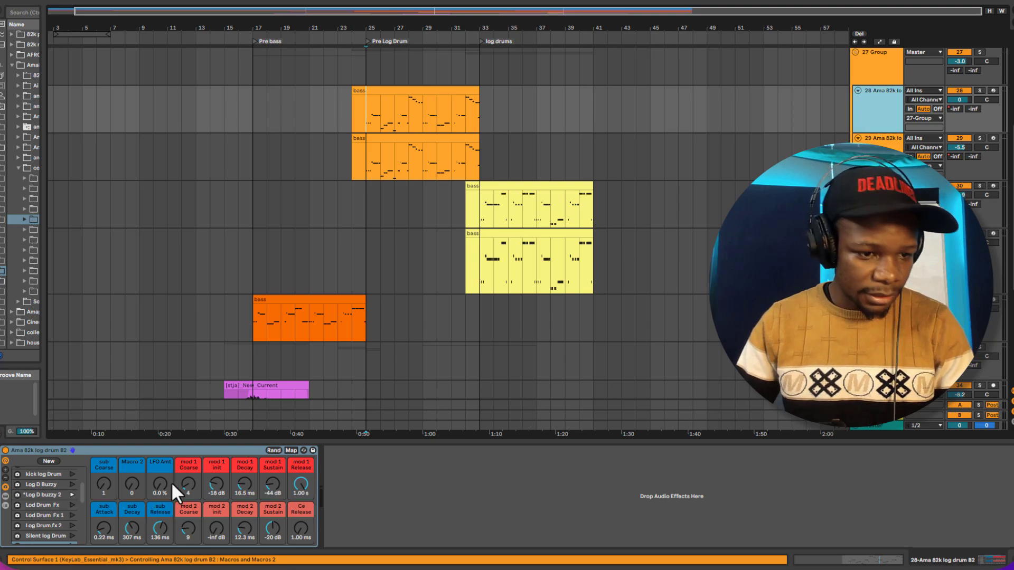
pyautogui.moveTo(82, 493); pyautogui.dragTo(81, 513)
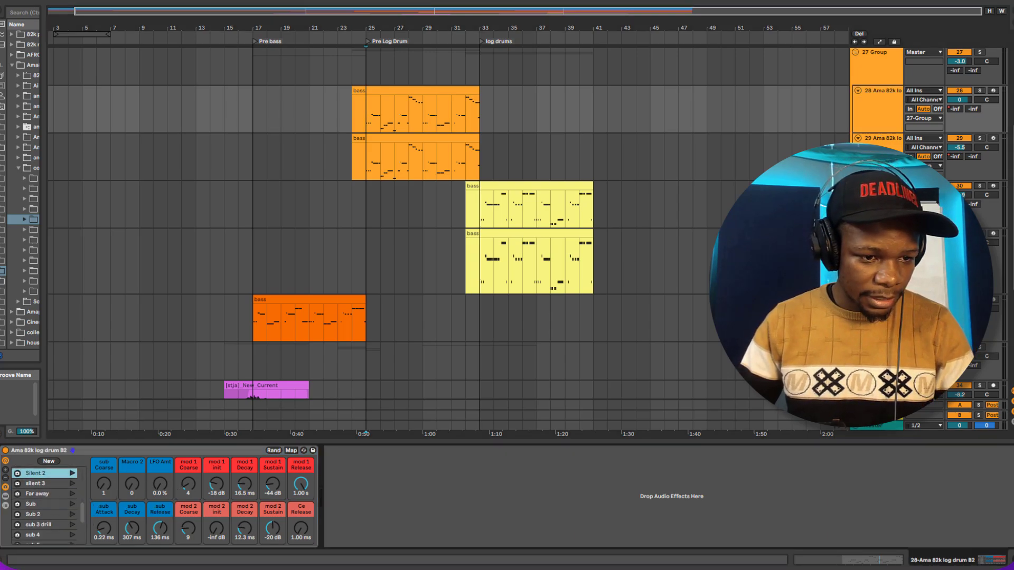
pyautogui.click(71, 483)
pyautogui.scroll(2, 65, 510)
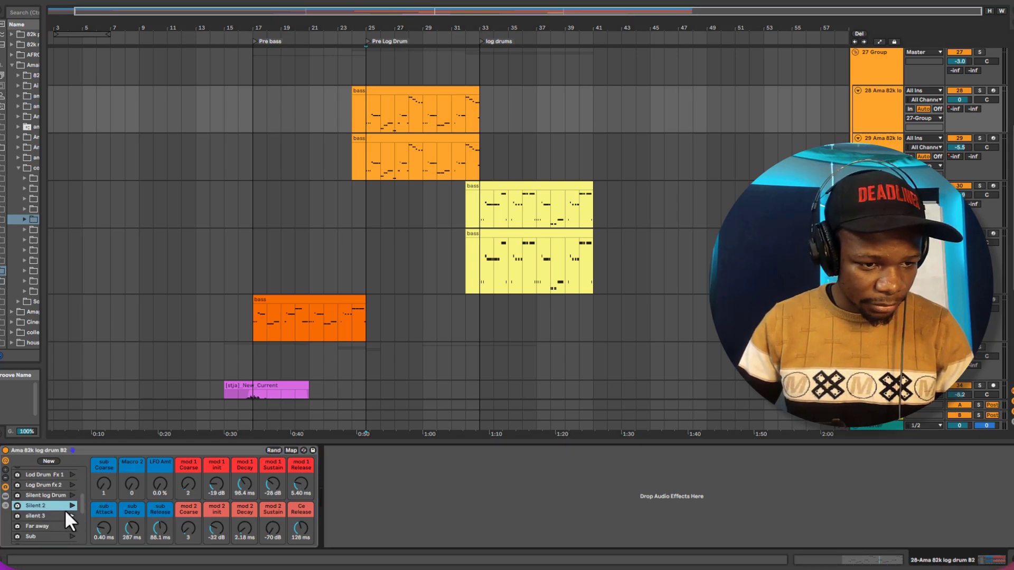
pyautogui.click(69, 506)
# Play the arrangement from bar 25 and lower track 29's volume to -10.3 dB.
pyautogui.press('space')
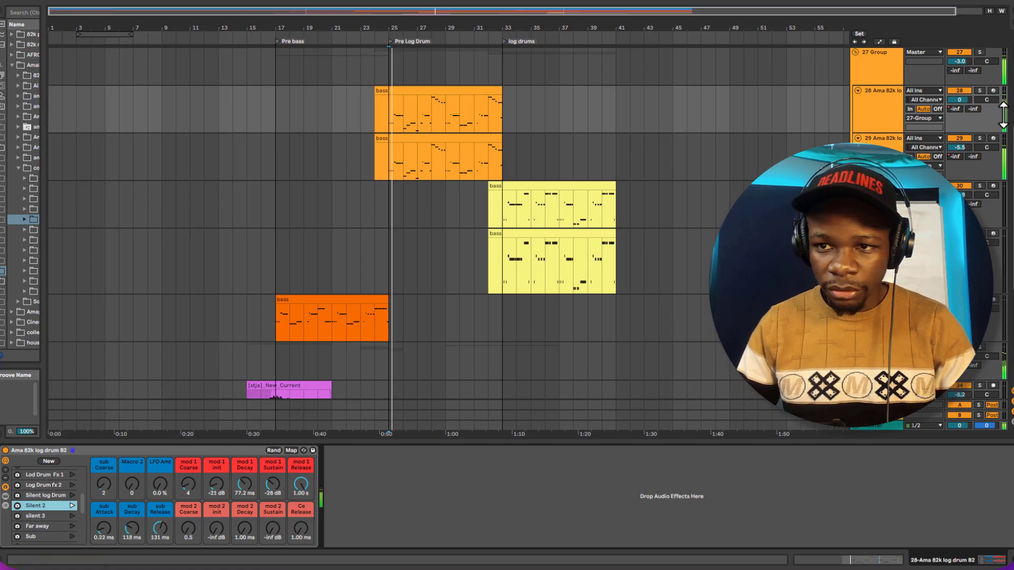
pyautogui.click(967, 149)
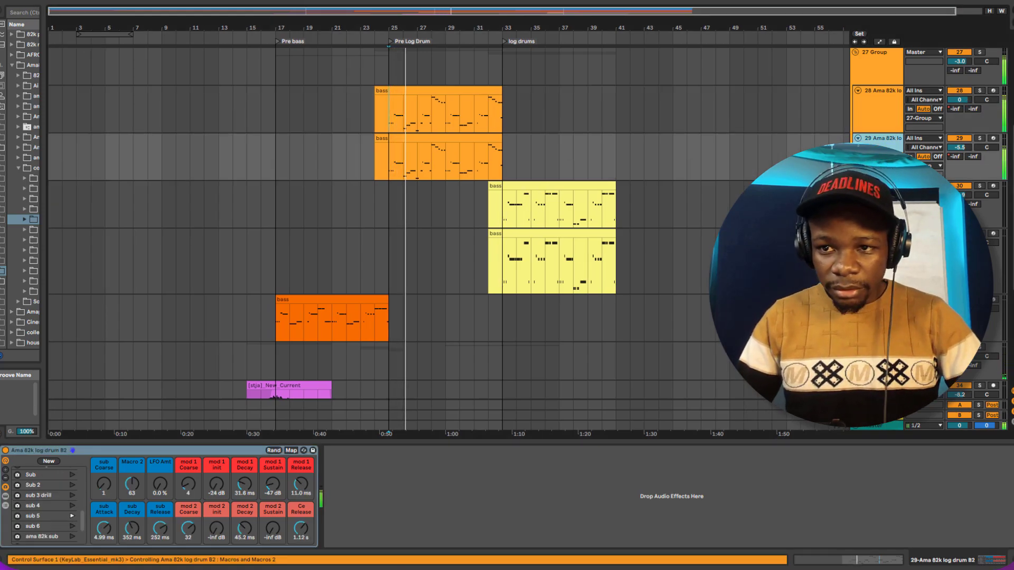
pyautogui.moveTo(967, 149); pyautogui.dragTo(967, 164)
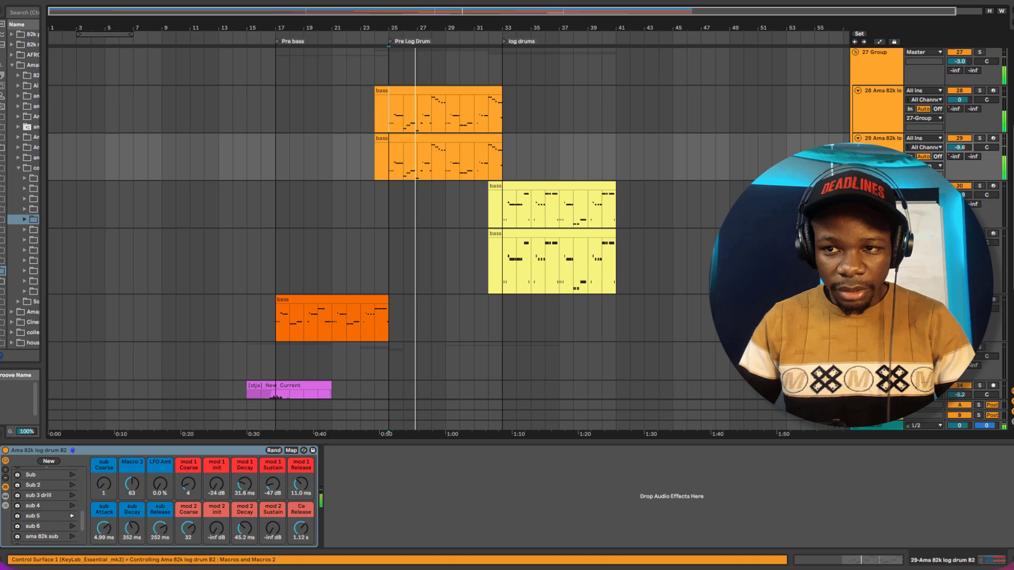
# Set track 28's mod 1 Sustain to -25 dB and sub Decay to 377 ms, with track 29's volume at -11.8 dB.
pyautogui.click(878, 125)
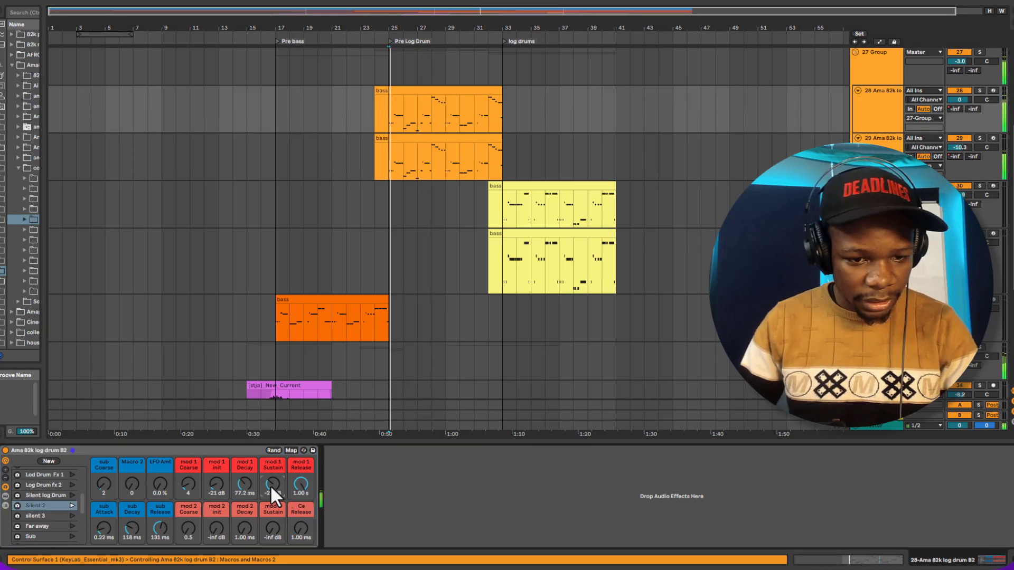
pyautogui.moveTo(270, 486); pyautogui.dragTo(270, 479)
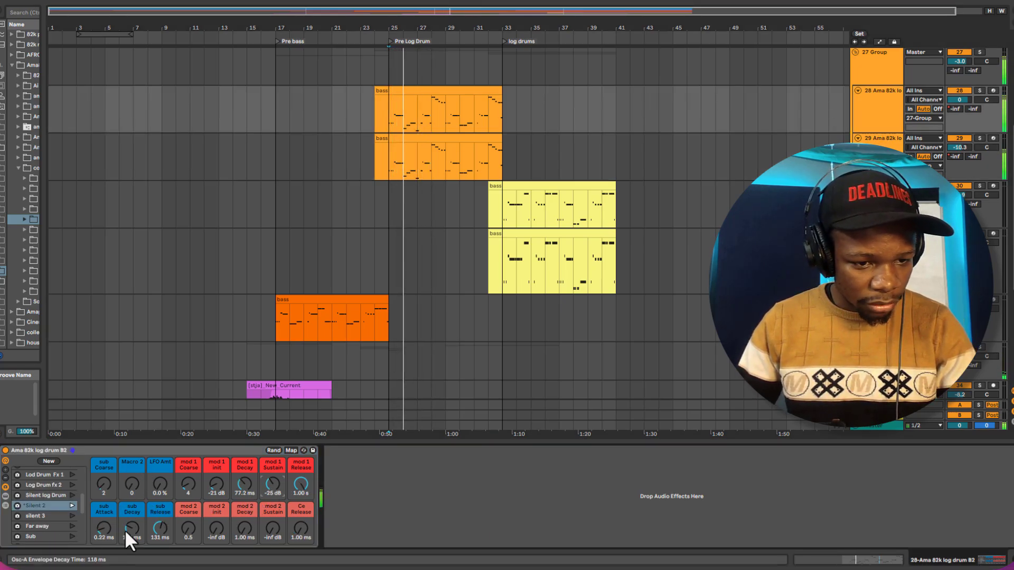
pyautogui.moveTo(126, 531); pyautogui.dragTo(125, 528)
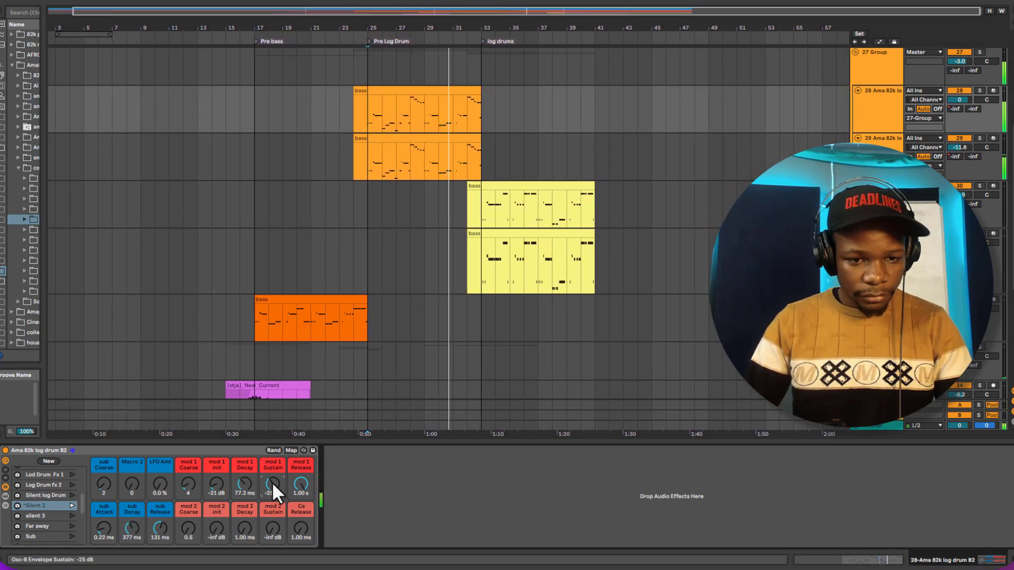
# Solo track 30, play the log drums section from bar 33 and select the track's log drum rack.
pyautogui.scroll(-2, 400, 165)
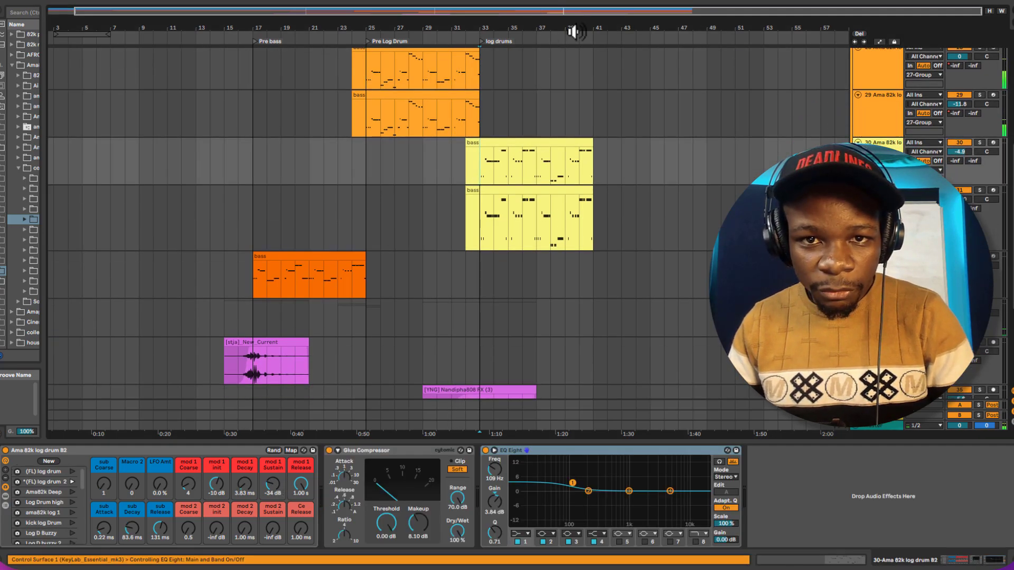
pyautogui.moveTo(587, 27); pyautogui.dragTo(412, 74)
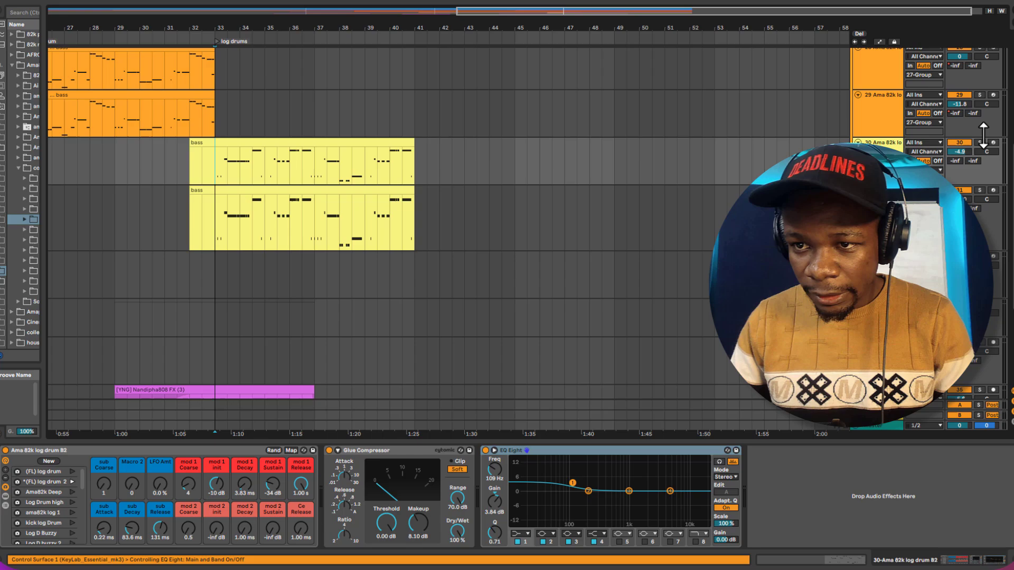
pyautogui.click(978, 142)
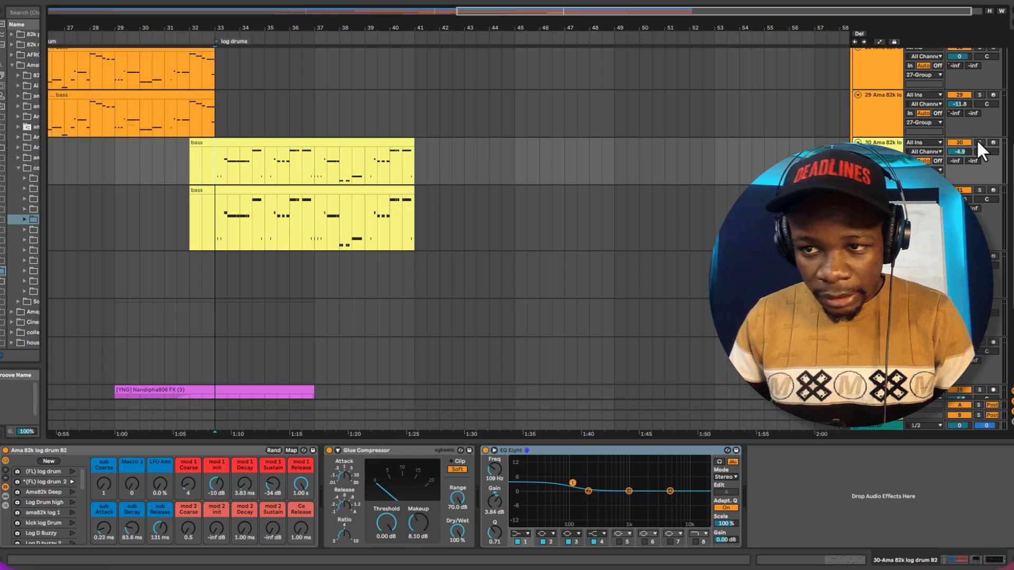
pyautogui.press('space')
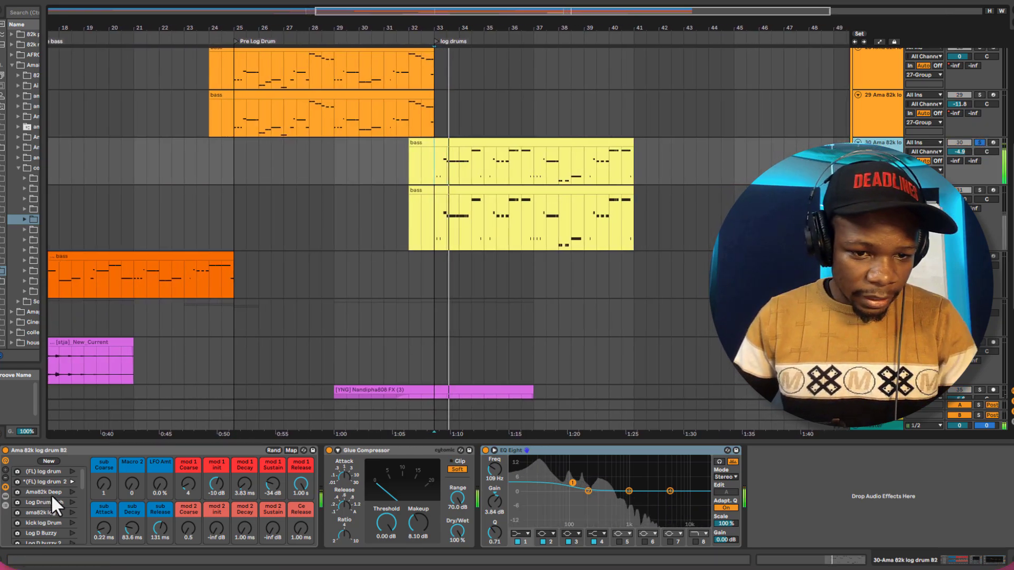
pyautogui.click(47, 453)
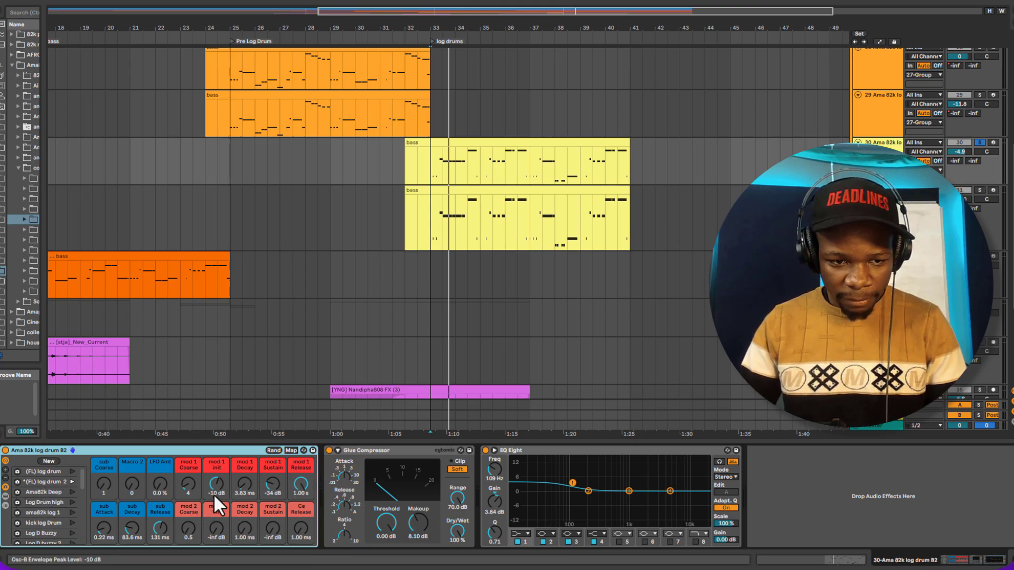
# Recall the (FL) log drum and then the (FL) log drum 2 variation on track 30, setting mod 1 init to -10 dB and sub Decay to 89.5 ms.
pyautogui.click(69, 472)
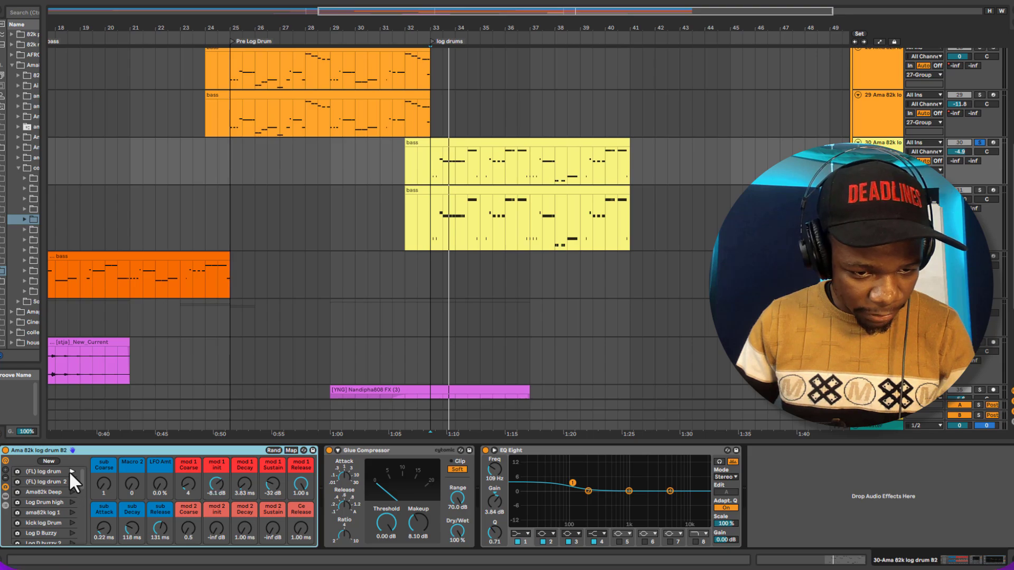
pyautogui.click(74, 483)
pyautogui.press('space')
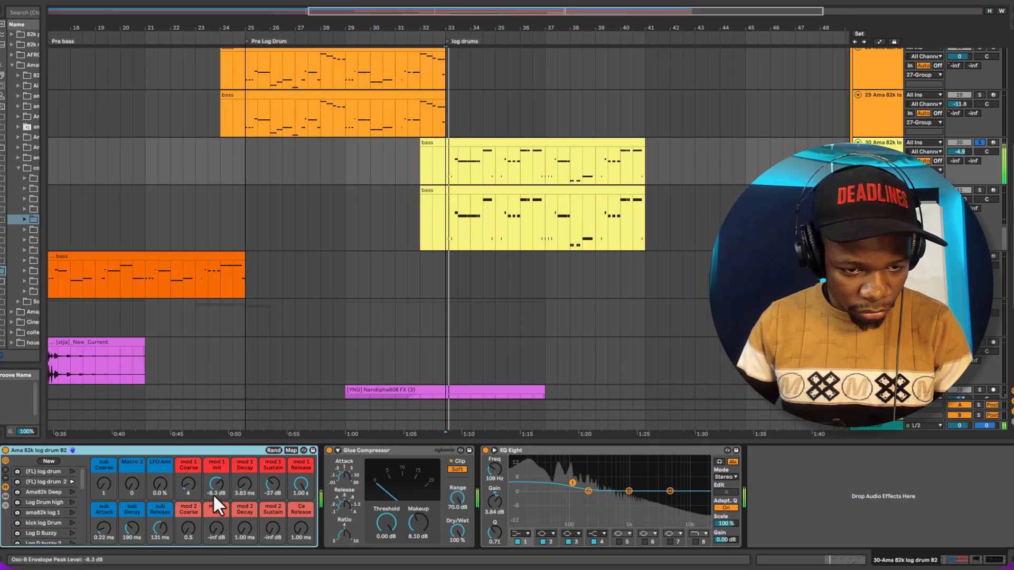
pyautogui.moveTo(214, 484); pyautogui.dragTo(200, 489)
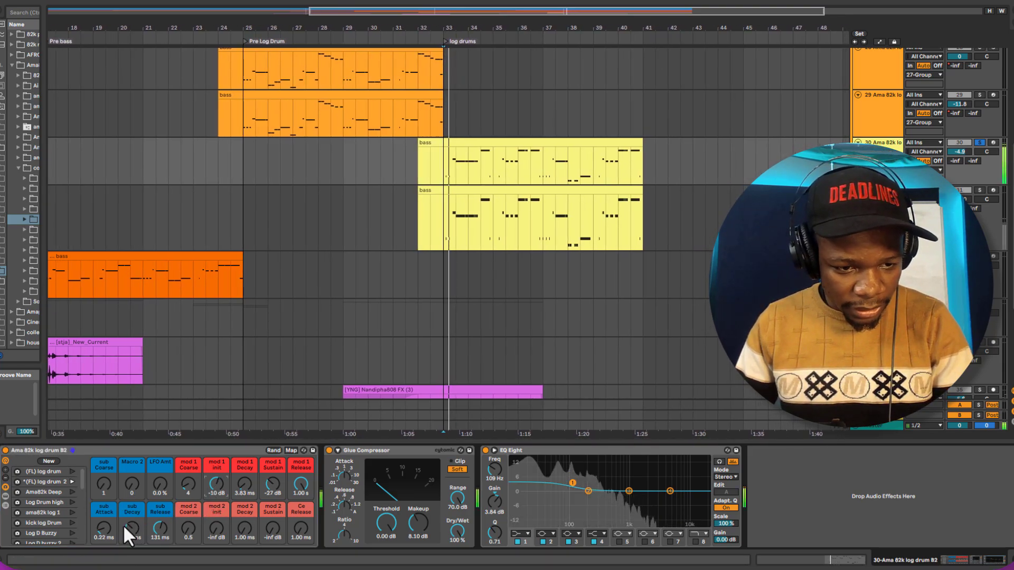
pyautogui.moveTo(127, 527); pyautogui.dragTo(127, 542)
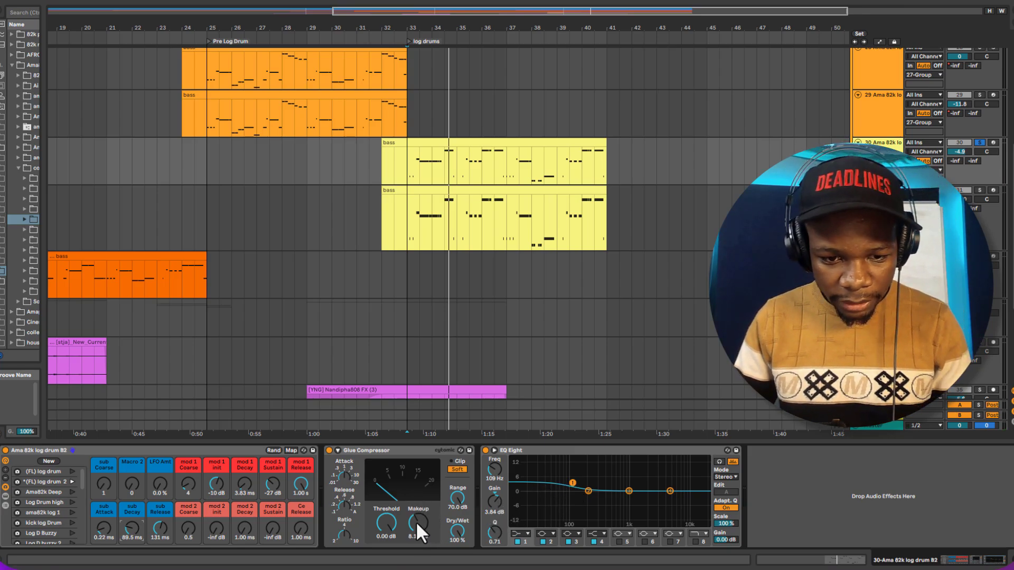
# Reset the Makeup gain of track 30's Glue Compressor and raise it to 8.25 dB while the log drum plays.
pyautogui.click(383, 478)
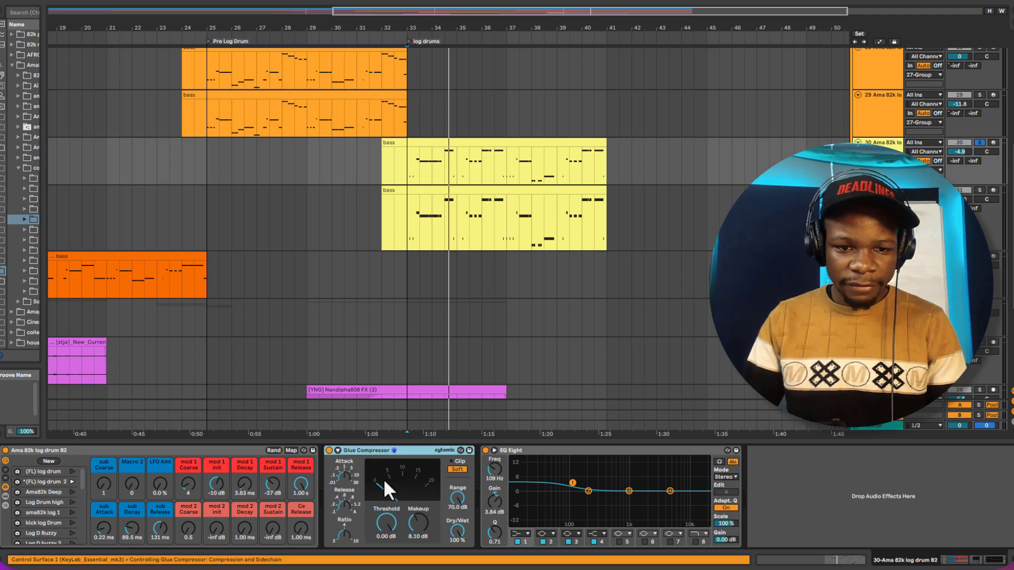
pyautogui.doubleClick(416, 520)
pyautogui.press('space')
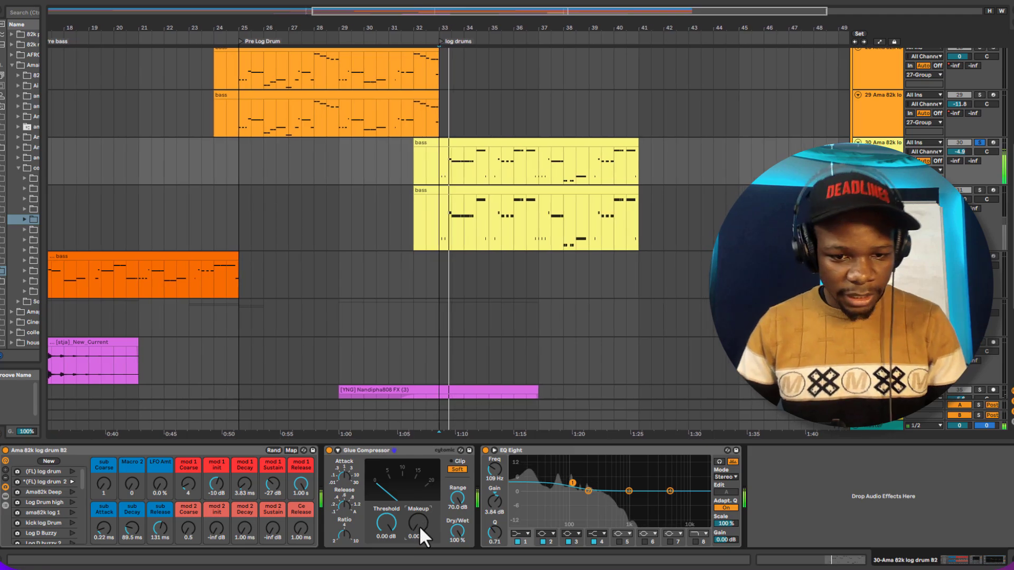
pyautogui.moveTo(416, 524); pyautogui.dragTo(416, 493)
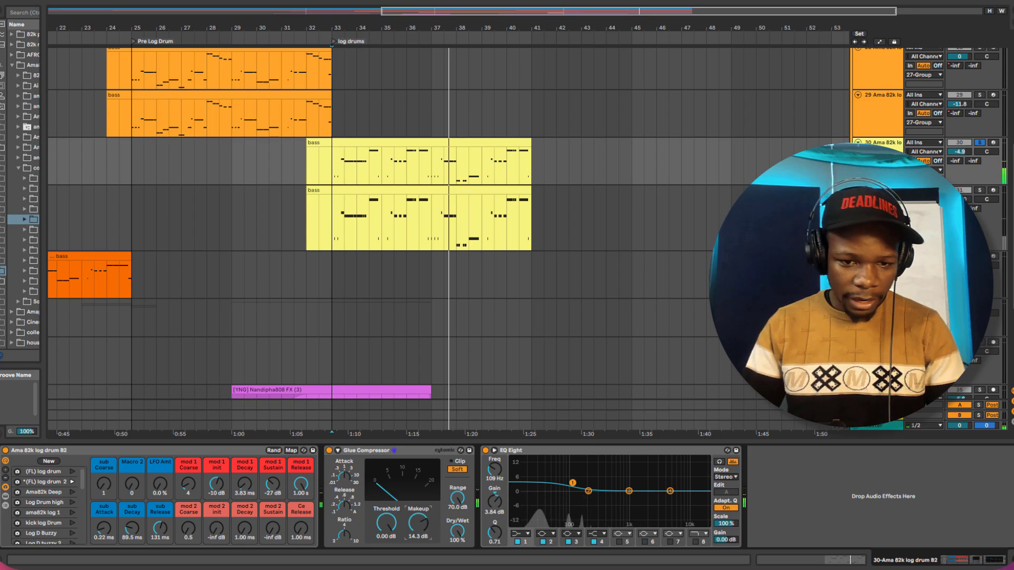
pyautogui.moveTo(423, 515)
pyautogui.mouseDown()
pyautogui.moveTo(416, 534)
pyautogui.moveTo(426, 532)
pyautogui.moveTo(419, 520)
pyautogui.mouseUp()
pyautogui.press('space')
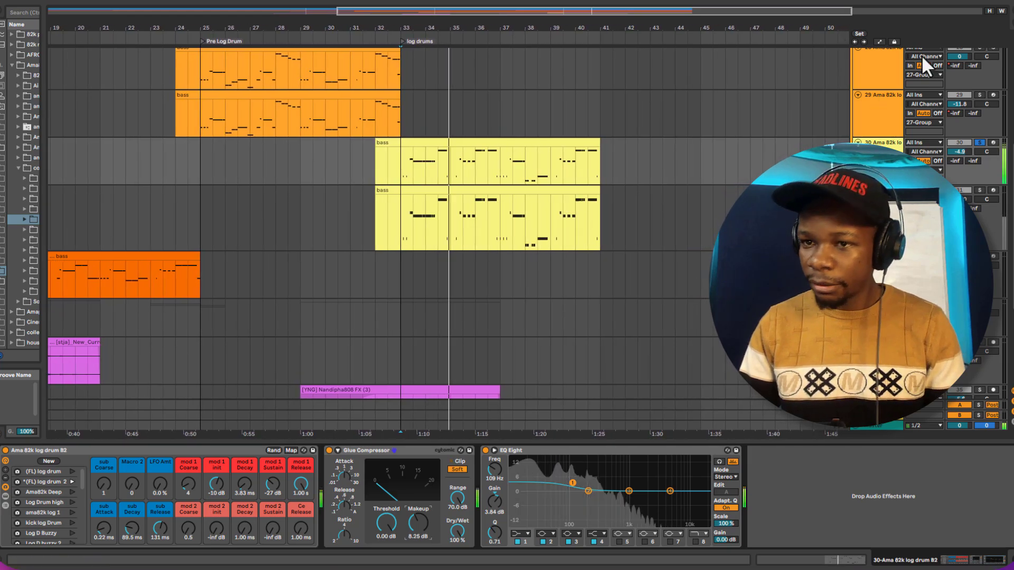
# Duplicate track 31 with its log drum clip and select the copied clip's range from 33.3.1 to 41.1.1.
pyautogui.scroll(-1, 955, 105)
pyautogui.scroll(-2, 880, 129)
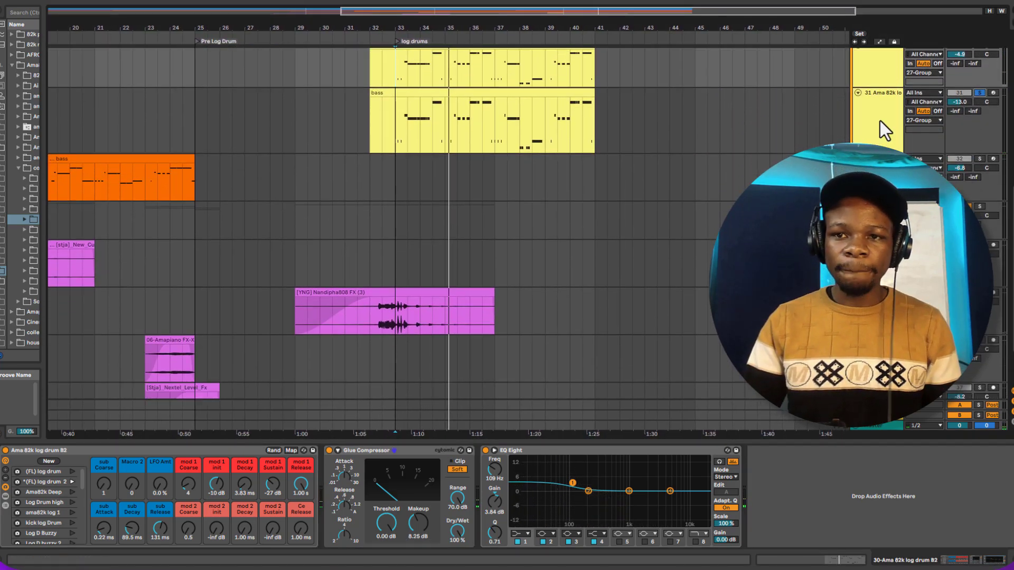
pyautogui.click(880, 129)
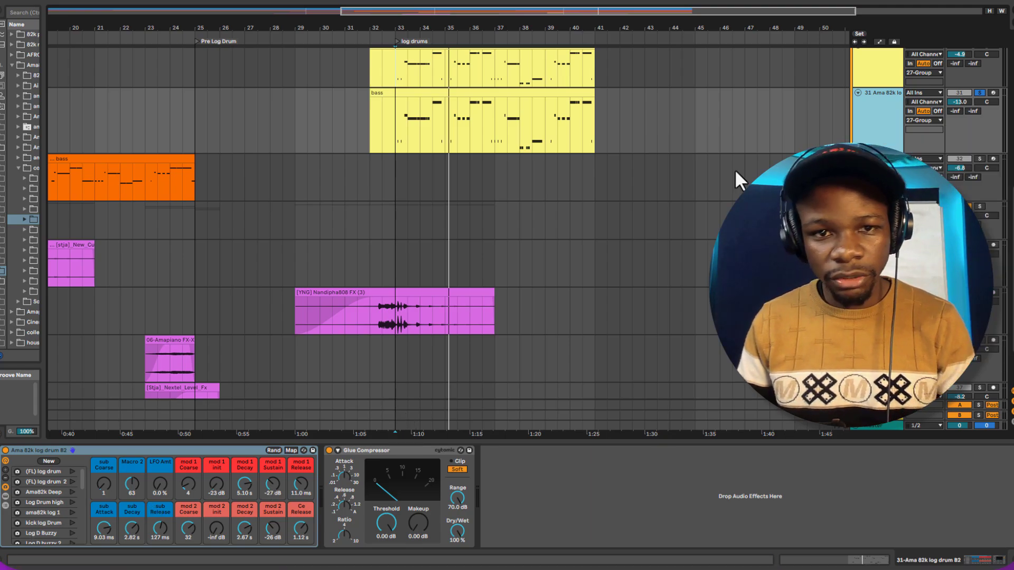
pyautogui.hotkey('ctrl', 'd')
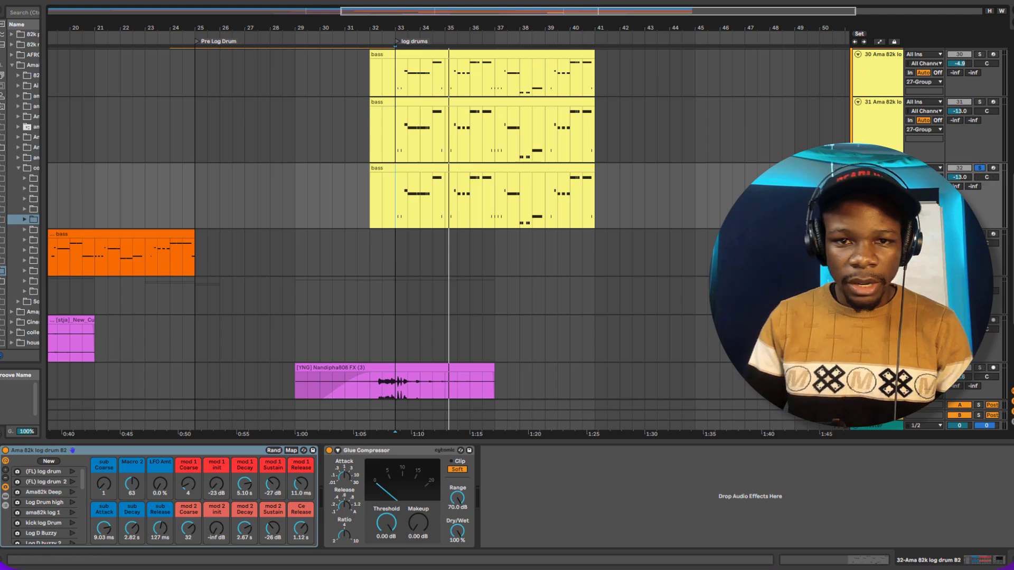
pyautogui.keyDown('shift'); pyautogui.click(586, 191); pyautogui.keyUp('shift')
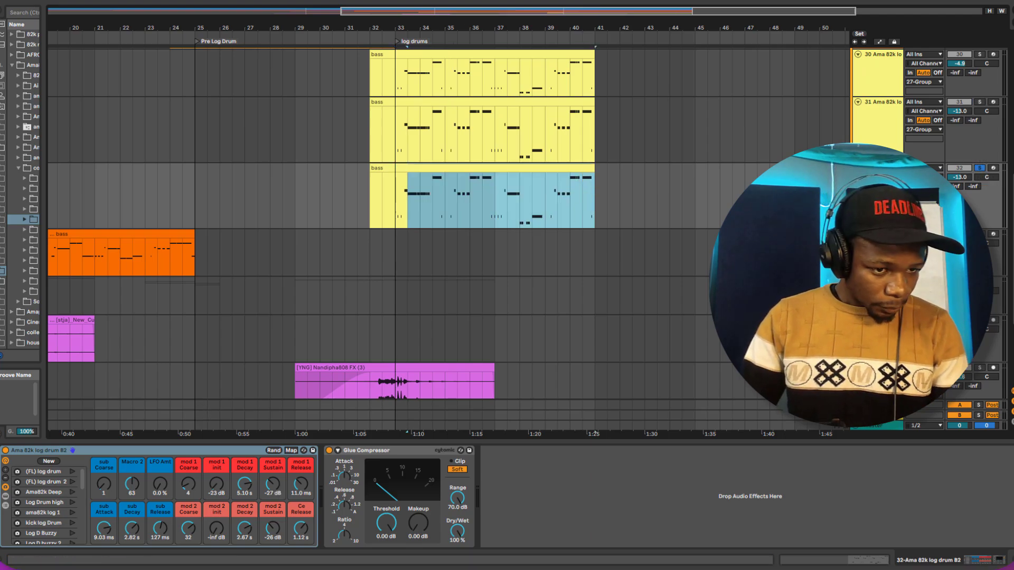
# Recall the Sub variation in track 32's log drum rack, play it and raise the track's volume to -4.9 dB.
pyautogui.click(80, 476)
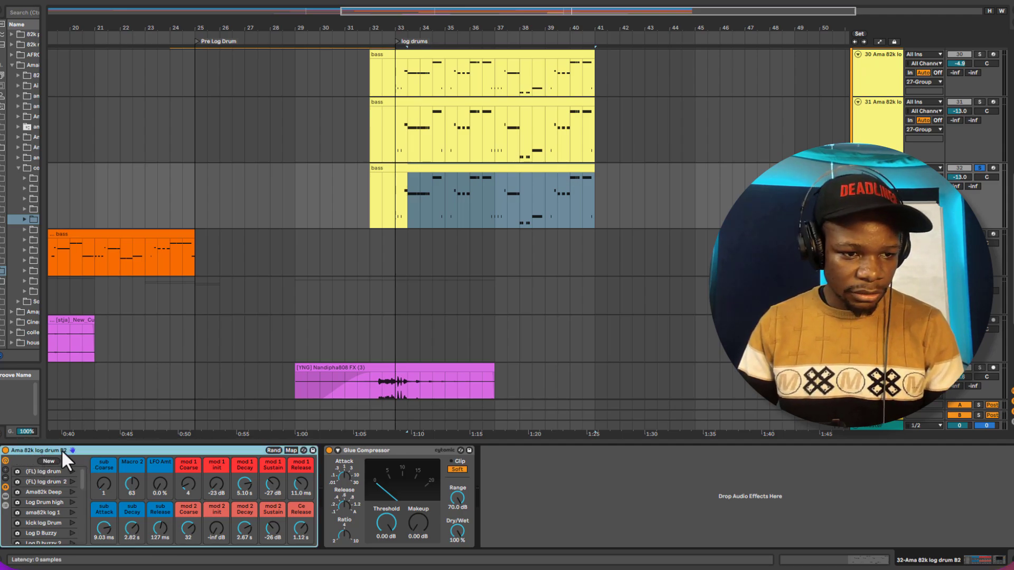
pyautogui.moveTo(81, 484); pyautogui.dragTo(82, 515)
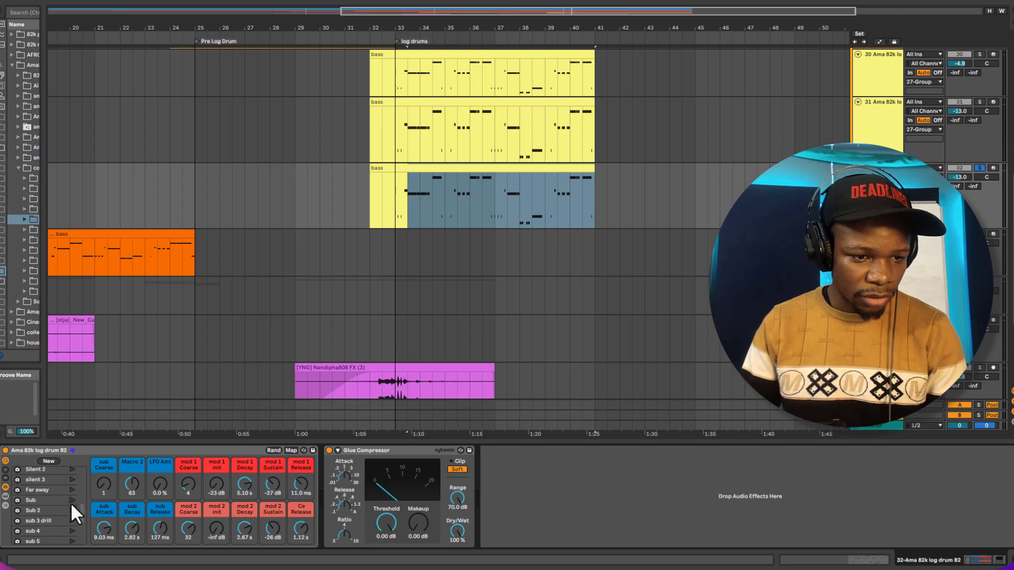
pyautogui.click(72, 501)
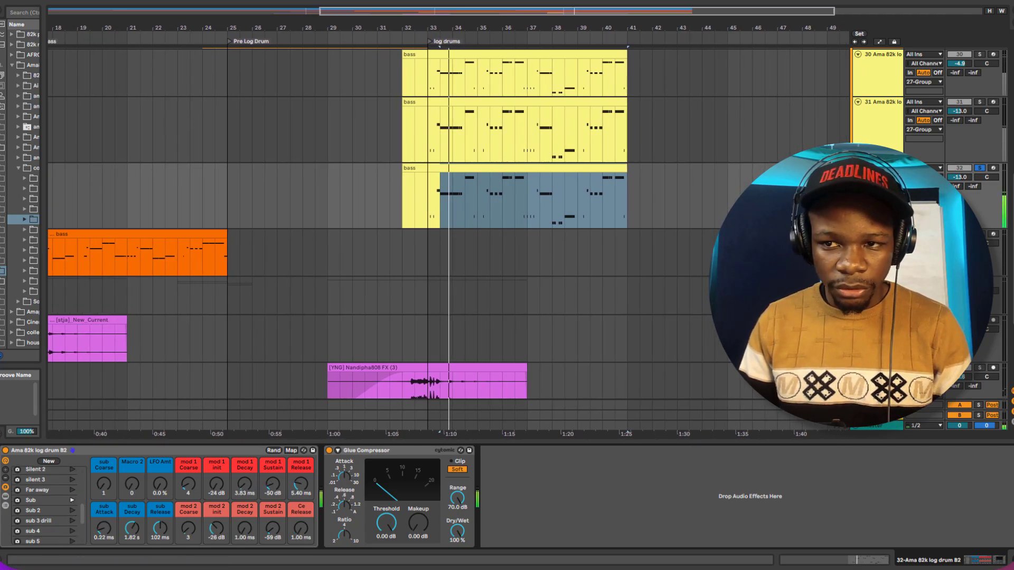
pyautogui.press('space')
pyautogui.press('space')
pyautogui.moveTo(961, 178); pyautogui.dragTo(961, 160)
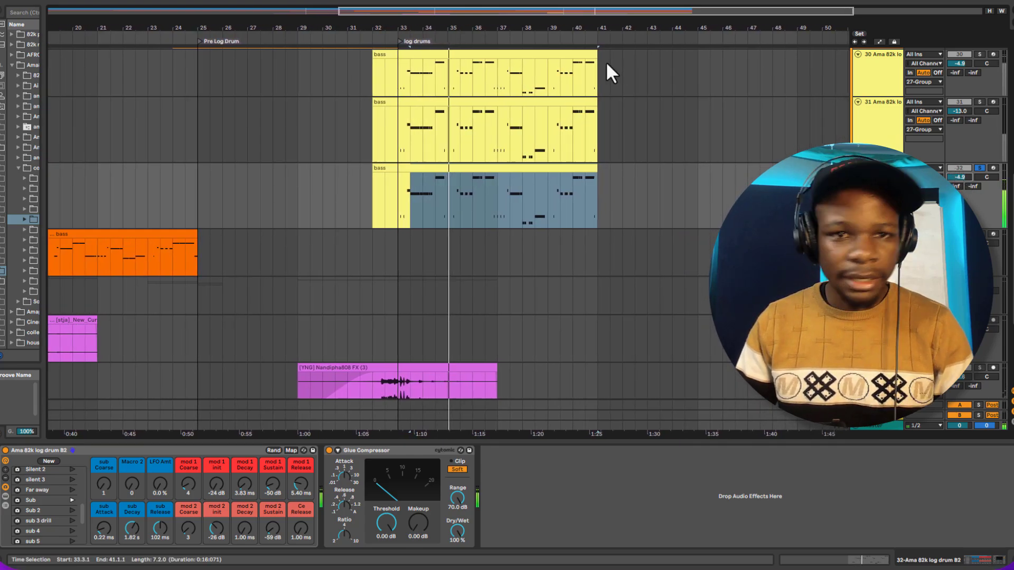
# Solo track 30 together with track 32 to hear the log drum and sub layers, and release the solos.
pyautogui.scroll(2, 607, 70)
pyautogui.click(979, 98)
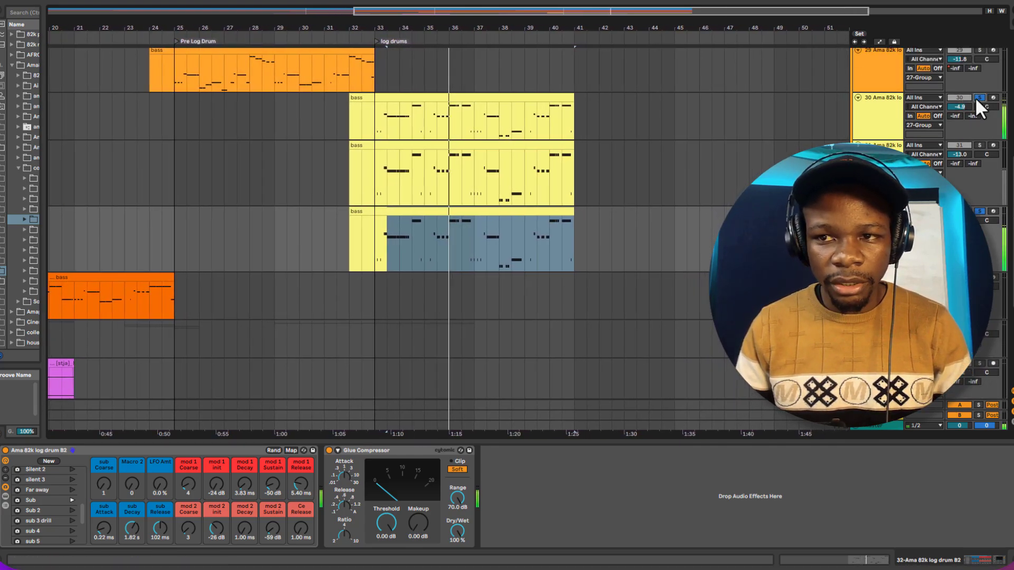
pyautogui.click(980, 211)
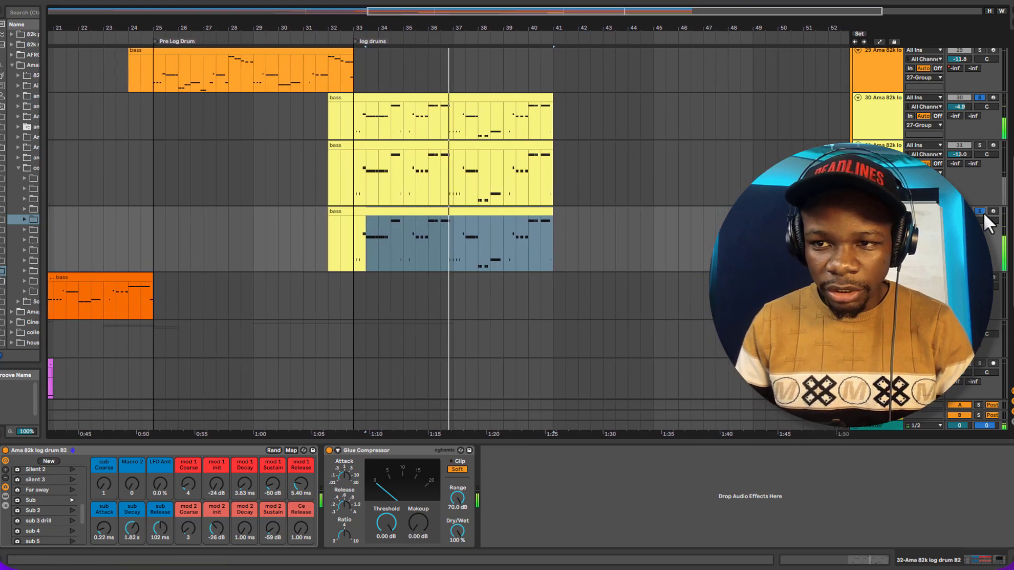
# Deactivate track 31 and play the log drums section in the full mix.
pyautogui.click(959, 146)
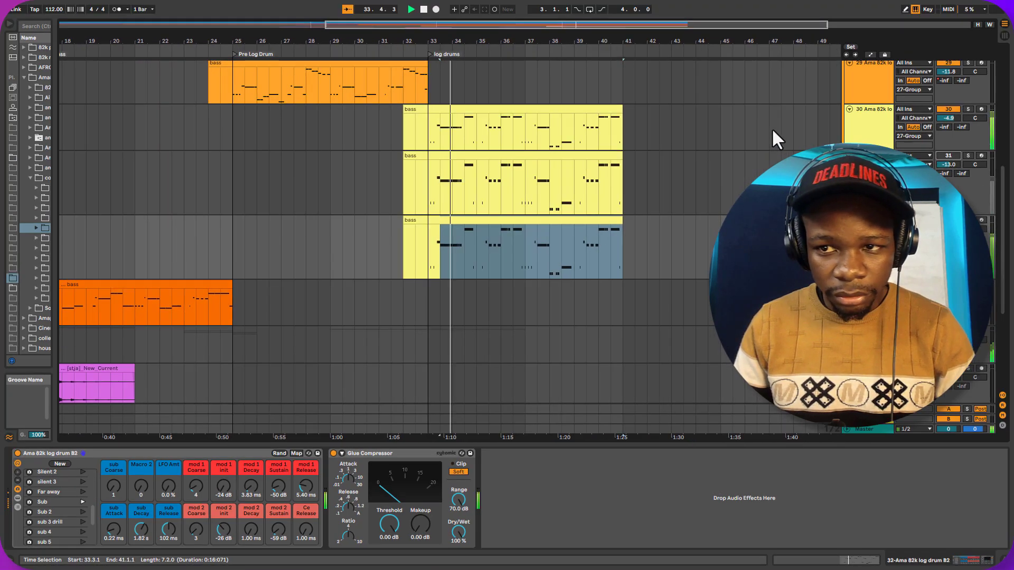
pyautogui.moveTo(462, 40); pyautogui.dragTo(448, 61)
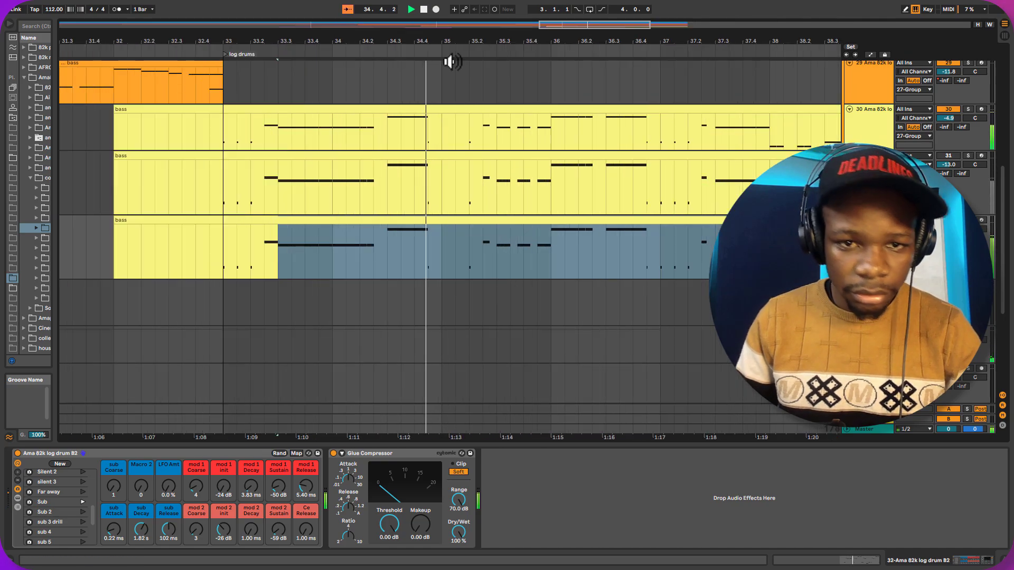
pyautogui.click(467, 129)
pyautogui.moveTo(492, 44); pyautogui.dragTo(502, 38)
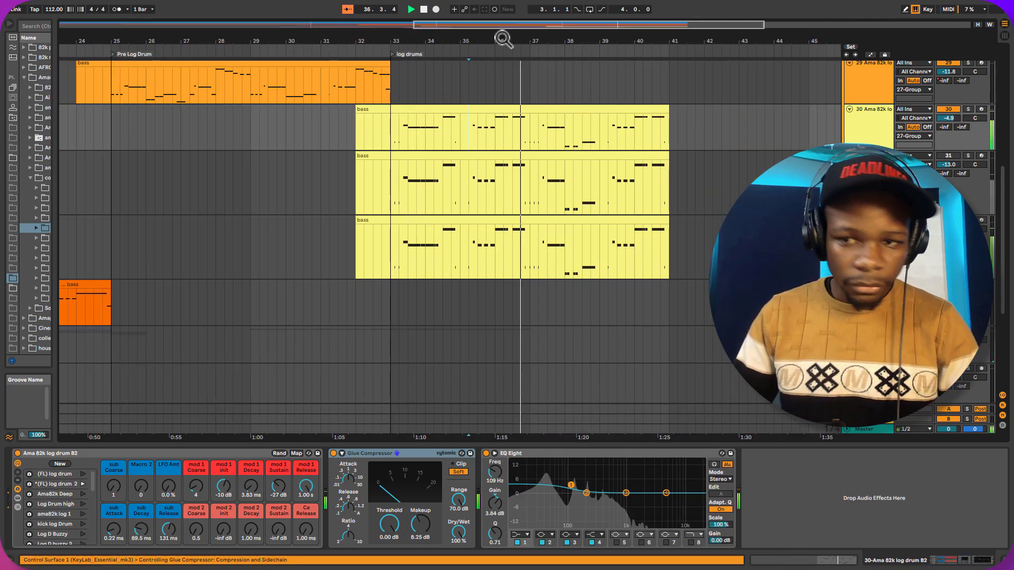
pyautogui.press('space')
# Recall the sub 3 drill variation in track 32's log drum rack.
pyautogui.click(867, 233)
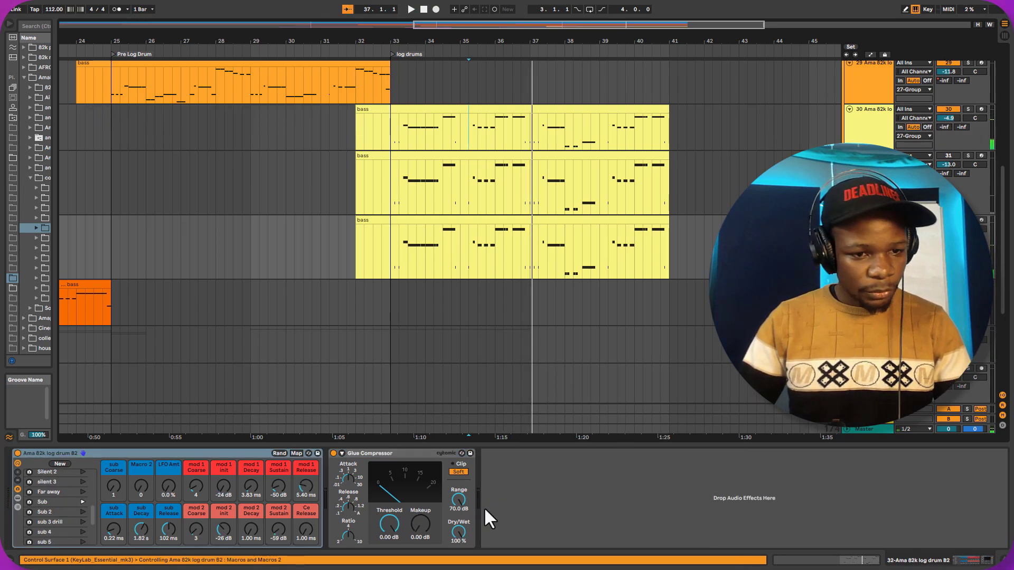
pyautogui.scroll(-1, 74, 520)
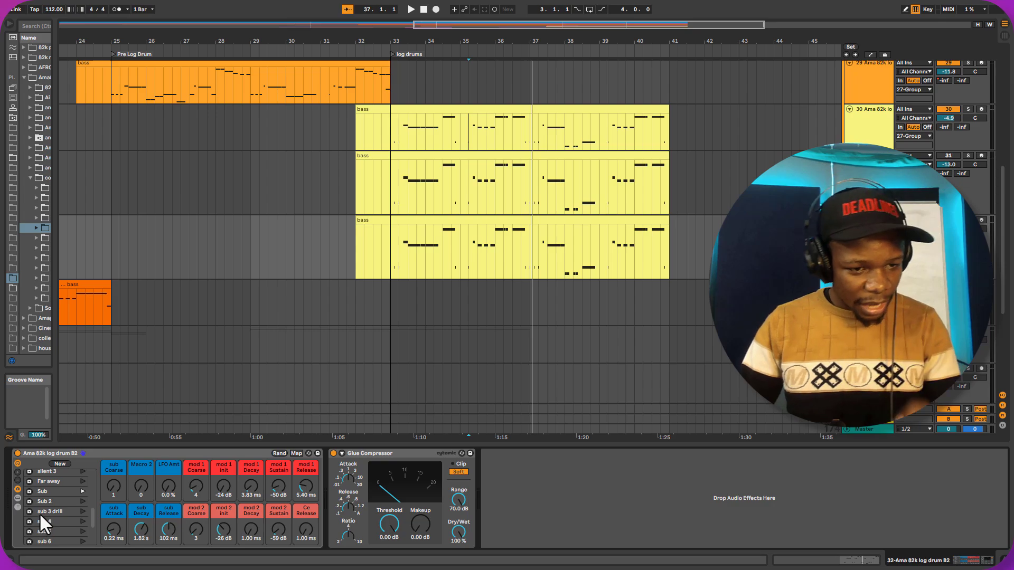
pyautogui.click(83, 511)
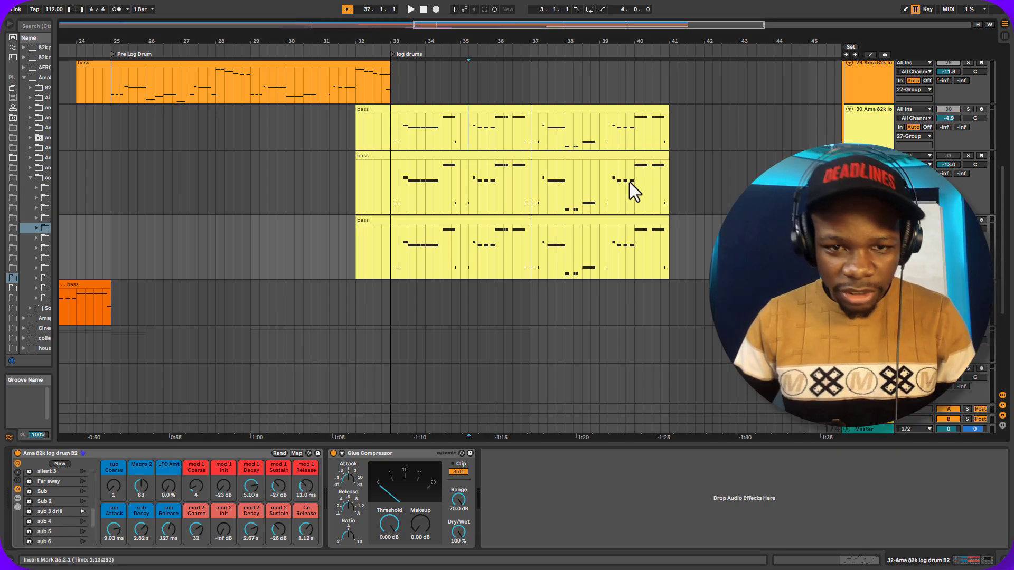
# Play the soloed track 32 from 33.2.1 in the log drums section.
pyautogui.scroll(-1, 629, 183)
pyautogui.click(407, 201)
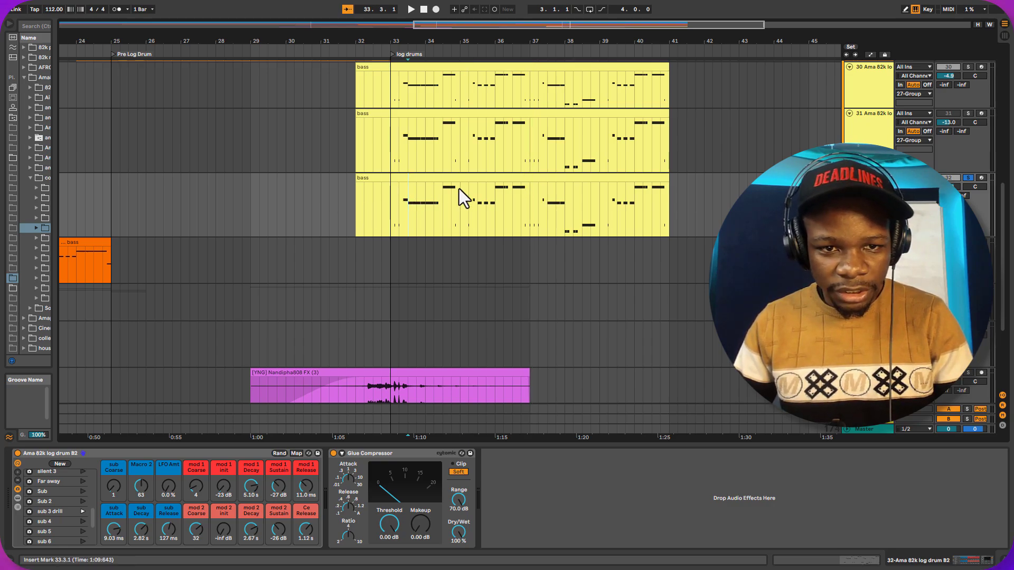
pyautogui.click(399, 194)
pyautogui.press('space')
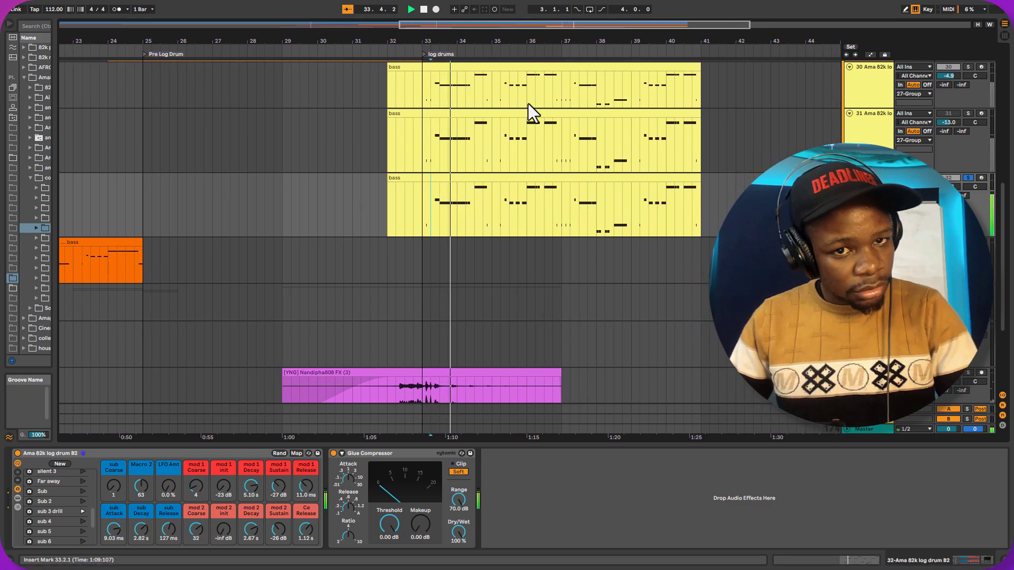
pyautogui.press('space')
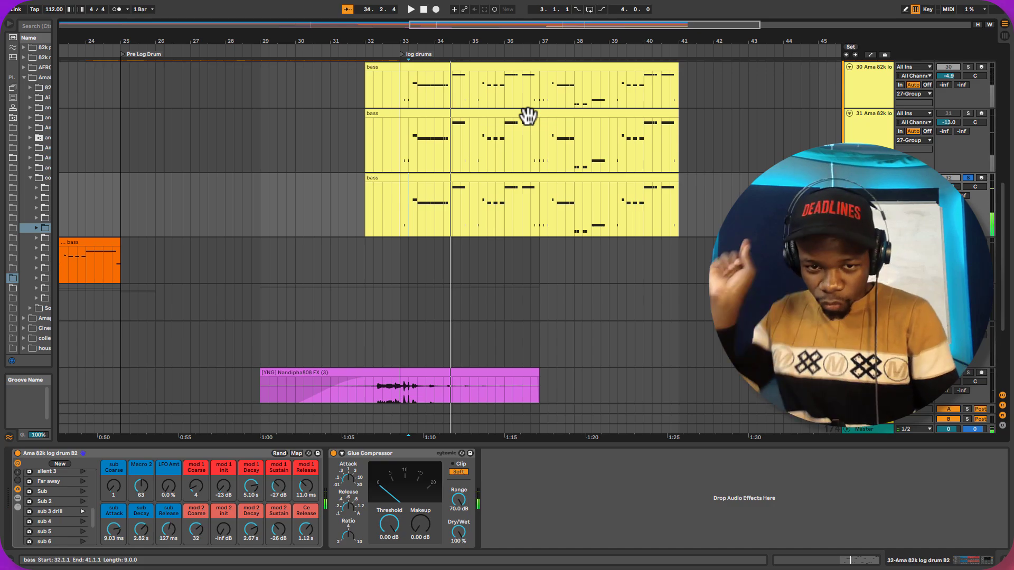
pyautogui.press('space')
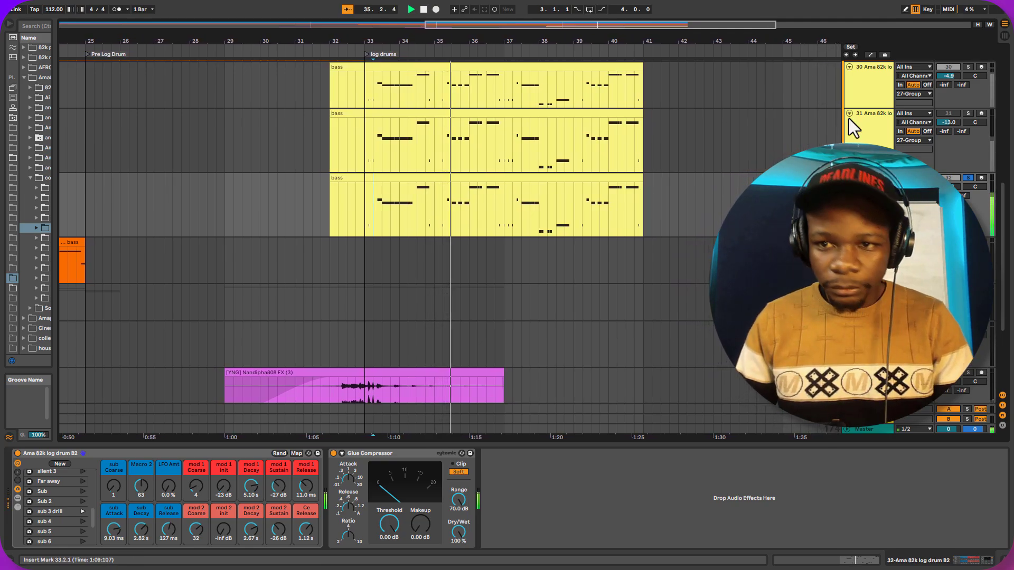
pyautogui.scroll(2, 512, 174)
pyautogui.press('space')
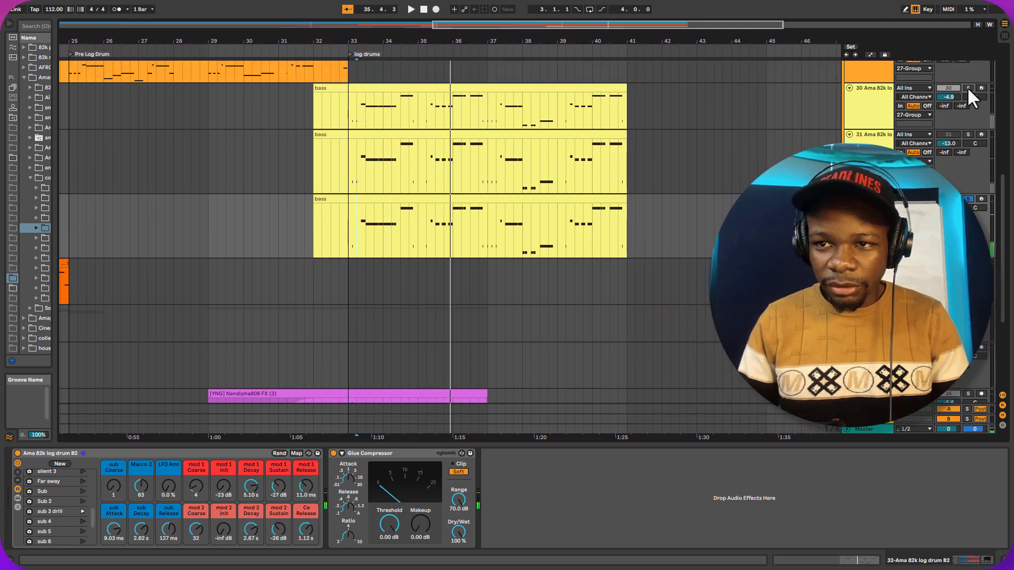
# Solo track 30 alongside track 32, play both layers from 33.2.1 and release the solos for the full mix.
pyautogui.click(969, 88)
pyautogui.press('space')
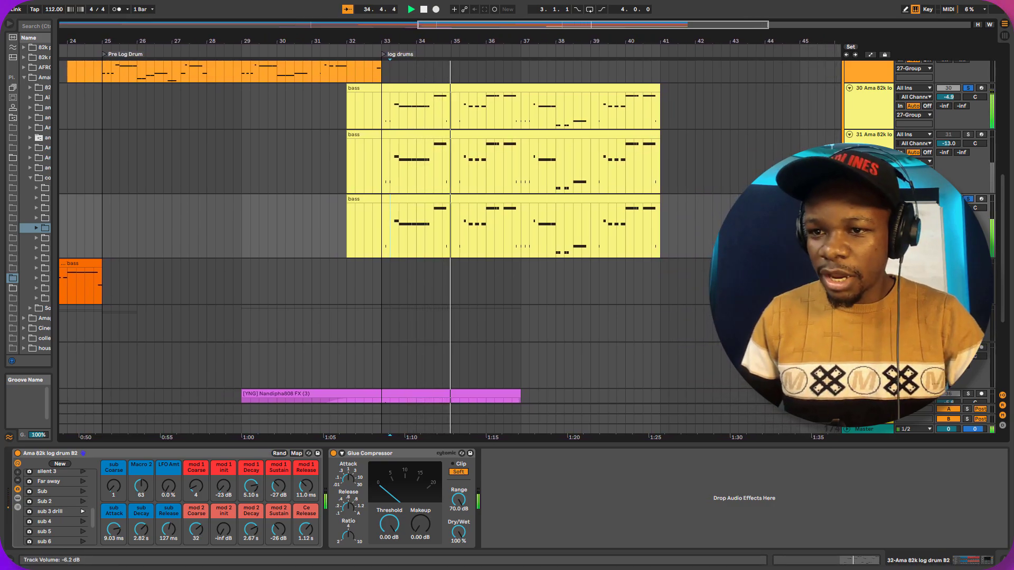
pyautogui.press('space')
pyautogui.press('space')
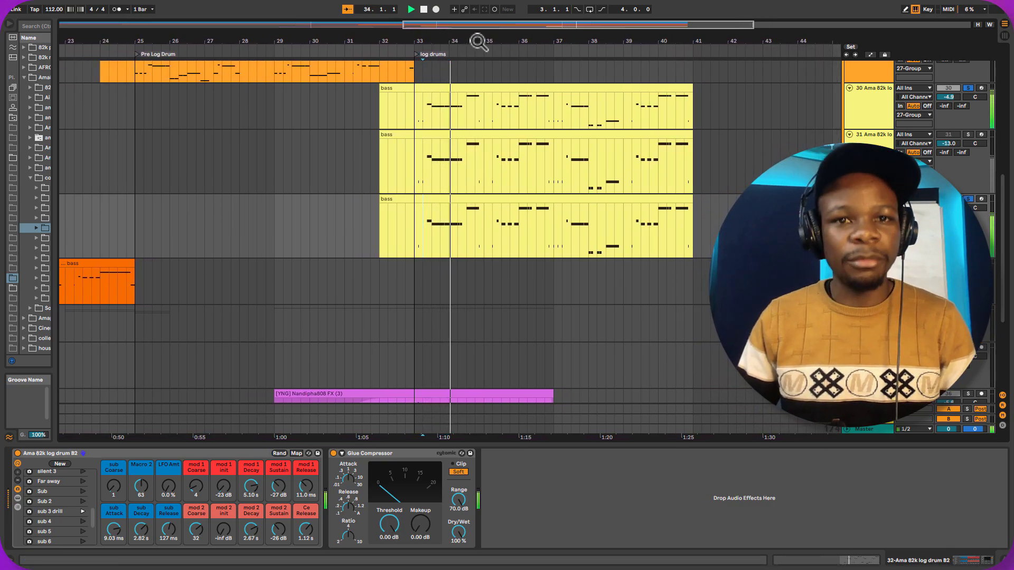
pyautogui.moveTo(478, 42); pyautogui.dragTo(436, 21)
pyautogui.press('space')
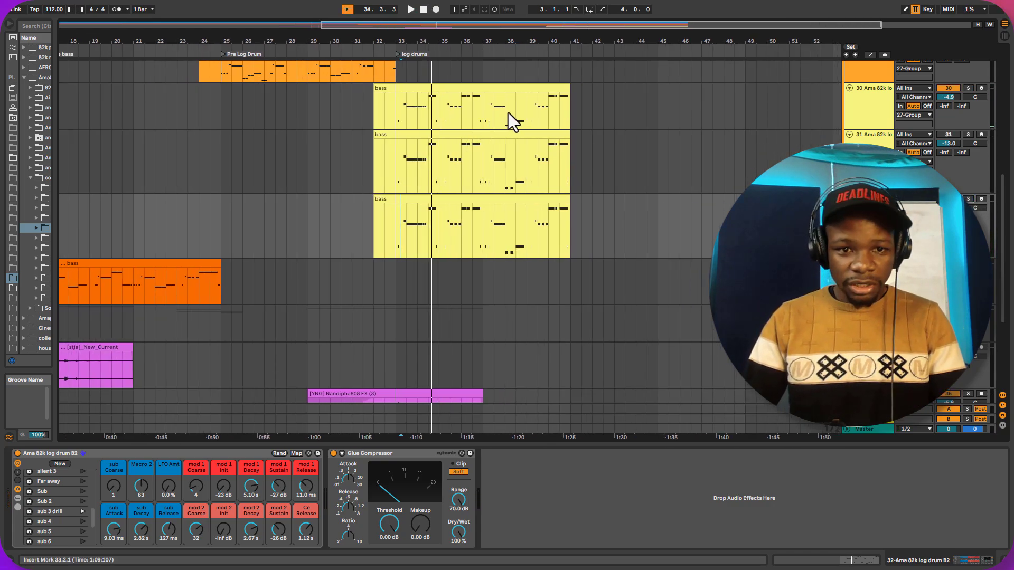
# Play the full arrangement from bar 32 through the log drums section.
pyautogui.hscroll(3, 628, 118)
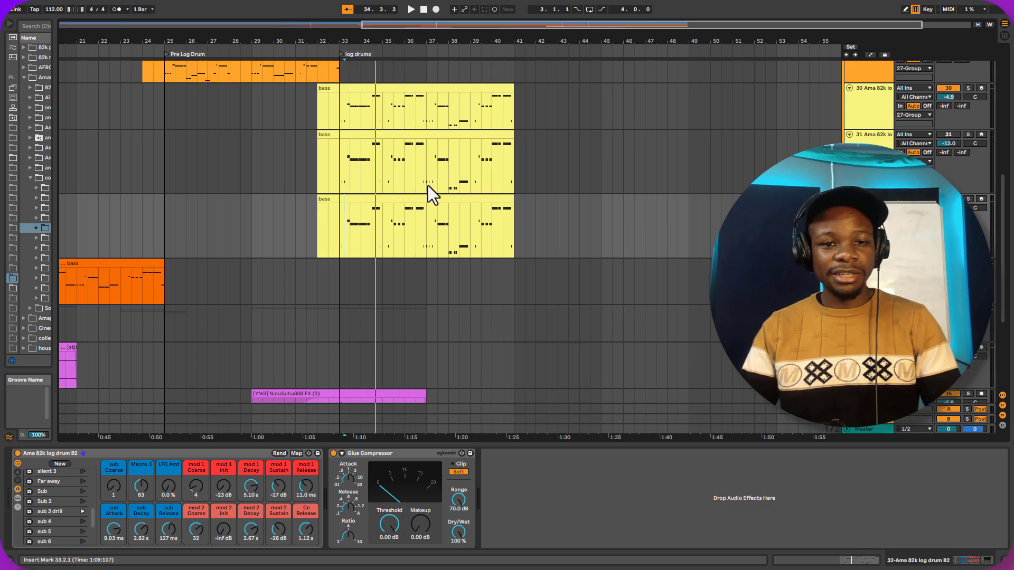
pyautogui.click(321, 227)
pyautogui.press('space')
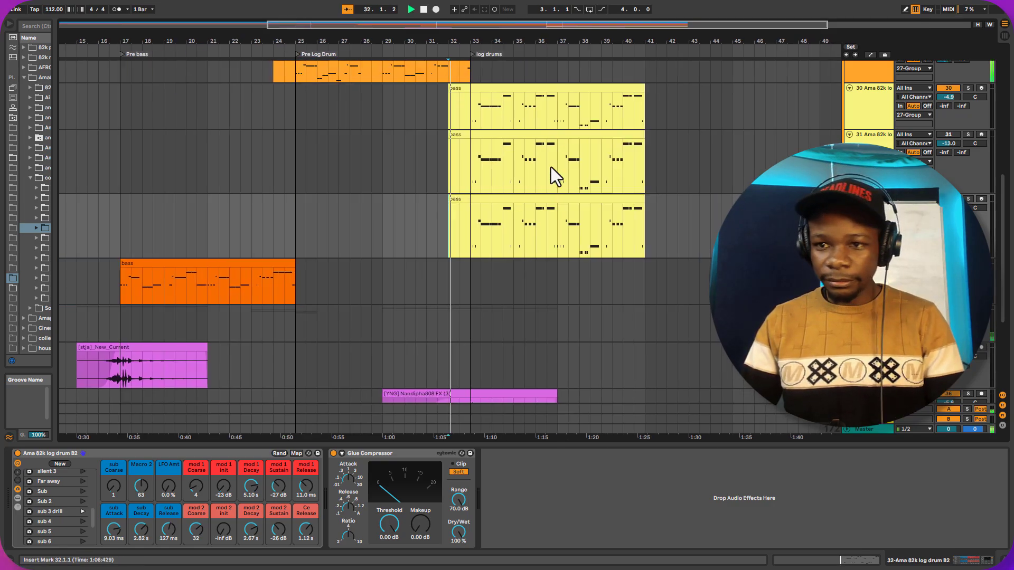
pyautogui.moveTo(470, 42); pyautogui.dragTo(337, 45)
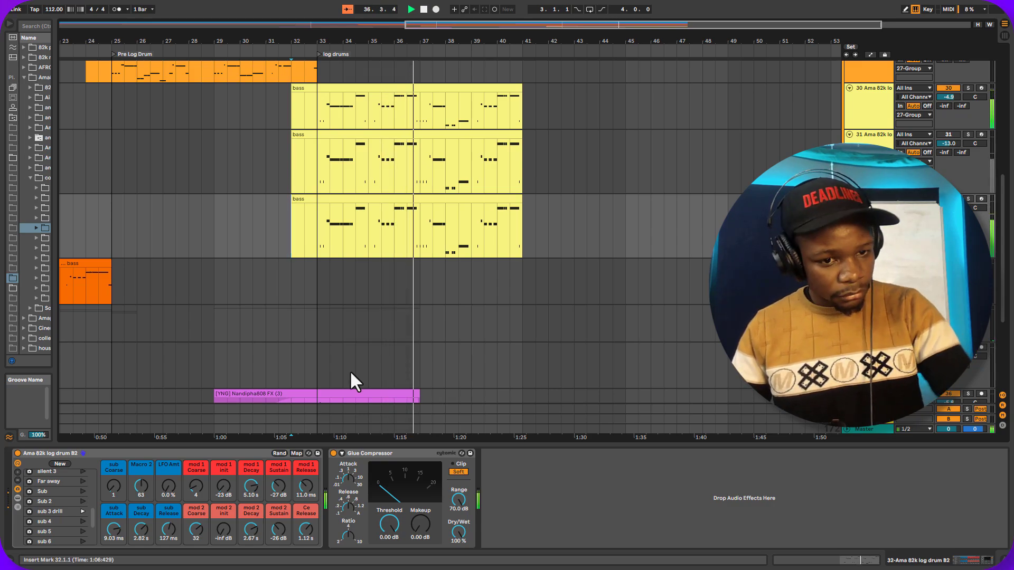
# Stop playback and play the full arrangement from the start of the Pre bass section at bar 17.
pyautogui.scroll(-5, 687, 116)
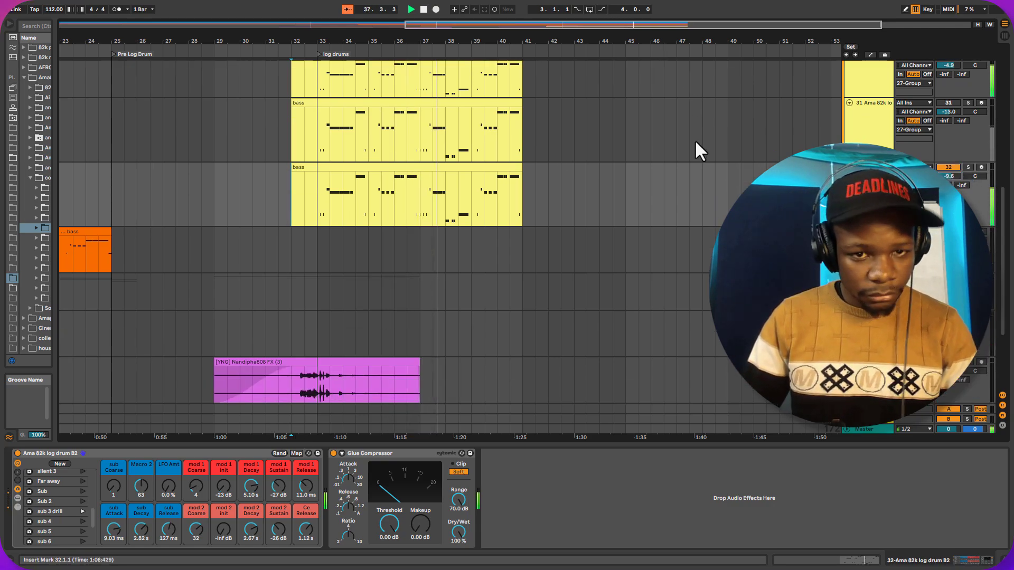
pyautogui.moveTo(490, 38); pyautogui.dragTo(576, 22)
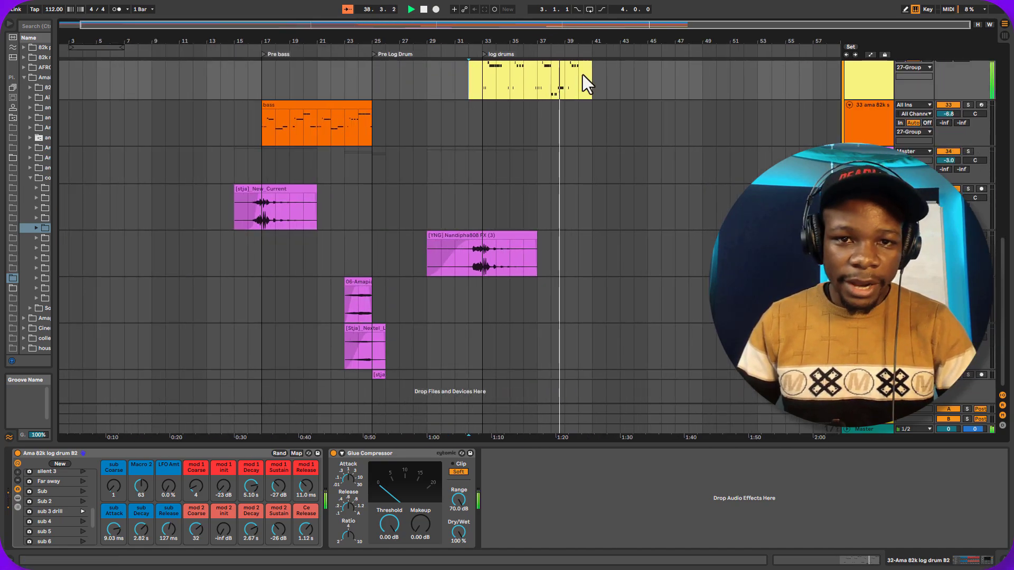
pyautogui.scroll(9, 594, 174)
pyautogui.press('space')
pyautogui.scroll(-5, 554, 163)
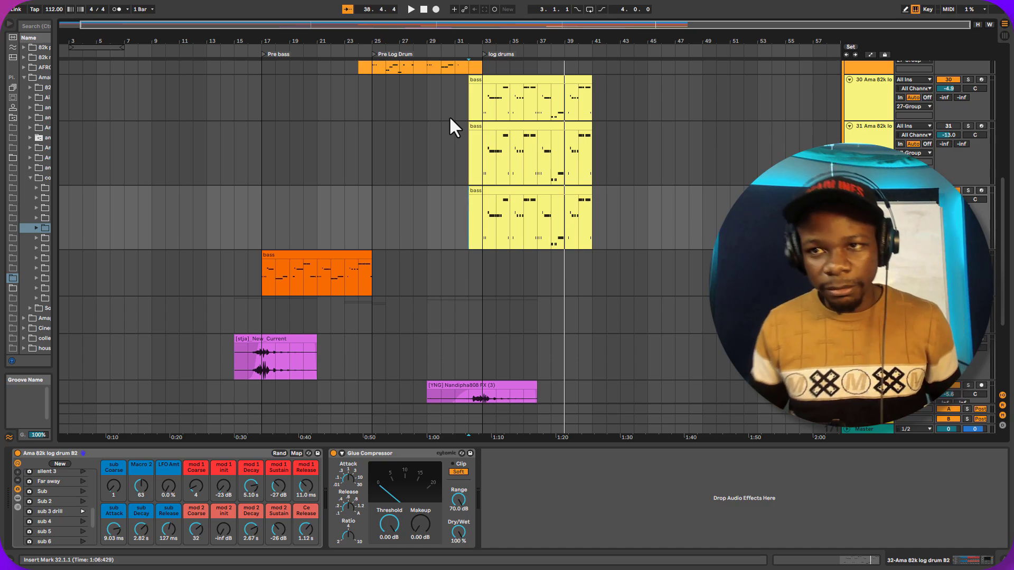
pyautogui.click(262, 200)
pyautogui.press('space')
pyautogui.moveTo(415, 40); pyautogui.dragTo(415, 37)
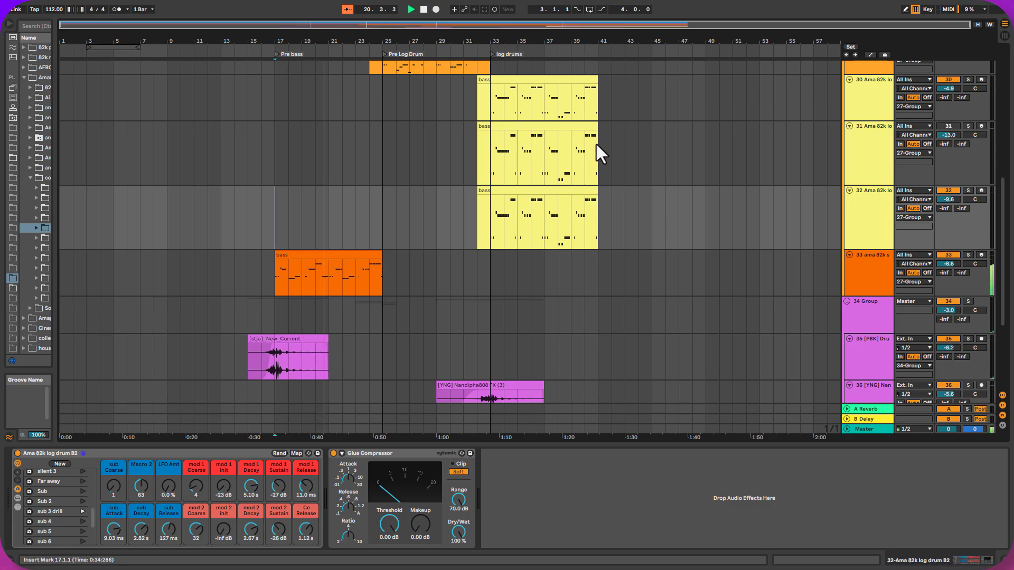
# Lower the volume of log drum track 29 to -14.1 dB and smooth sub track 33 to -7.1 dB.
pyautogui.scroll(3, 608, 155)
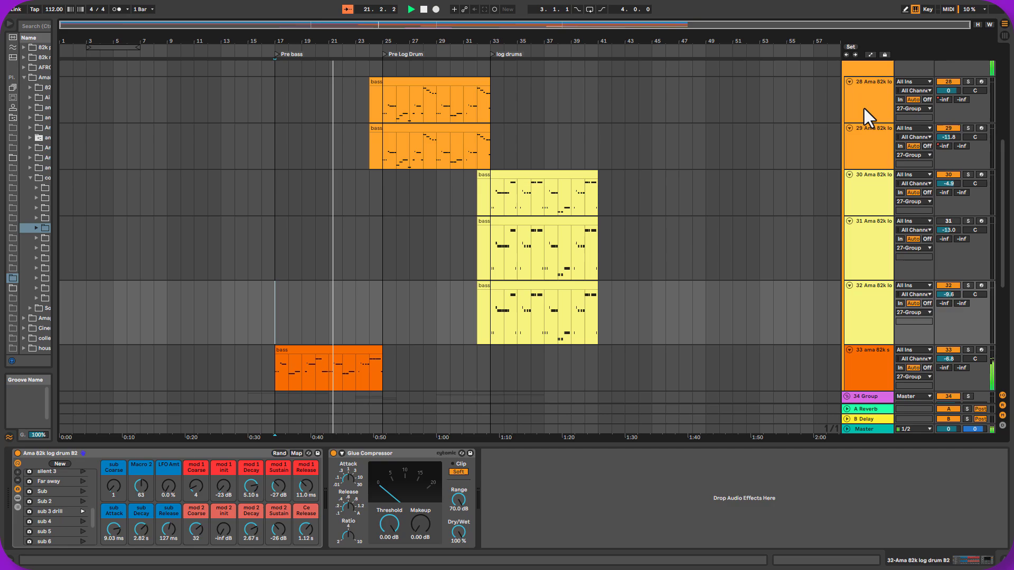
pyautogui.click(878, 145)
pyautogui.moveTo(948, 138); pyautogui.dragTo(947, 139)
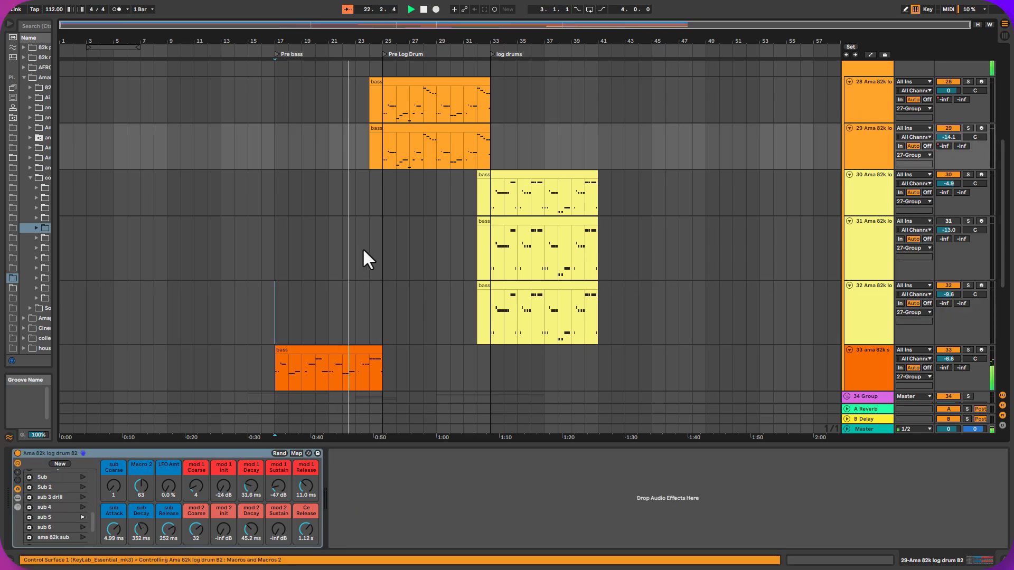
pyautogui.scroll(-2, 903, 340)
pyautogui.click(885, 316)
pyautogui.moveTo(946, 306); pyautogui.dragTo(946, 307)
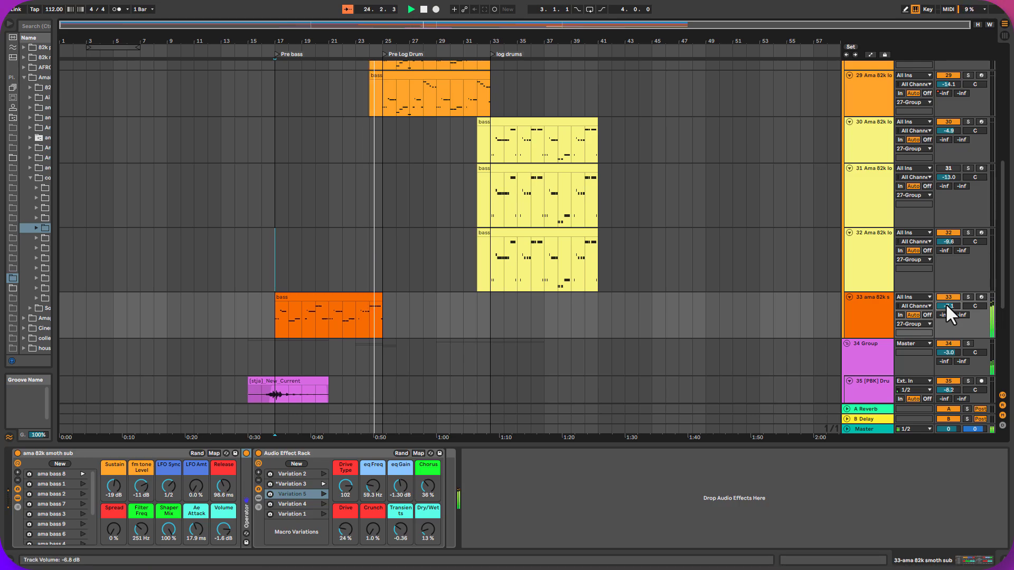
# Set log drum track 28's volume to -1.5 dB and track 29's to -15.0 dB.
pyautogui.scroll(2, 681, 166)
pyautogui.scroll(2, 702, 180)
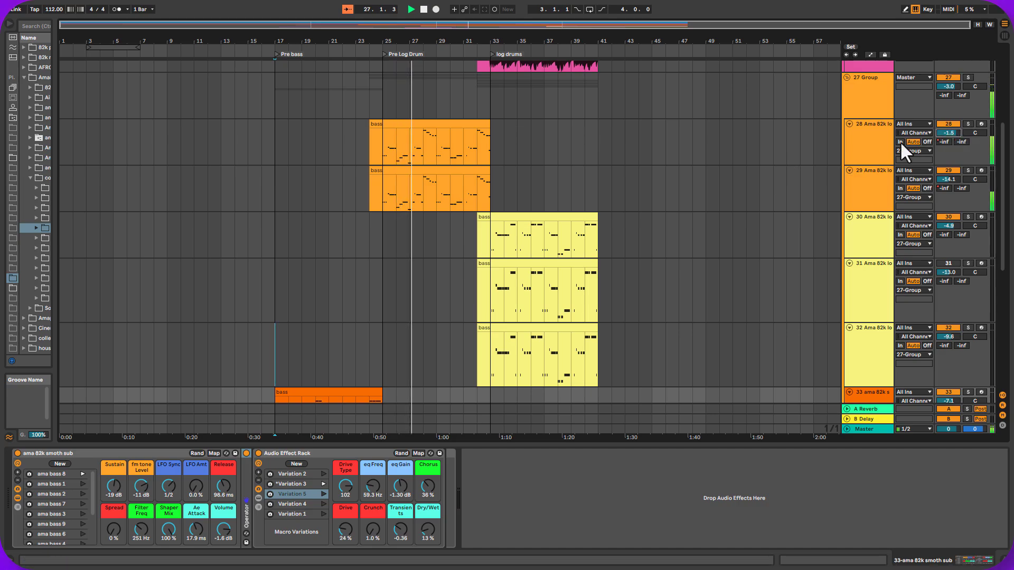
pyautogui.moveTo(436, 36)
pyautogui.mouseDown()
pyautogui.moveTo(437, 64)
pyautogui.moveTo(437, 36)
pyautogui.mouseUp()
pyautogui.moveTo(948, 179); pyautogui.dragTo(949, 185)
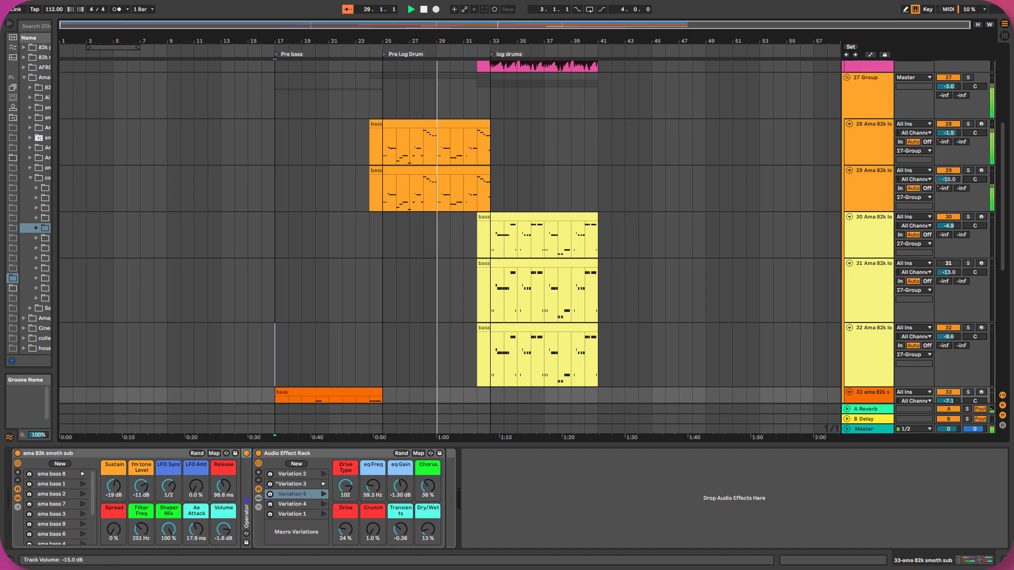
# Switch the log drum layer by activating track 31 and deactivating track 32.
pyautogui.scroll(-2, 607, 203)
pyautogui.scroll(-2, 615, 198)
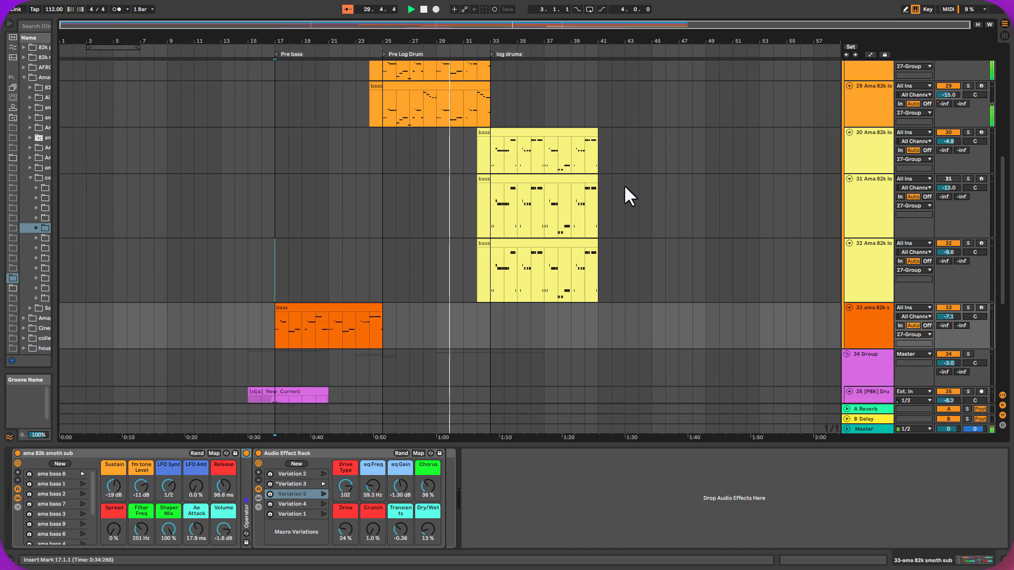
pyautogui.moveTo(585, 40); pyautogui.dragTo(566, 42)
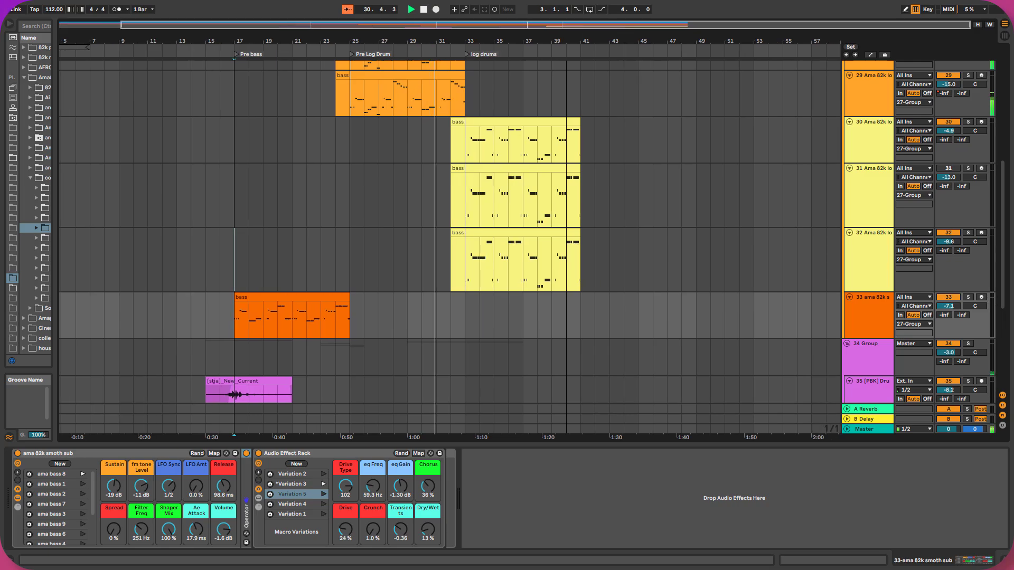
pyautogui.click(946, 168)
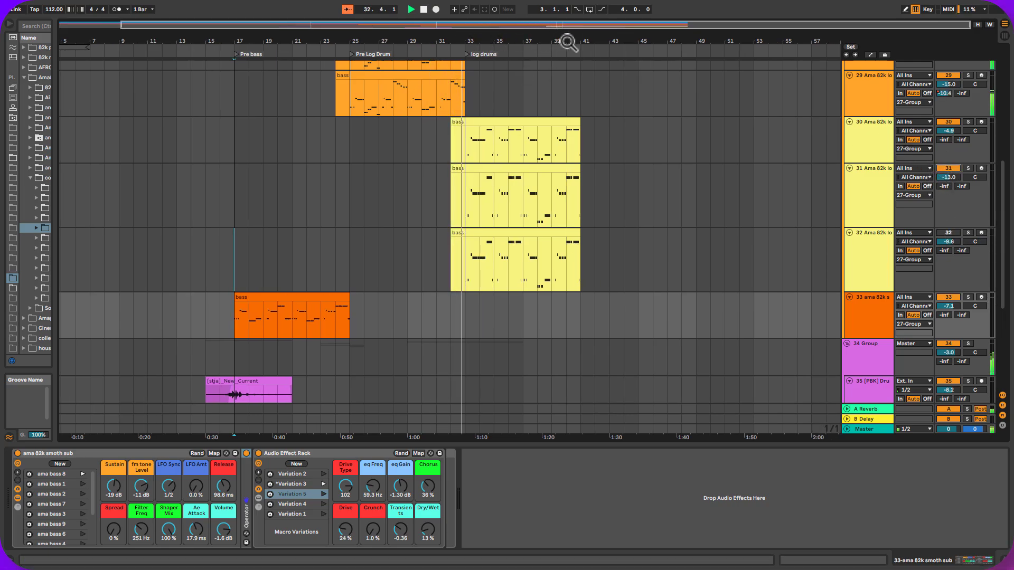
# Set the volume of log drum track 30 to -4.3 dB and track 31 to -14.7 dB.
pyautogui.moveTo(568, 43); pyautogui.dragTo(557, 121)
pyautogui.click(864, 135)
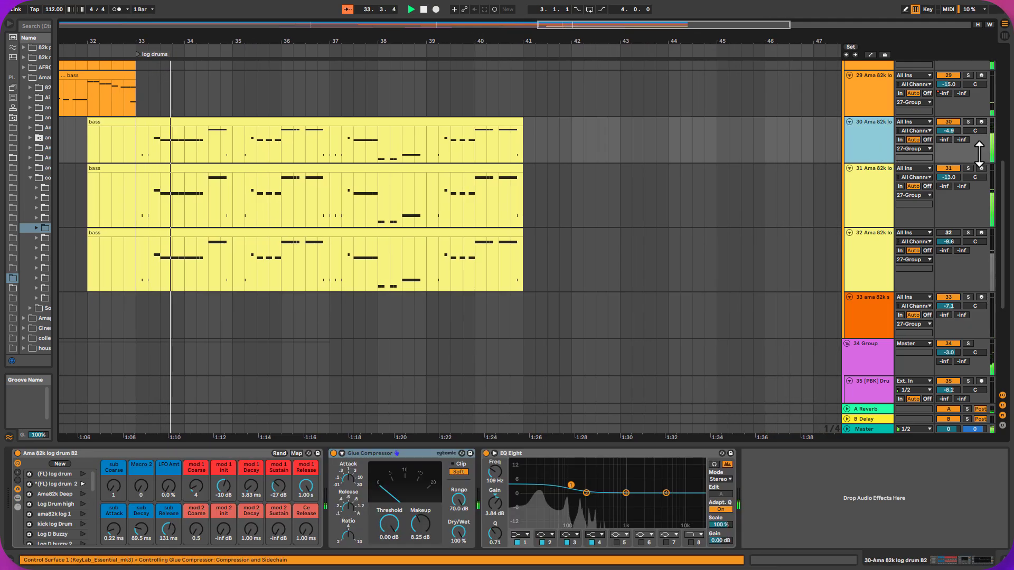
pyautogui.moveTo(947, 132); pyautogui.dragTo(947, 128)
pyautogui.moveTo(947, 177); pyautogui.dragTo(948, 183)
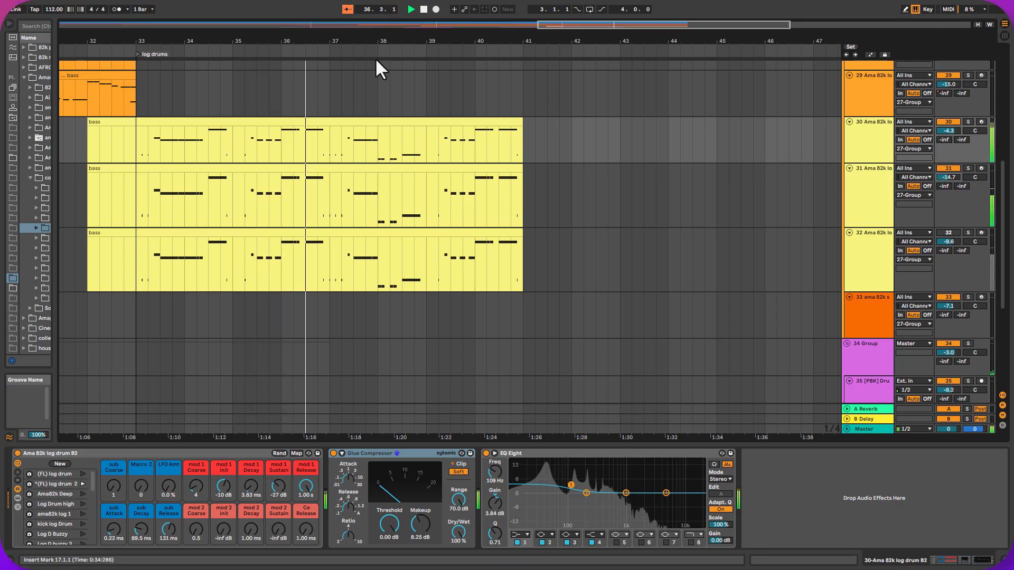
# Show the whole arrangement and unfold the 16 Group, MELO and DRUMS groups.
pyautogui.moveTo(358, 39); pyautogui.dragTo(358, 11)
pyautogui.scroll(-5, 698, 235)
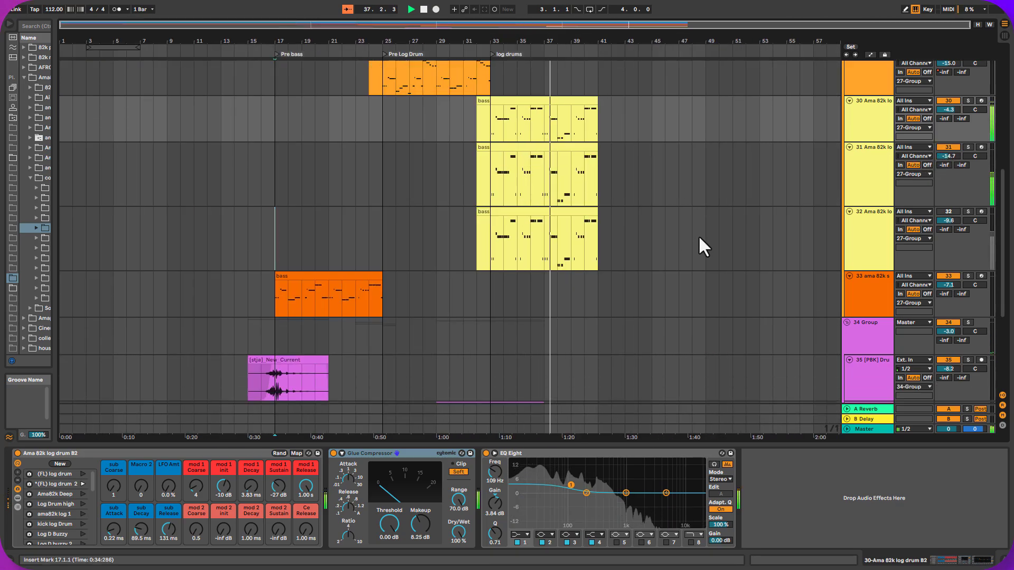
pyautogui.scroll(-4, 716, 240)
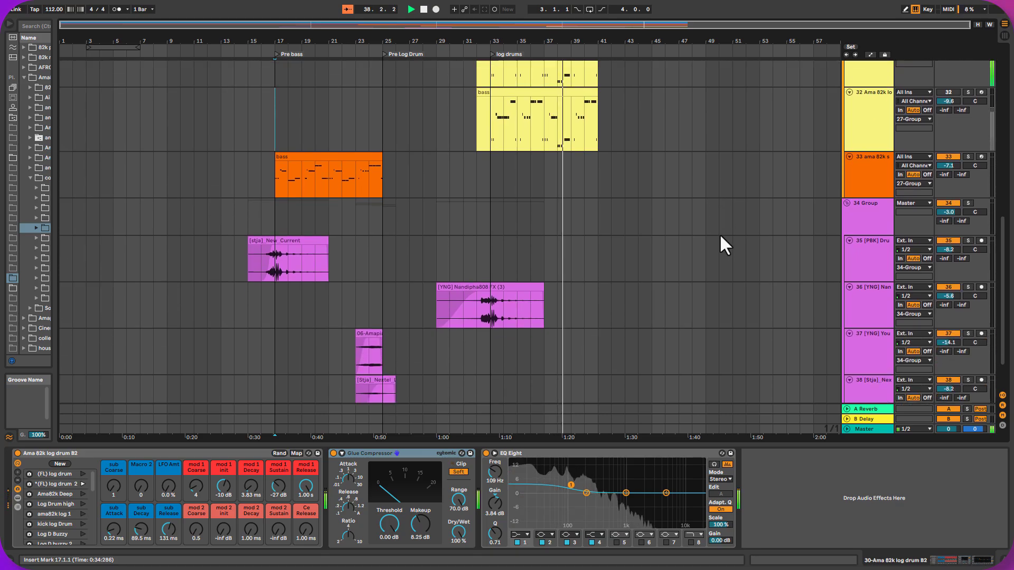
pyautogui.scroll(4, 723, 234)
pyautogui.scroll(15, 722, 231)
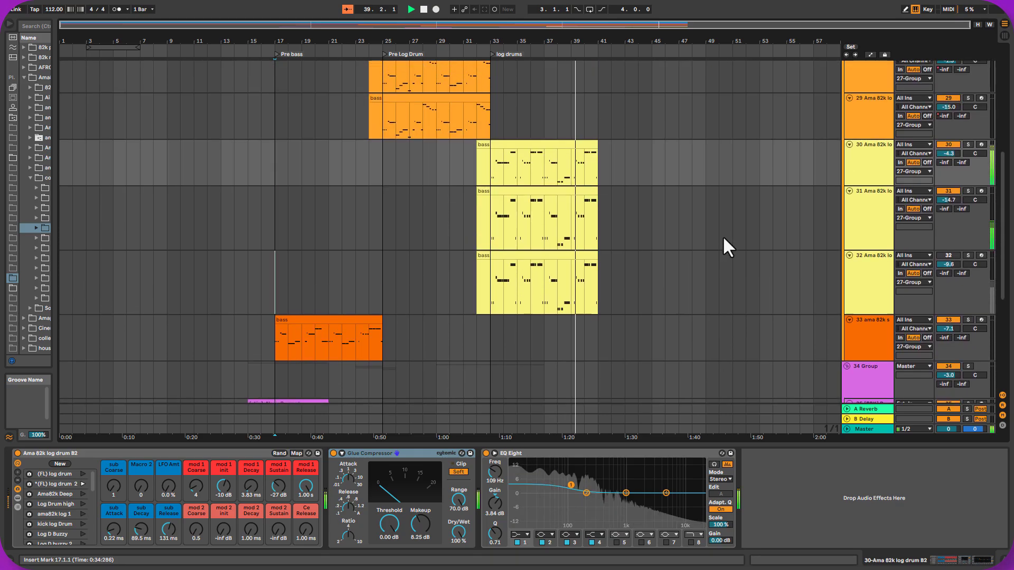
pyautogui.click(846, 95)
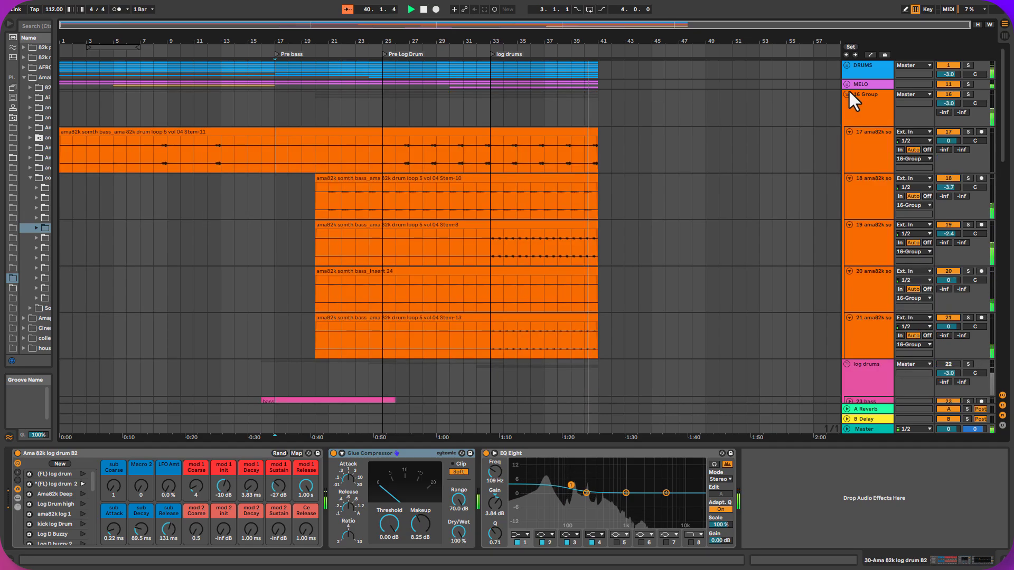
pyautogui.click(847, 84)
pyautogui.click(846, 65)
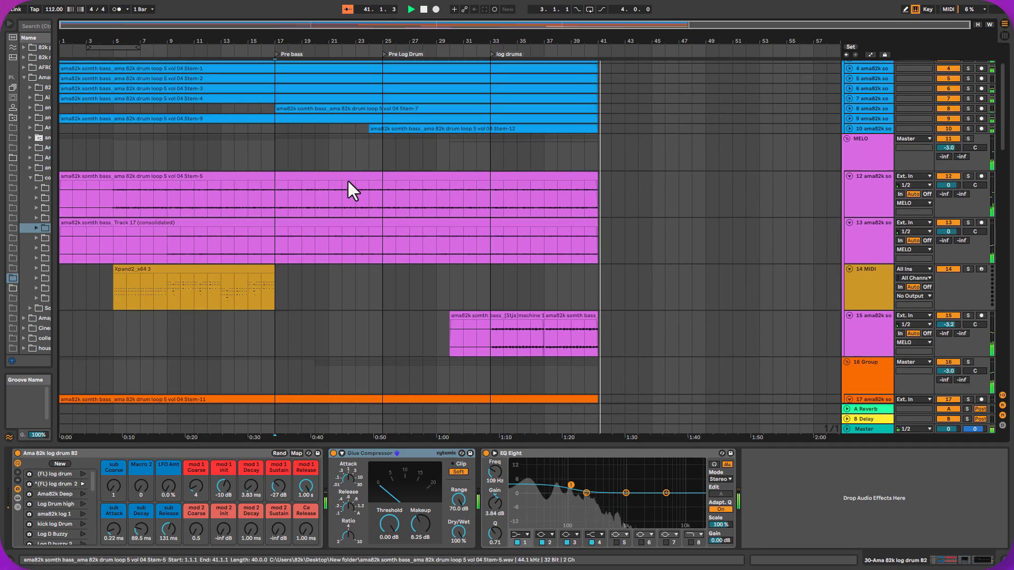